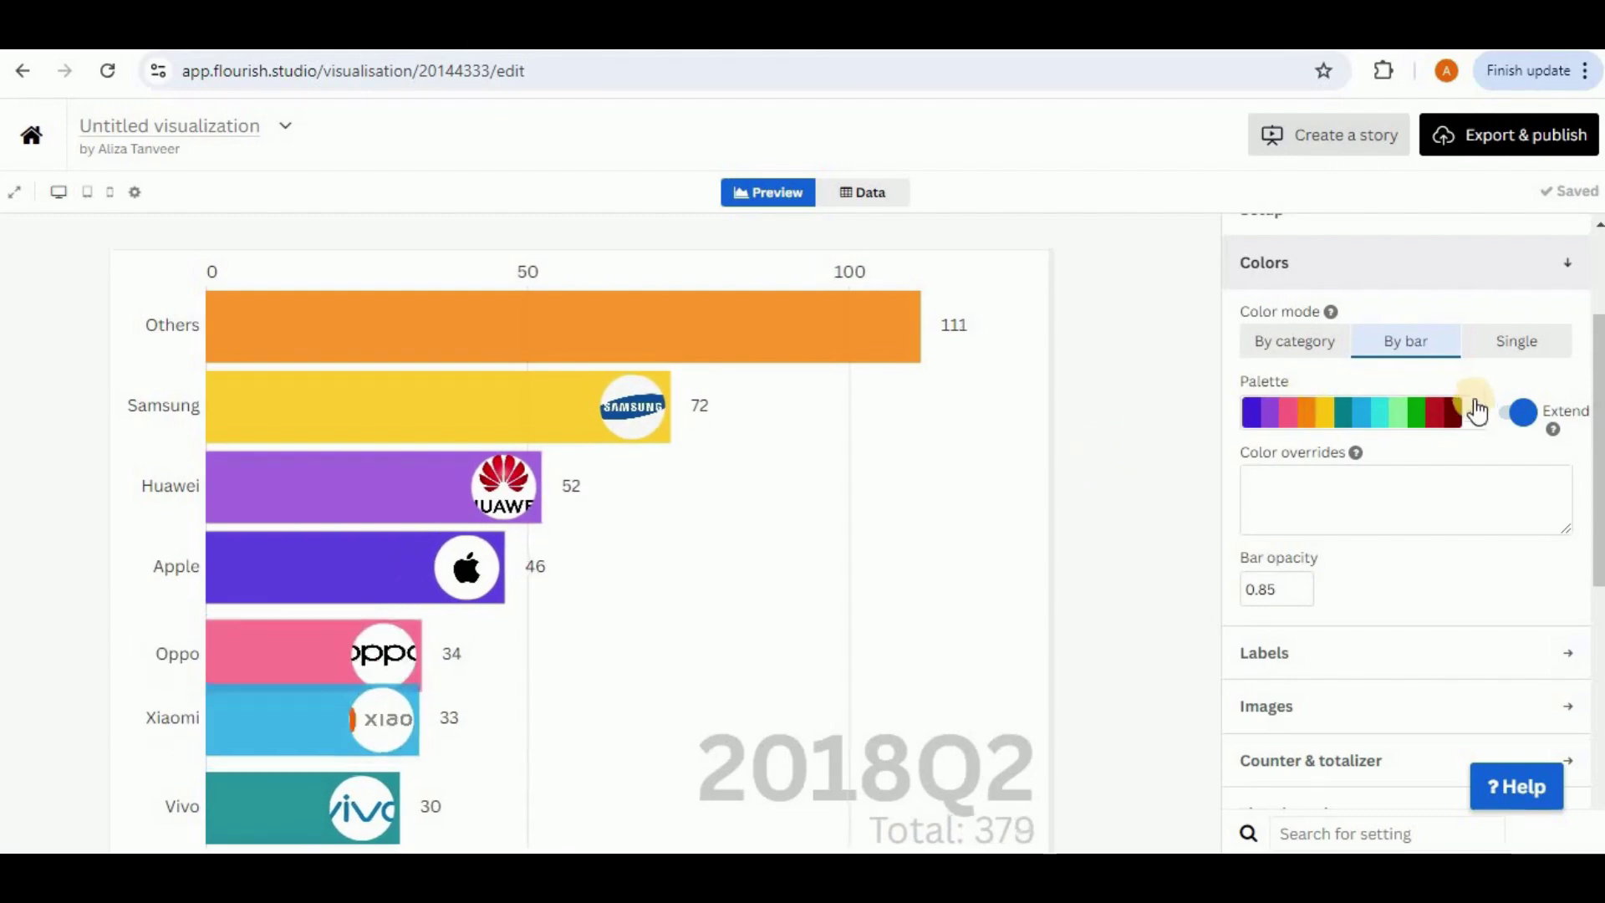
Try several colour palettes on the phone-sales bars, ending on the blue and cyan one
left_click(1475, 413)
left_click(1344, 489)
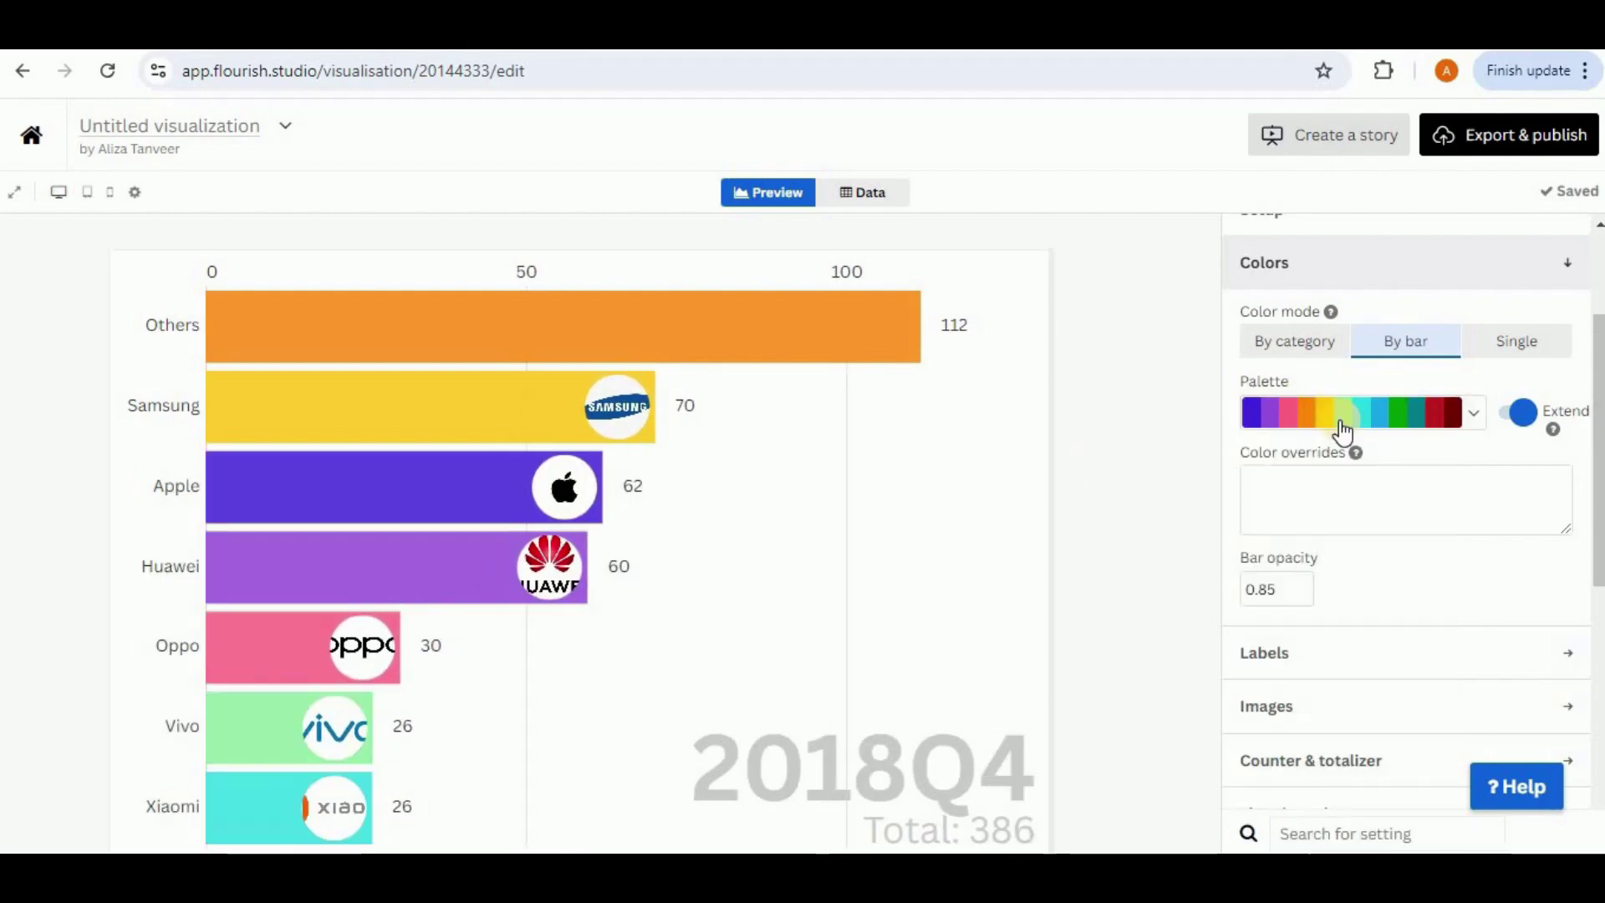
left_click(1344, 433)
left_click(1336, 554)
left_click(1337, 424)
left_click(1337, 674)
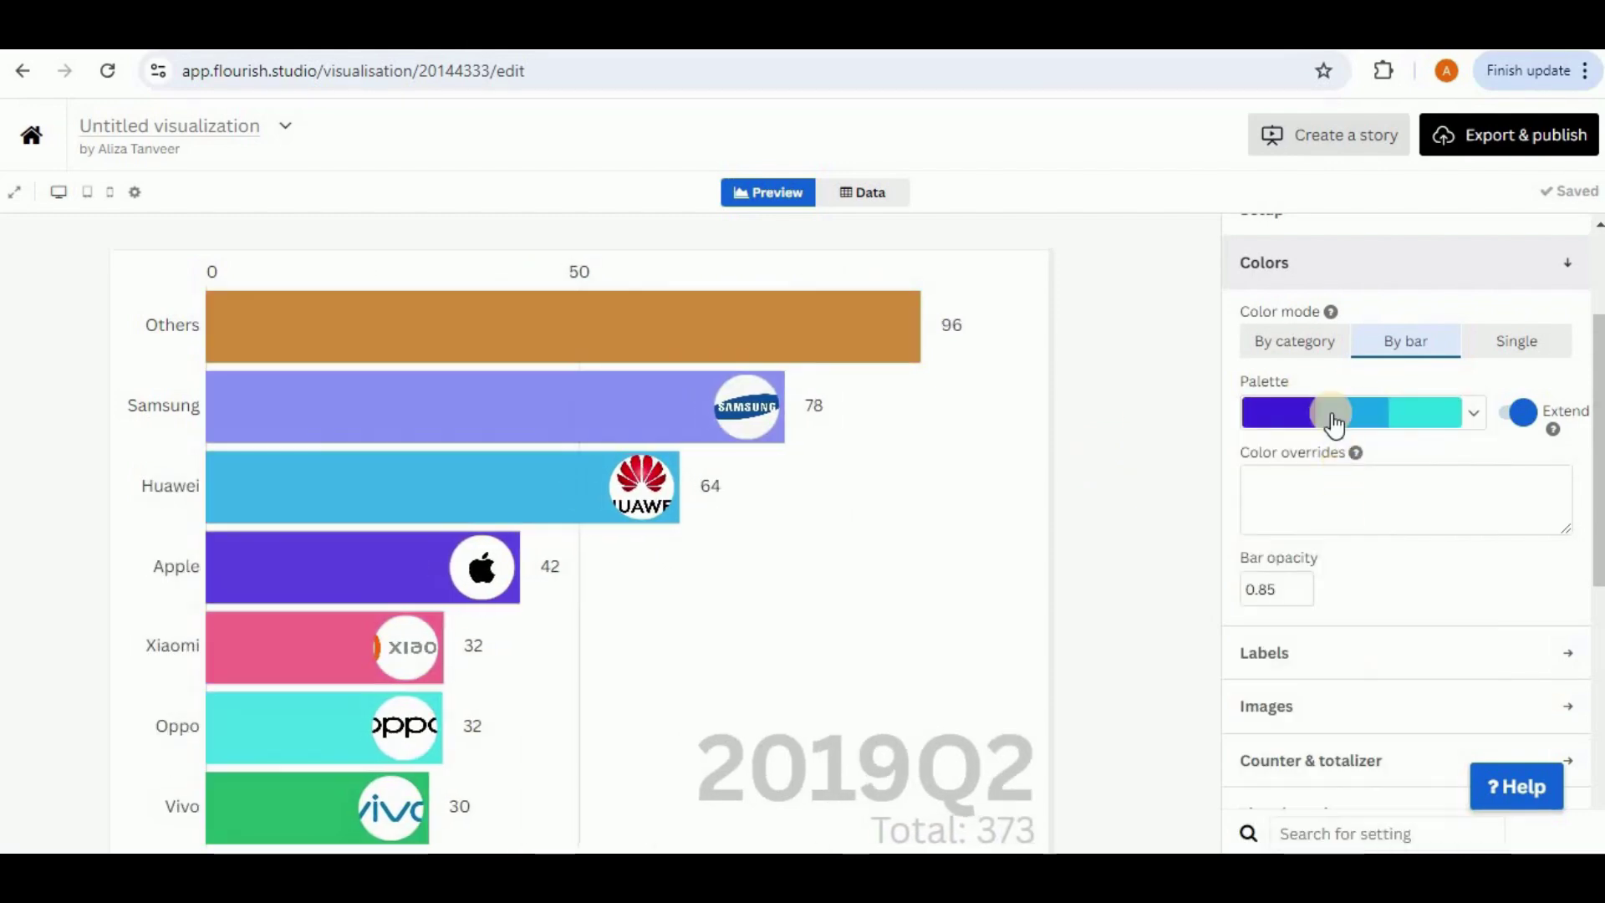
Settle on the red and maroon palette and lay out the quarterly pies as a two-column grid
left_click(1335, 424)
left_click(1336, 559)
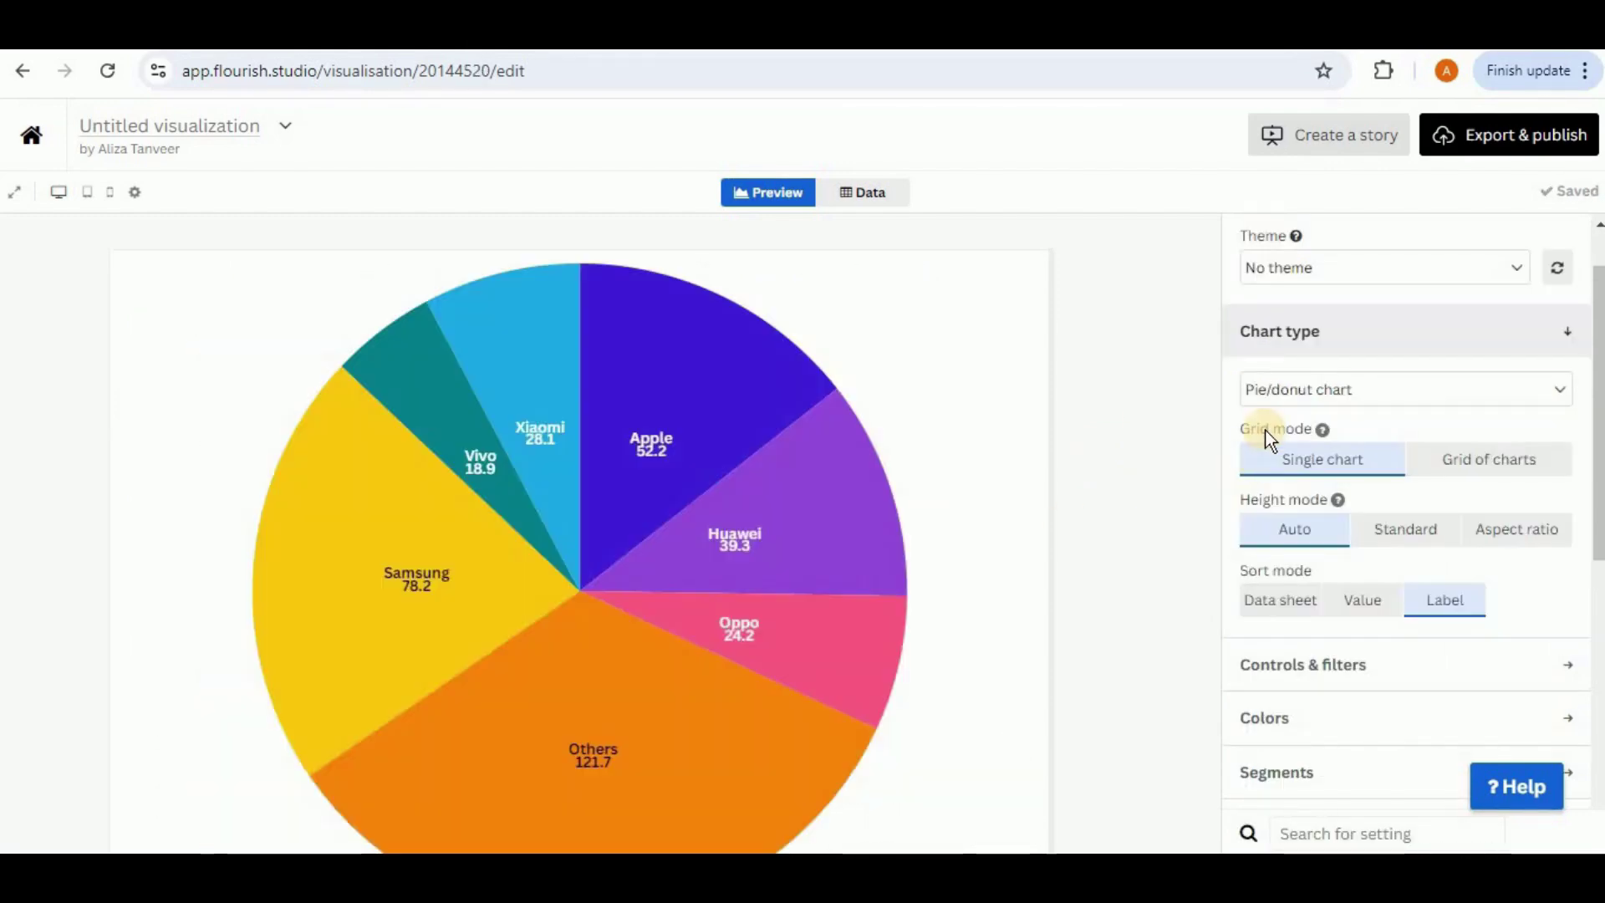
left_click(1501, 468)
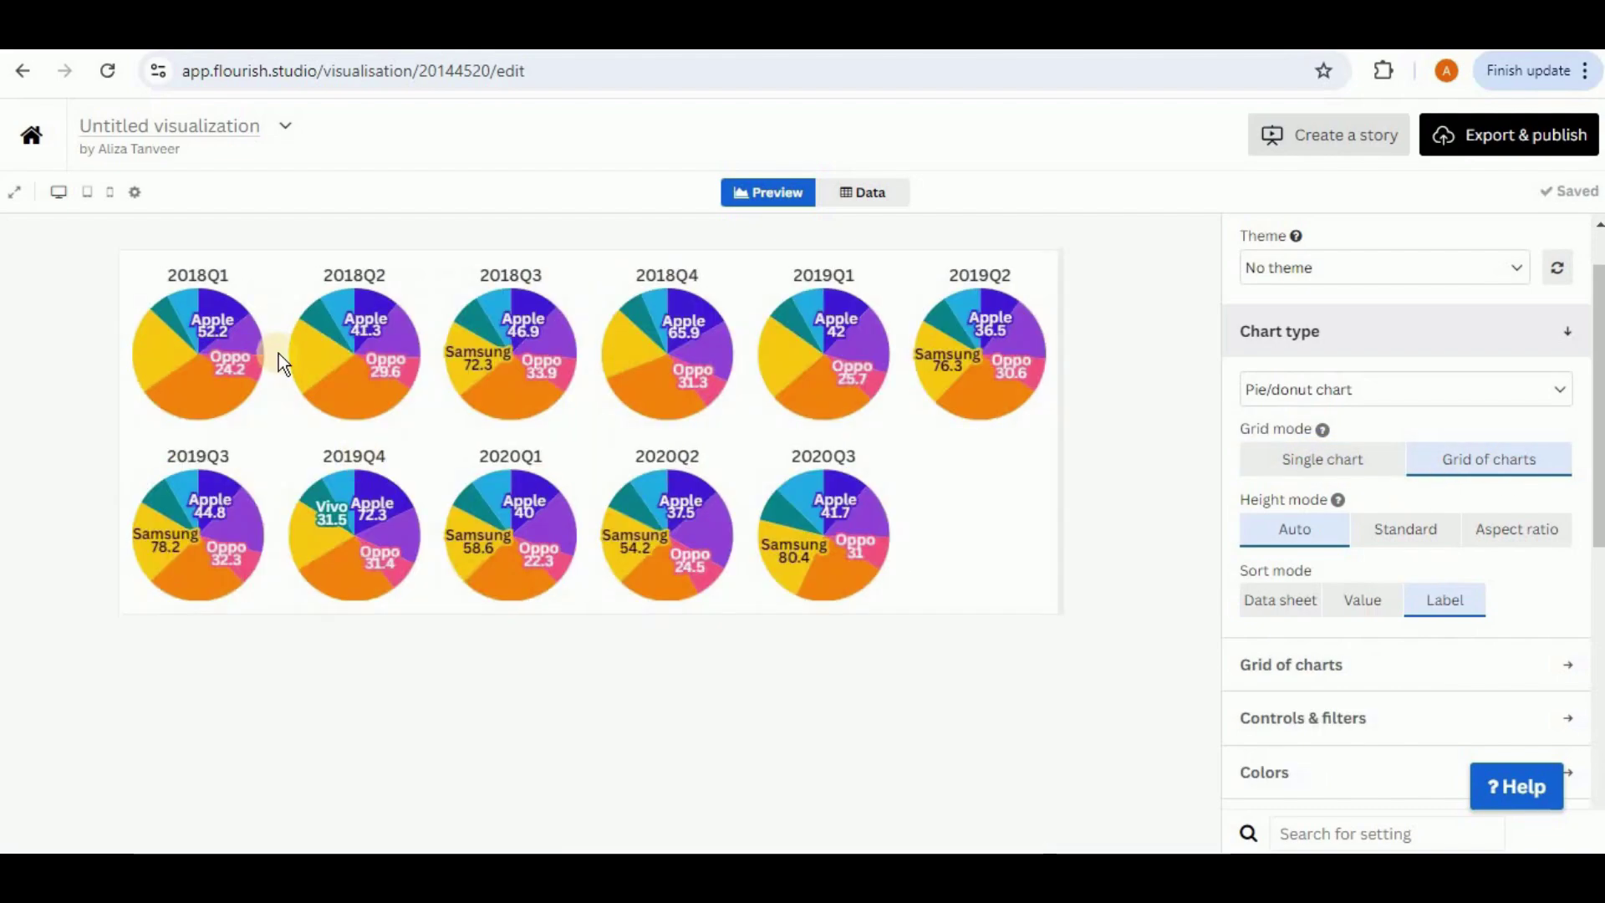
left_click(1362, 430)
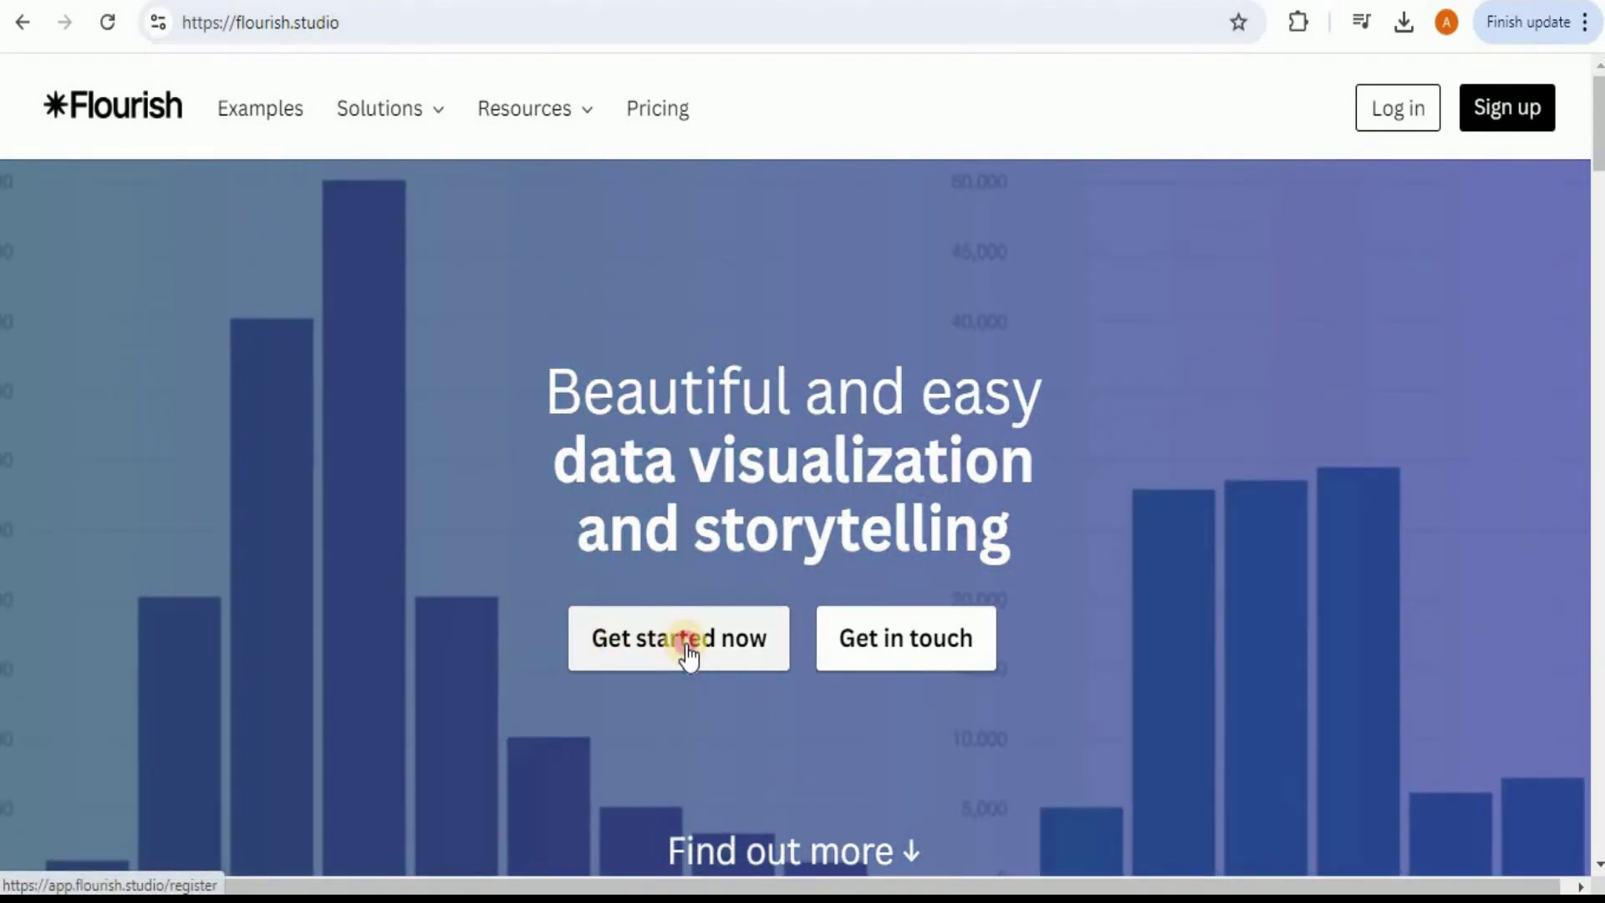
Use 'Get started now' on the Flourish home page to reach the empty My projects page
left_click(687, 651)
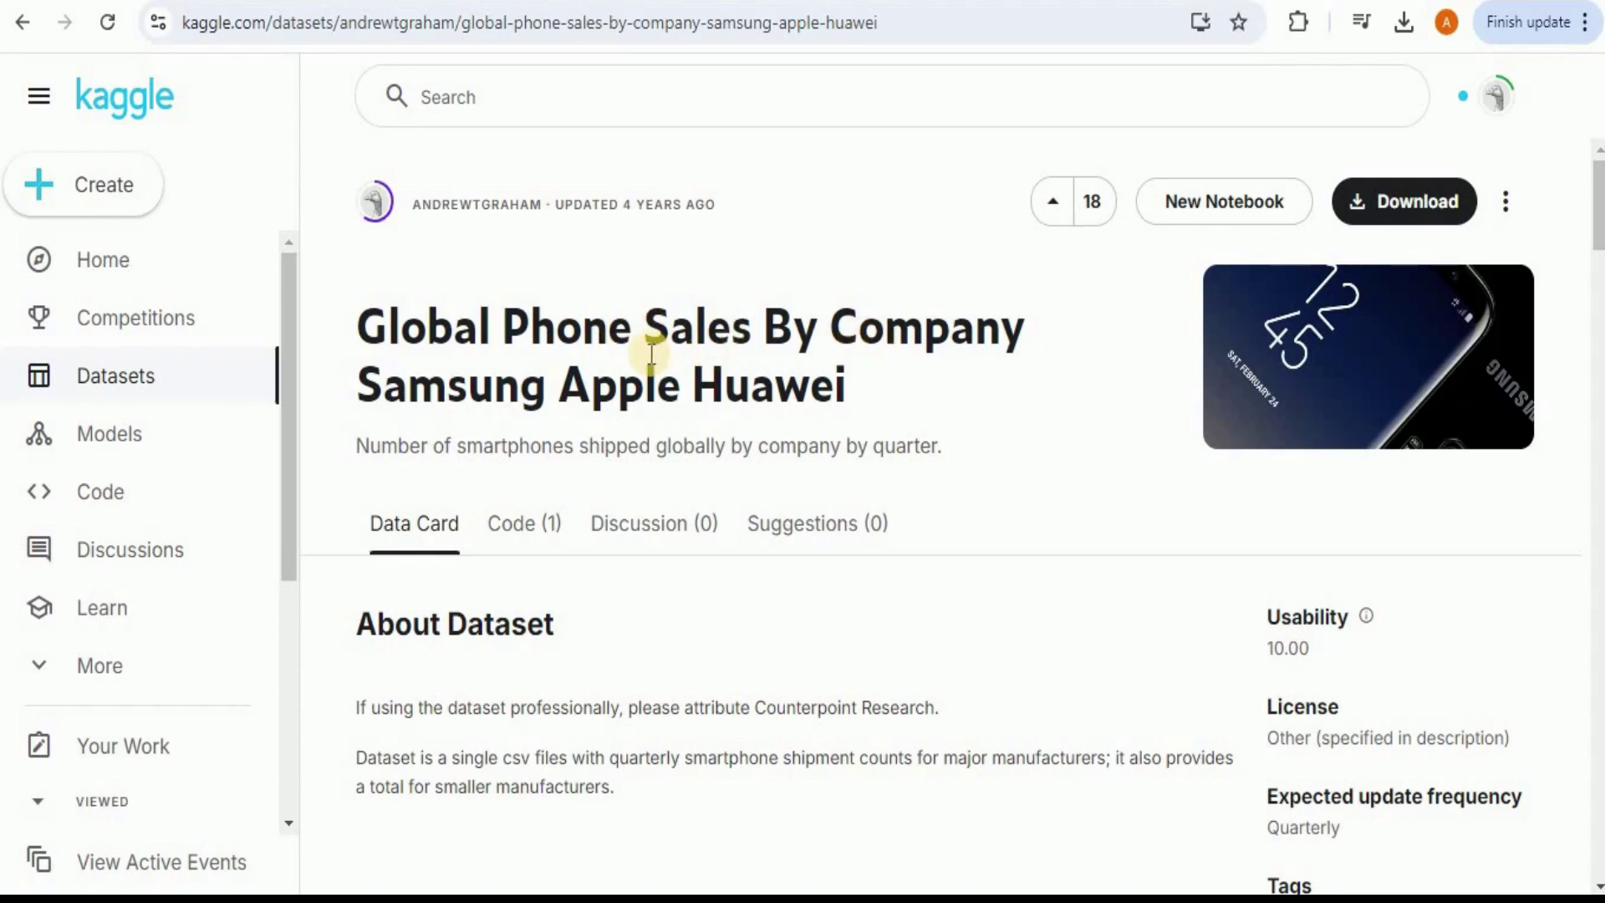
scroll(822, 350, "down", 1)
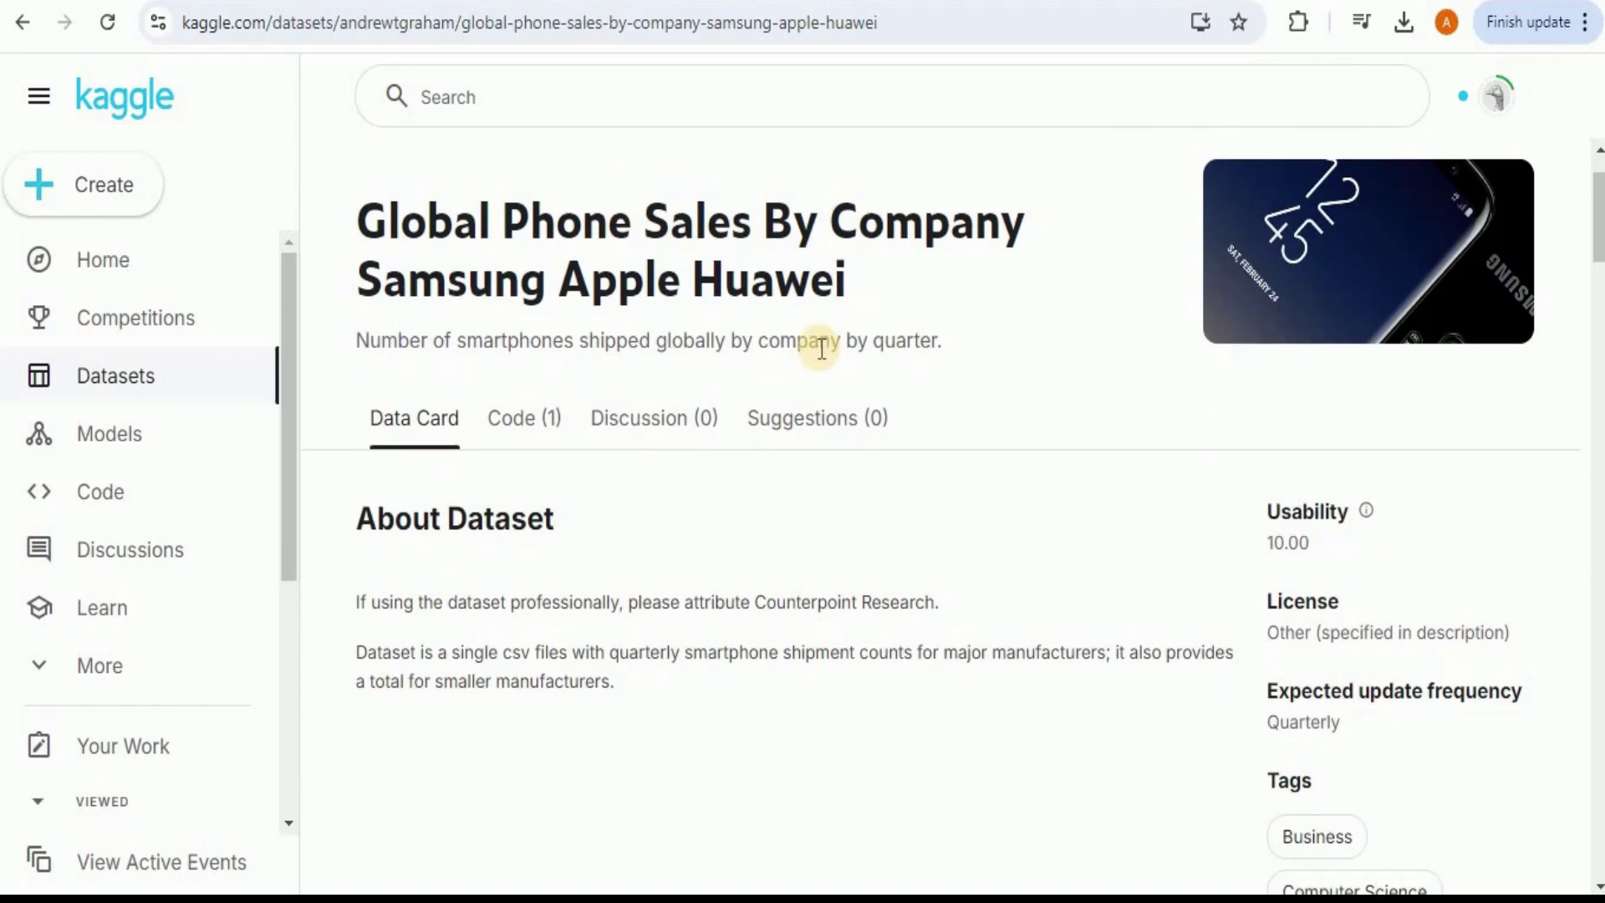
scroll(822, 350, "down", 1)
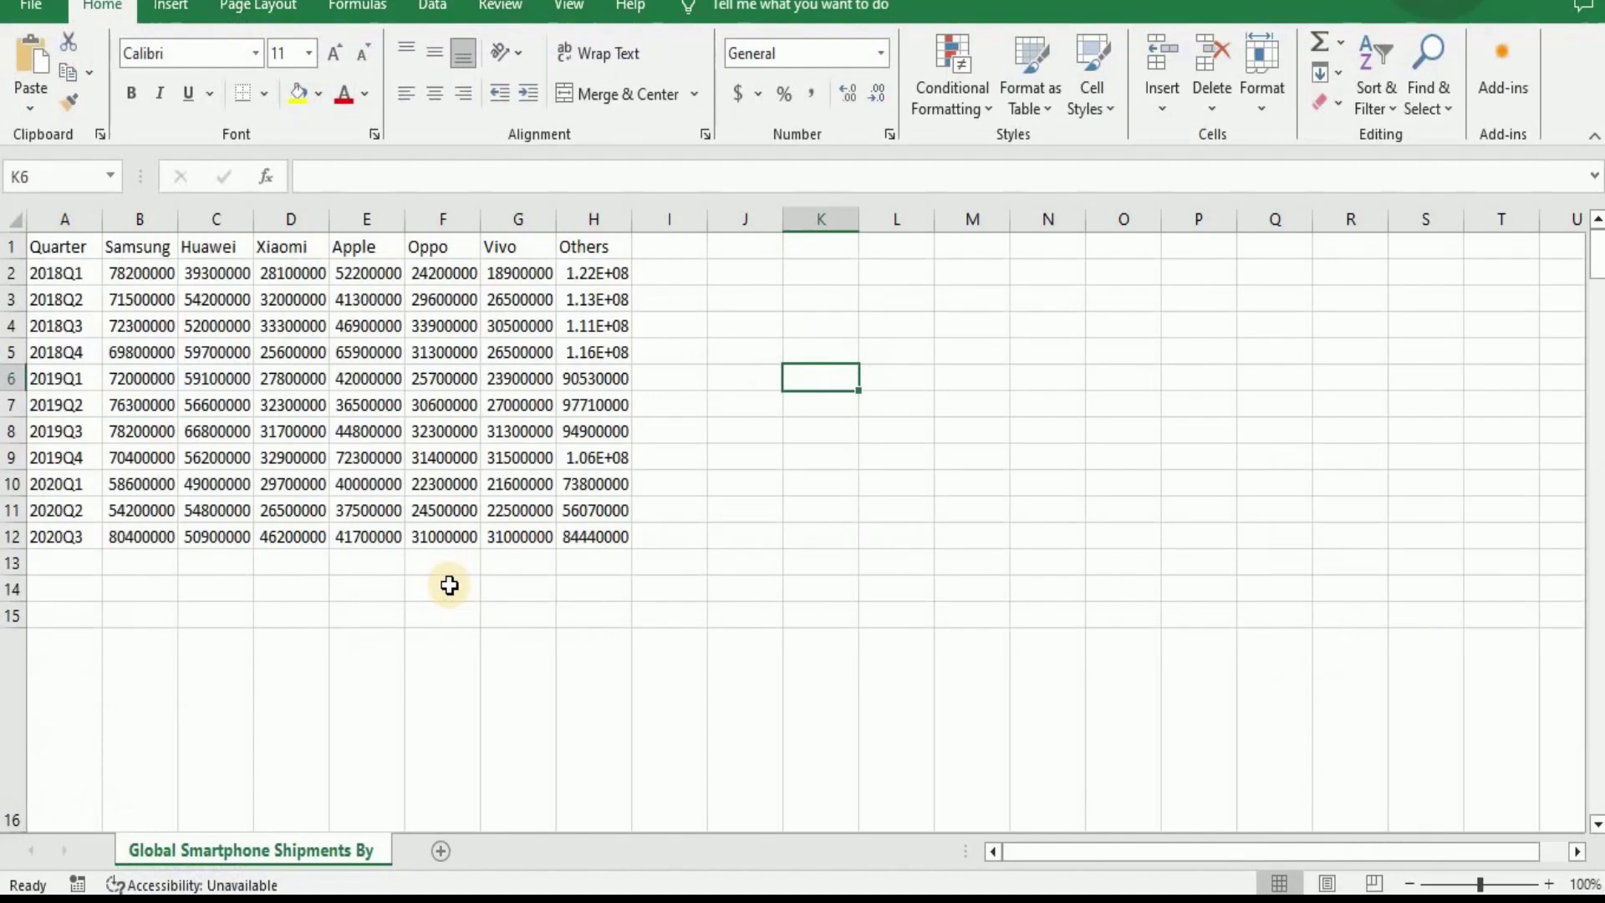
left_click(61, 252)
left_click(80, 375)
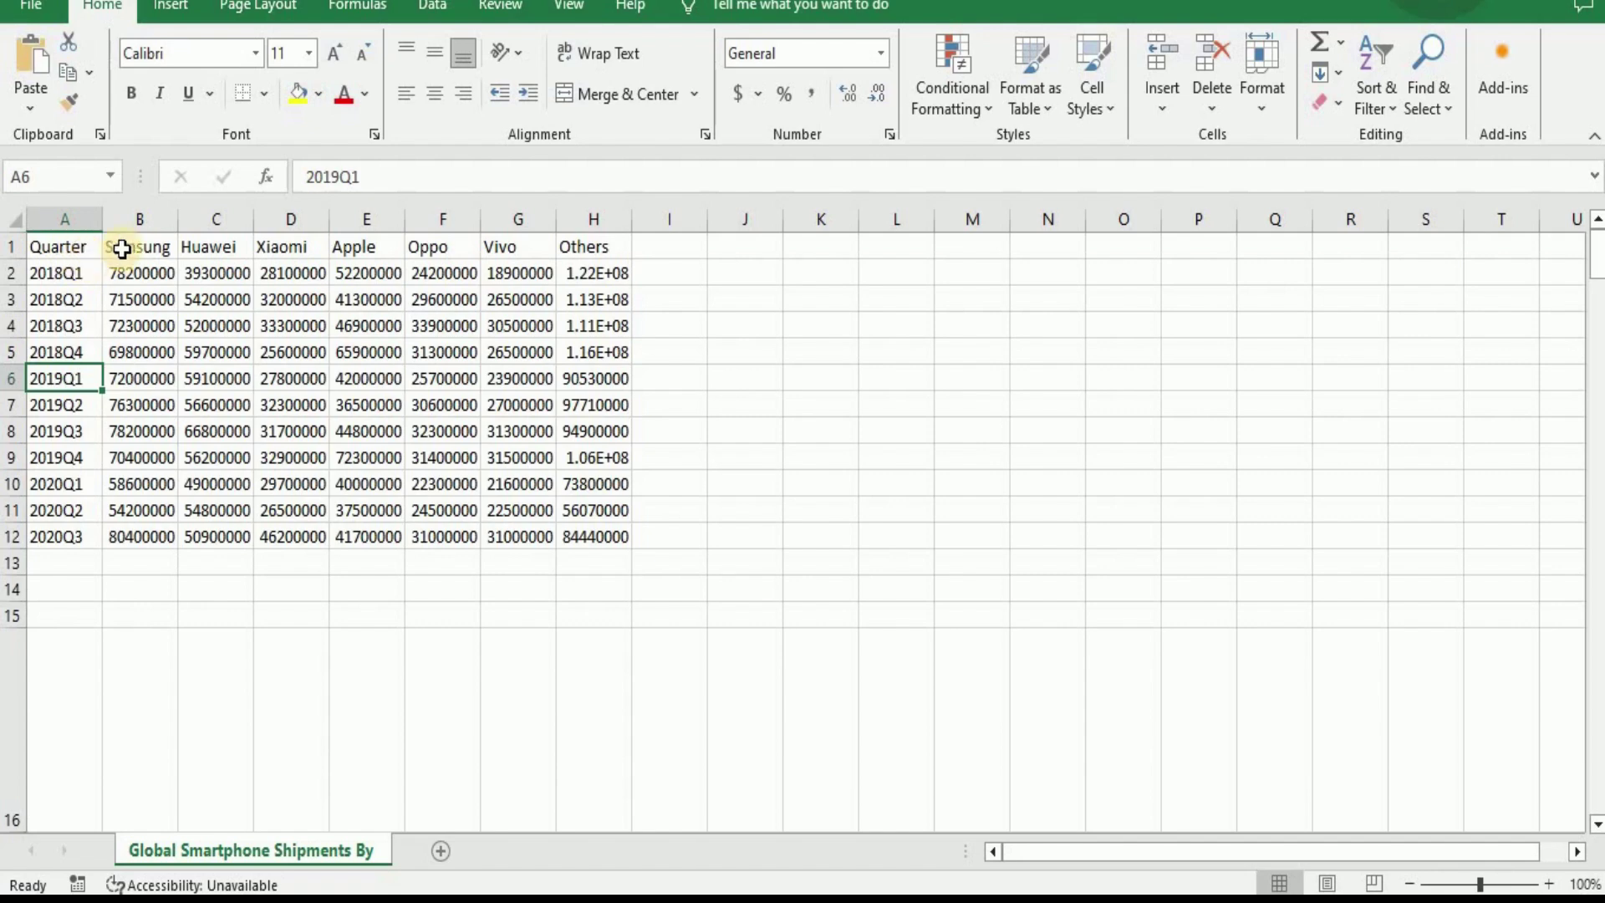
left_click(154, 246)
left_click(202, 248)
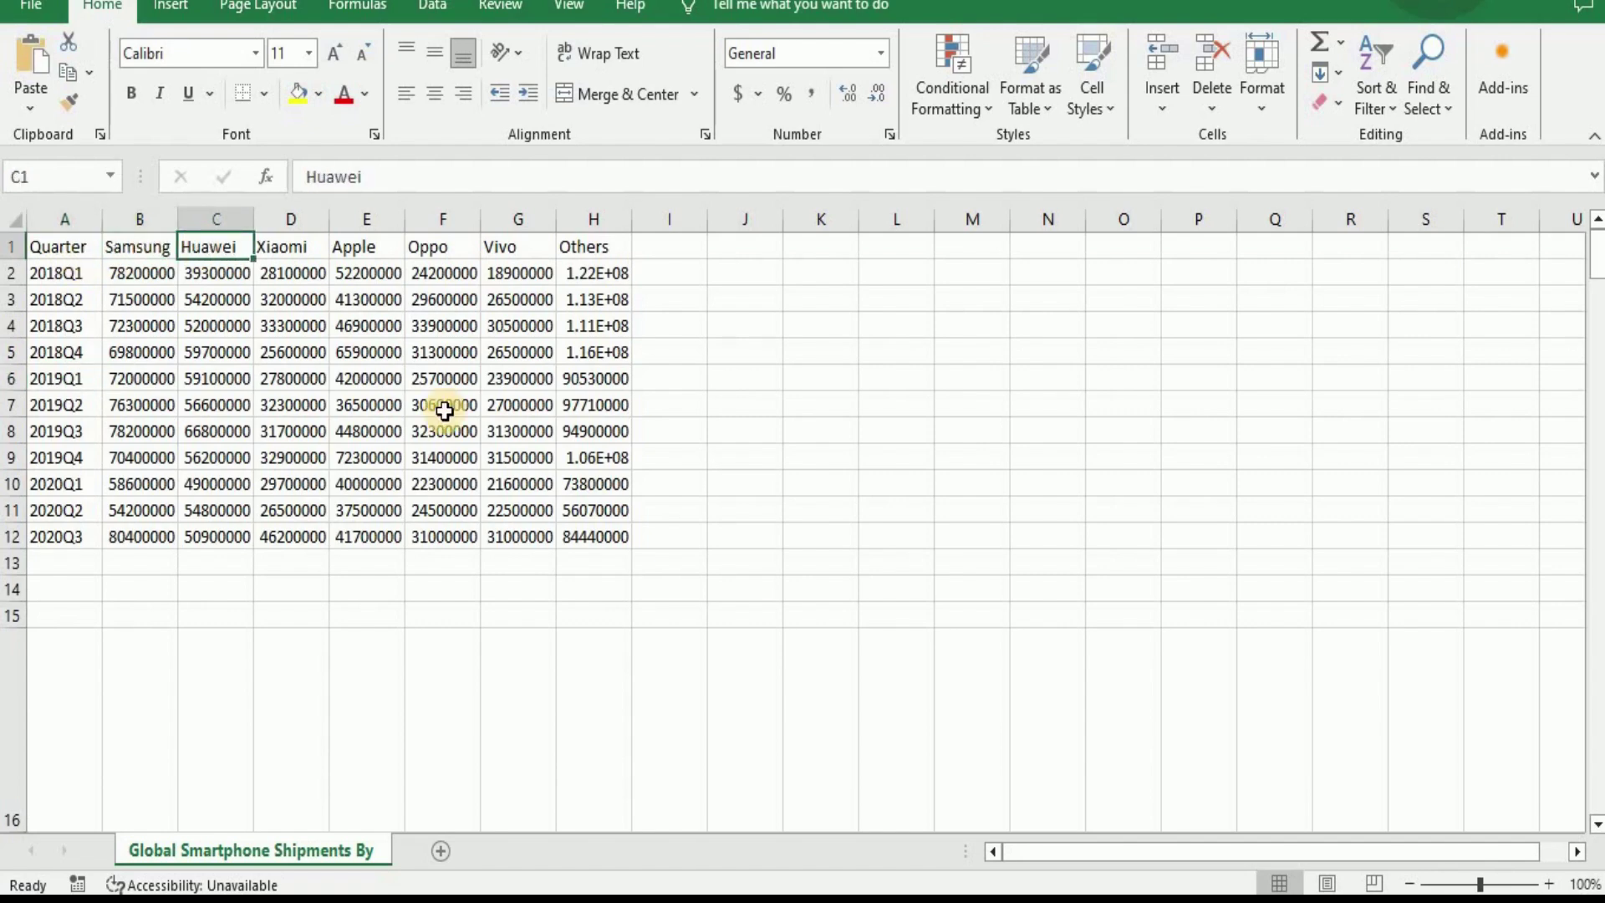
left_click(158, 243)
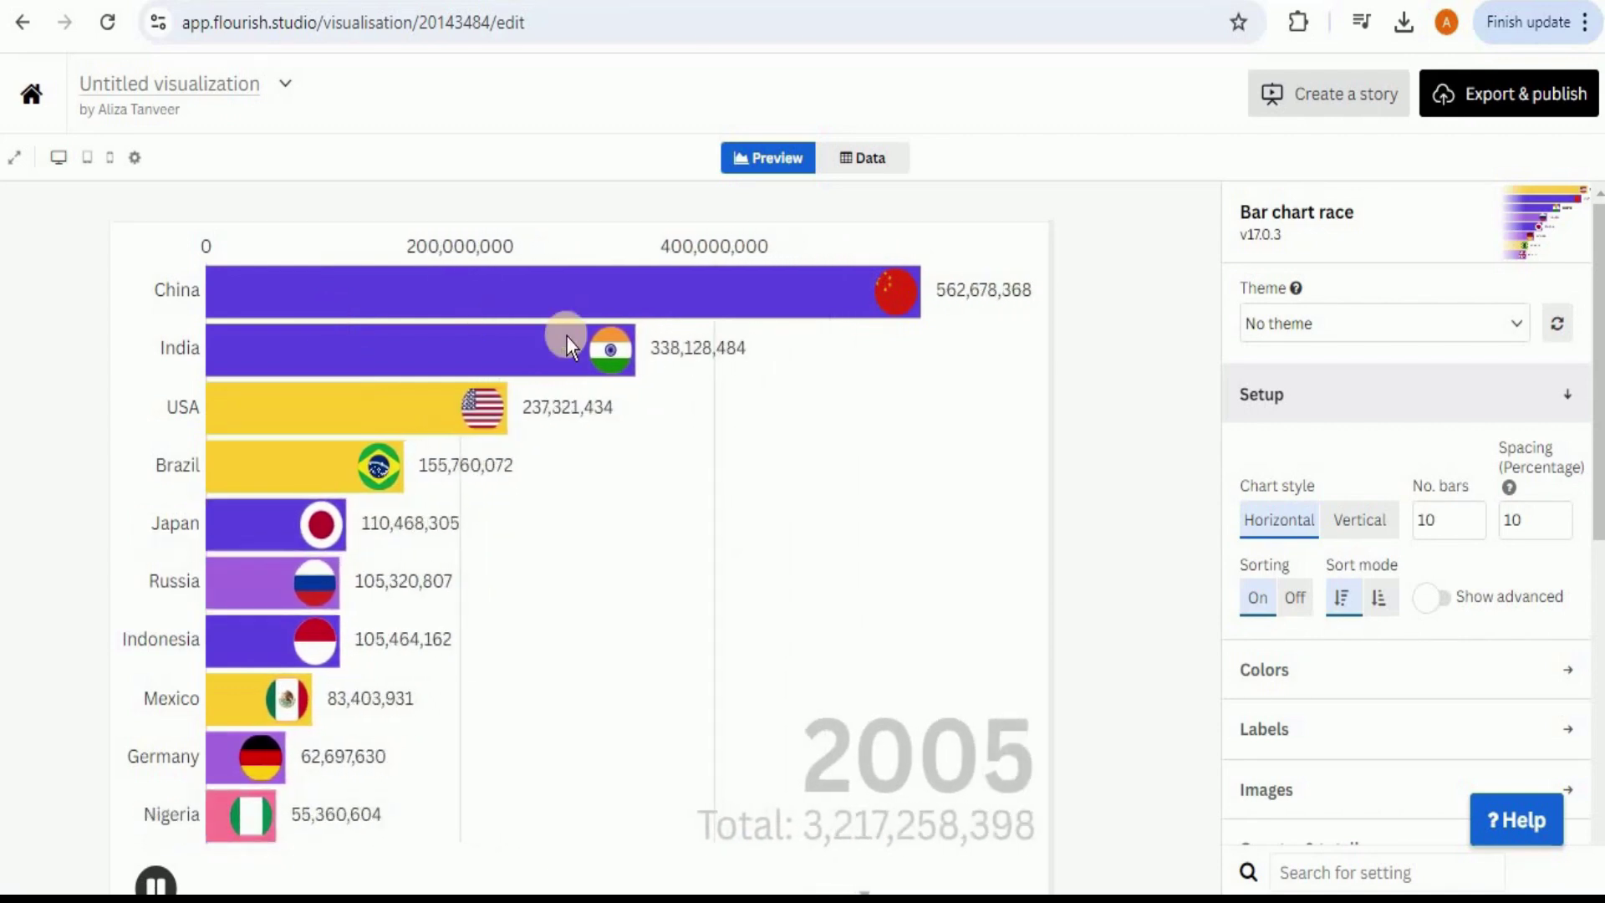
Show the sample bar chart race's data sheet and scroll through its country rows and yearly figures
left_click(872, 157)
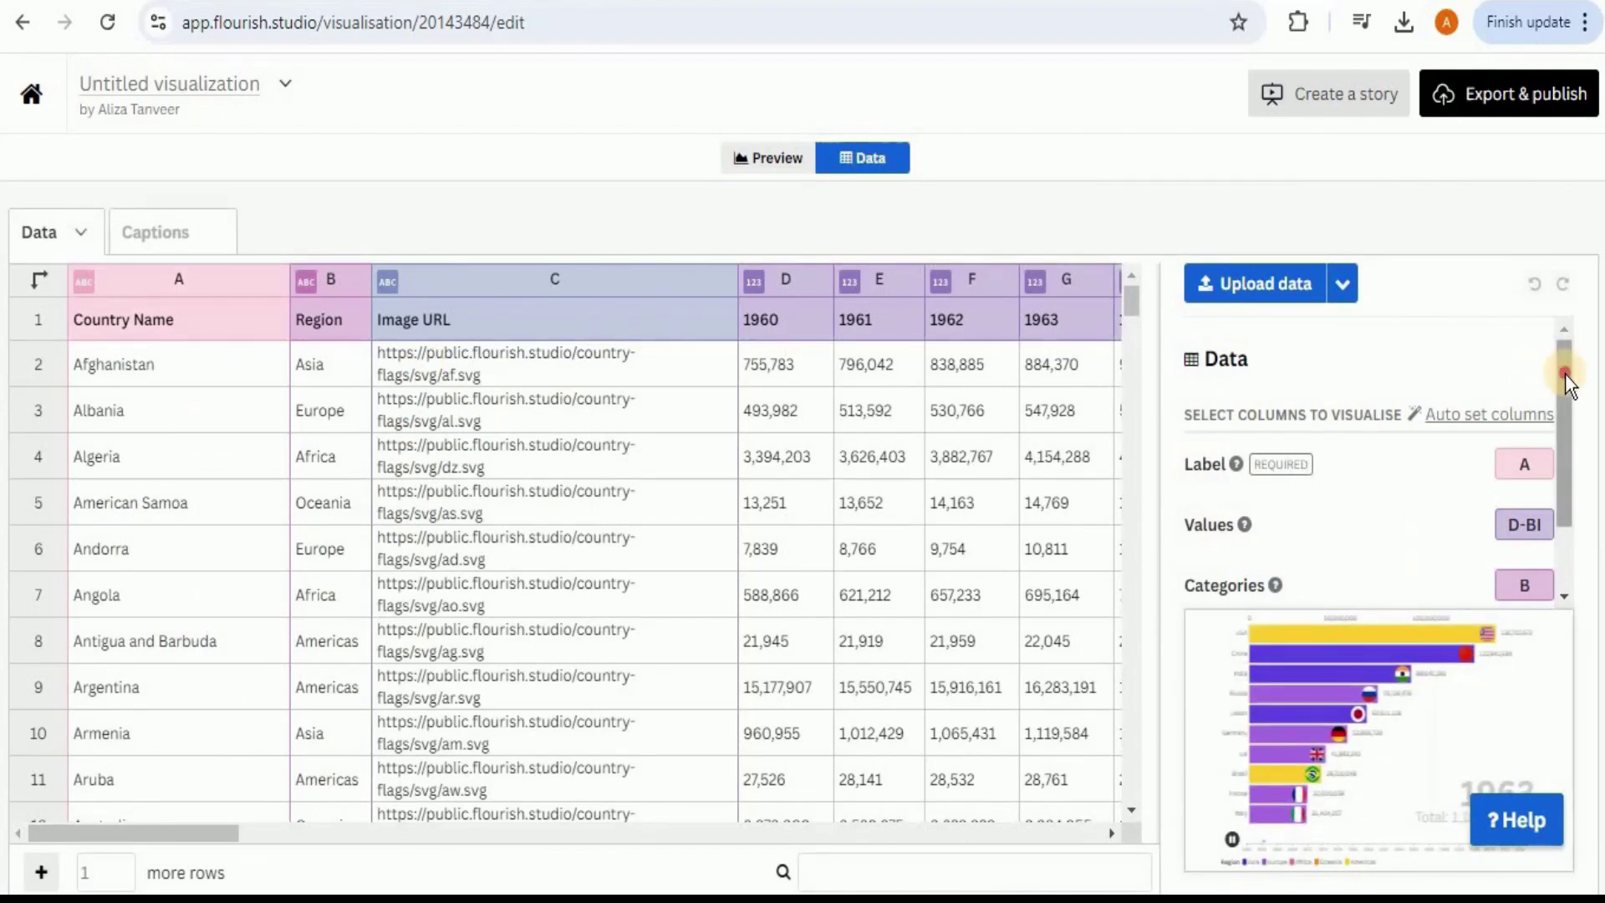
left_click_drag(1564, 383, 1575, 416)
scroll(1573, 417, "down", 1)
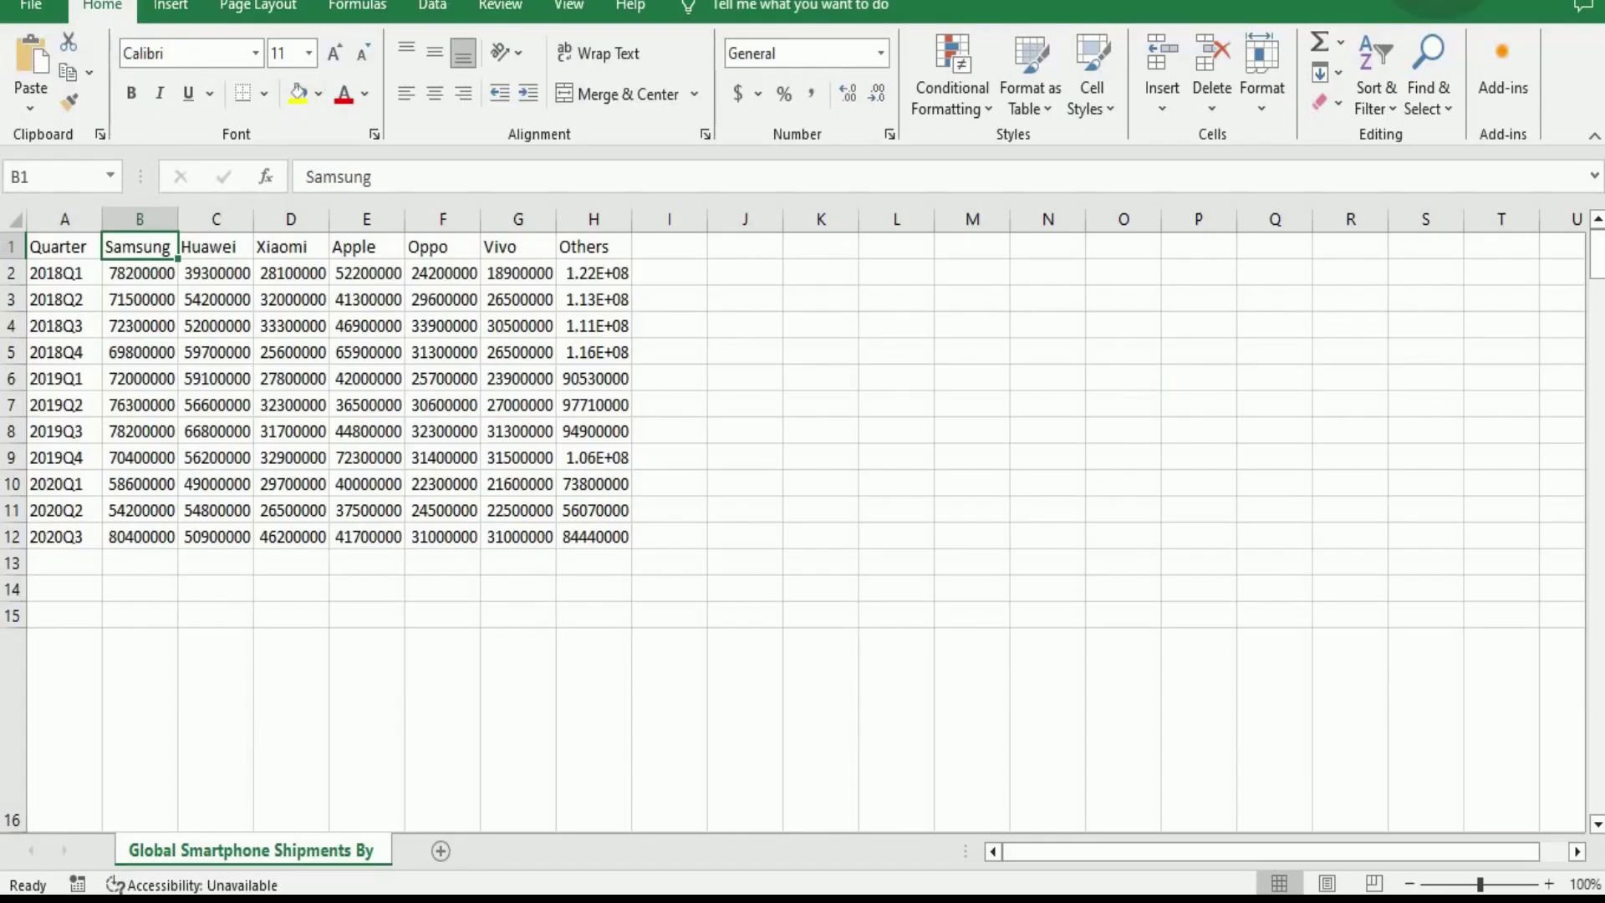
Check Samsung's 2018Q3 and Huawei's 2019Q1 figures, then attach the shipments spreadsheet to a new ChatGPT message
left_click(134, 325)
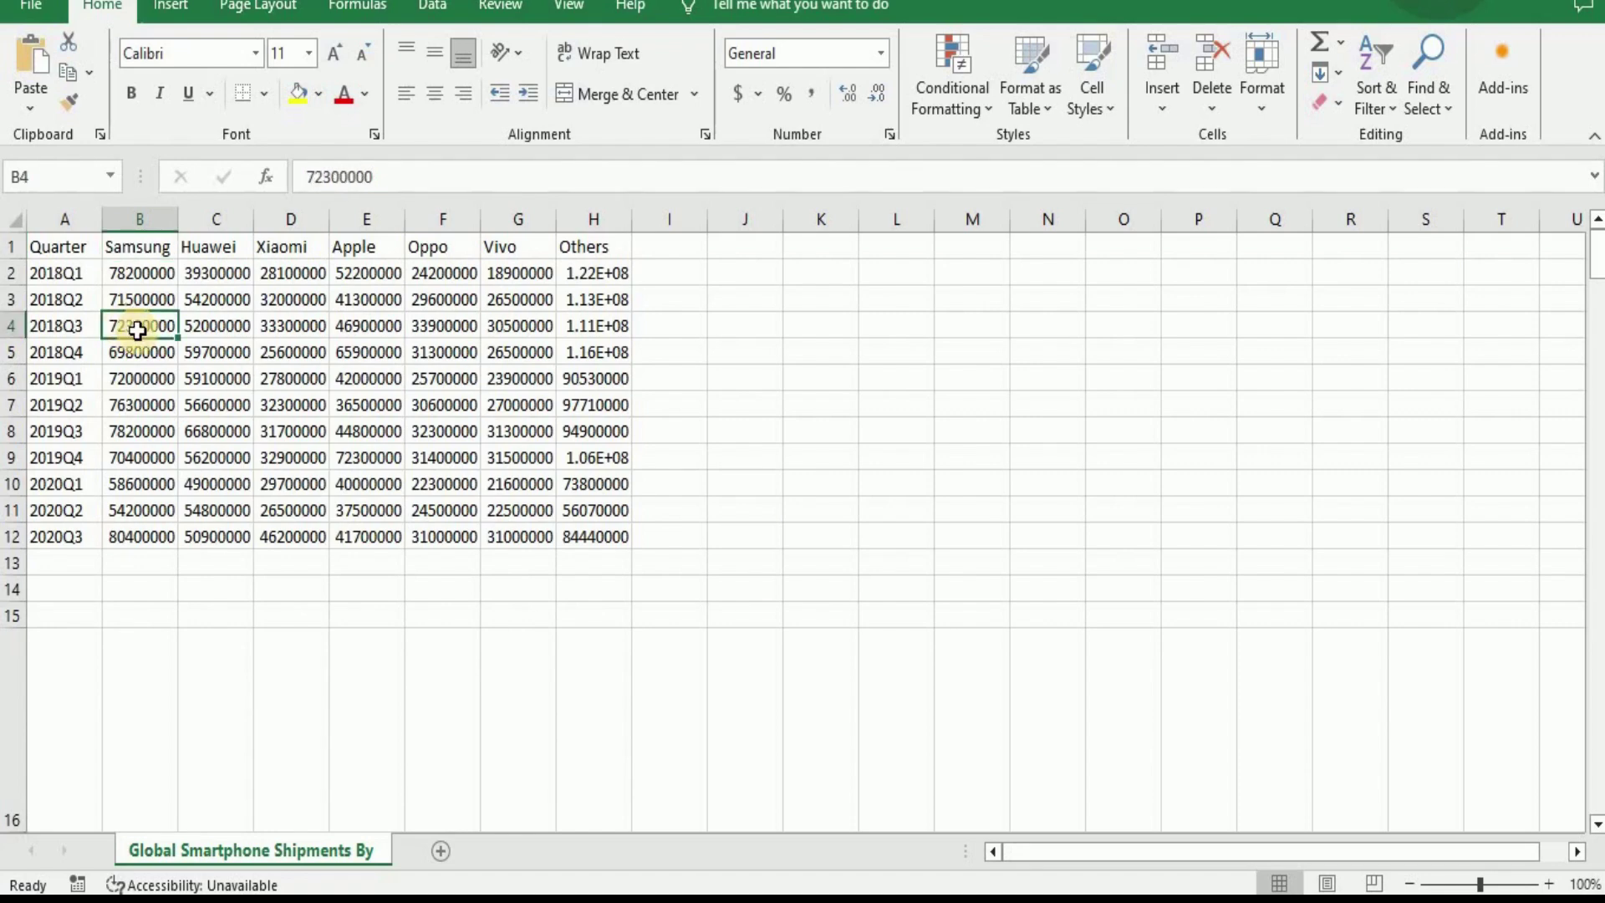
left_click(230, 380)
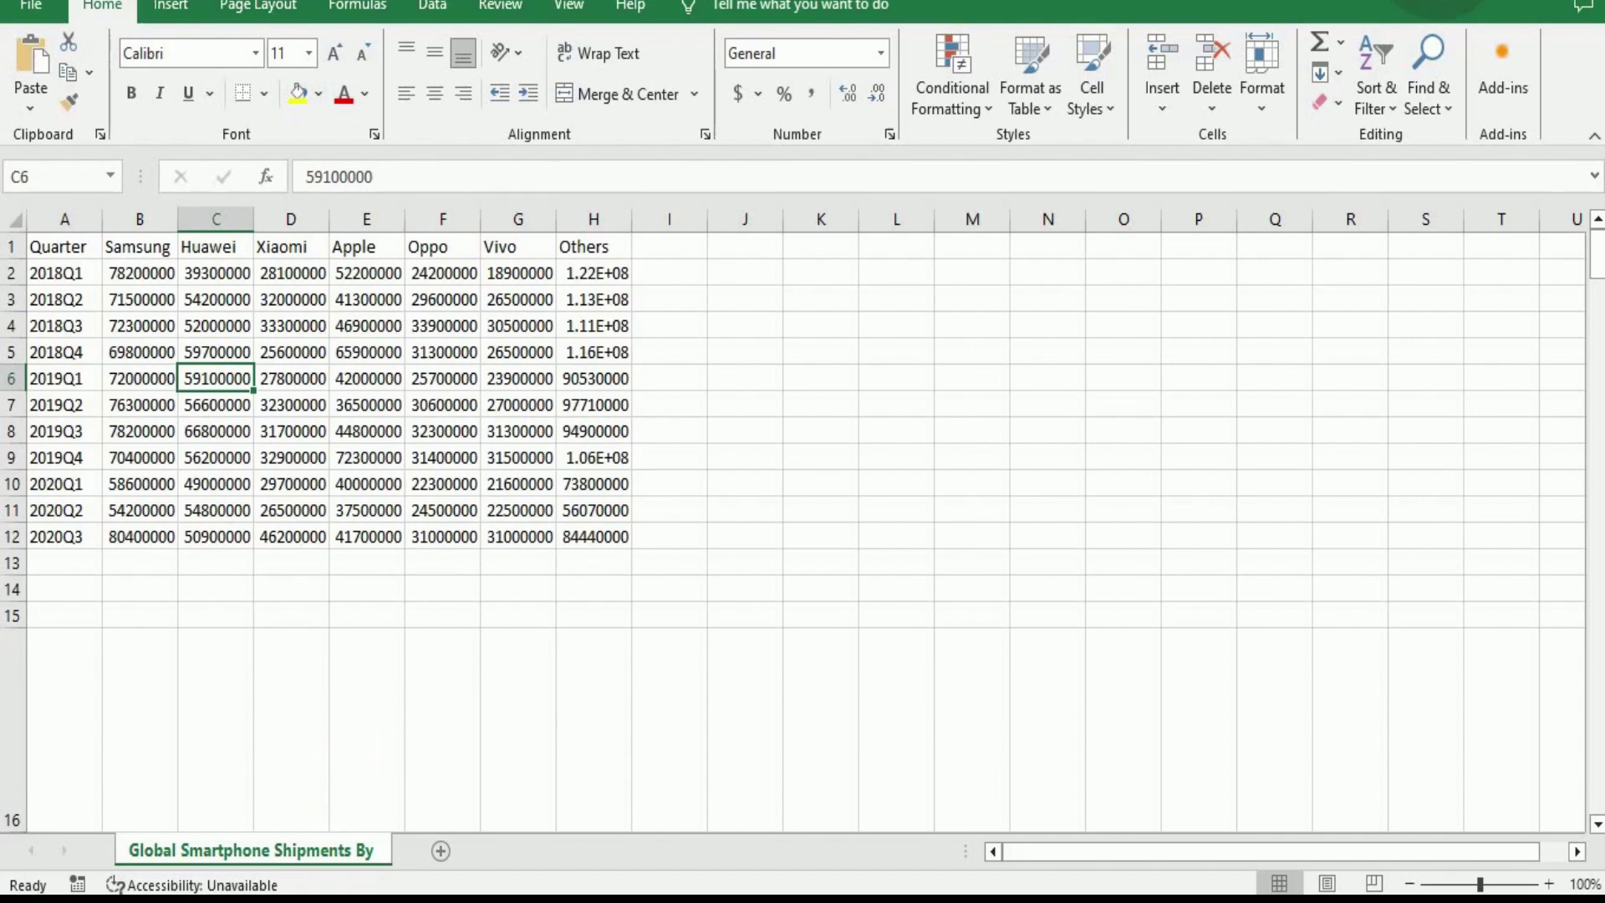
left_click_drag(314, 899, 666, 495)
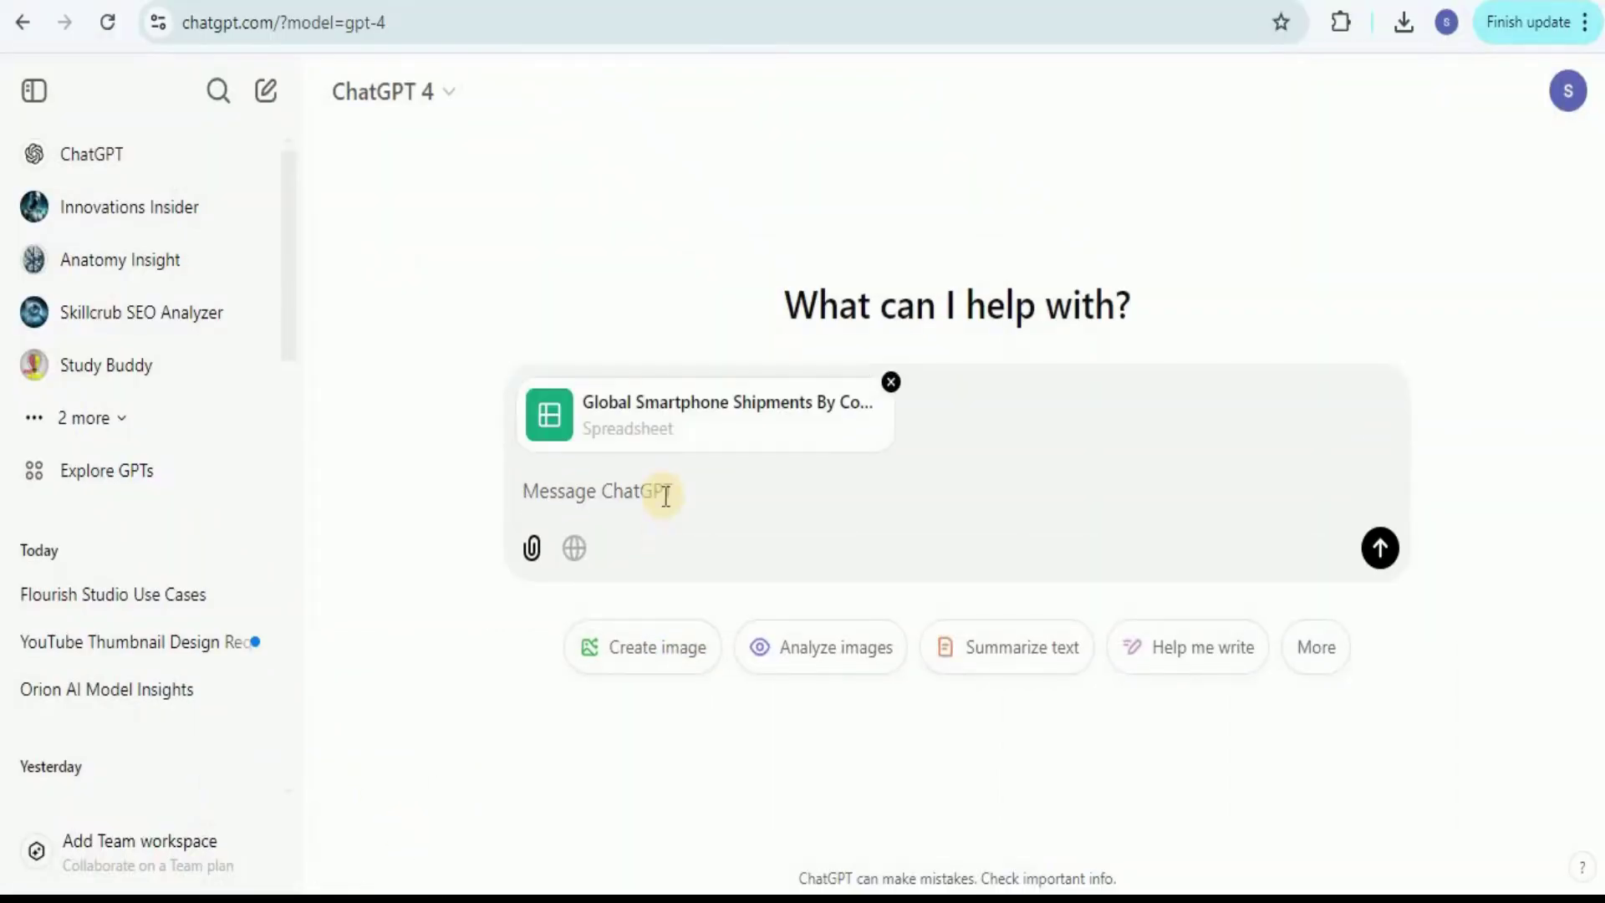
Send ChatGPT the conversion request with the sample Manufacturer|2018Q1 header and Samsung row as the target layout
left_click(666, 495)
type("Convert this dataset into the provided format and provide new dataset for downloading:")
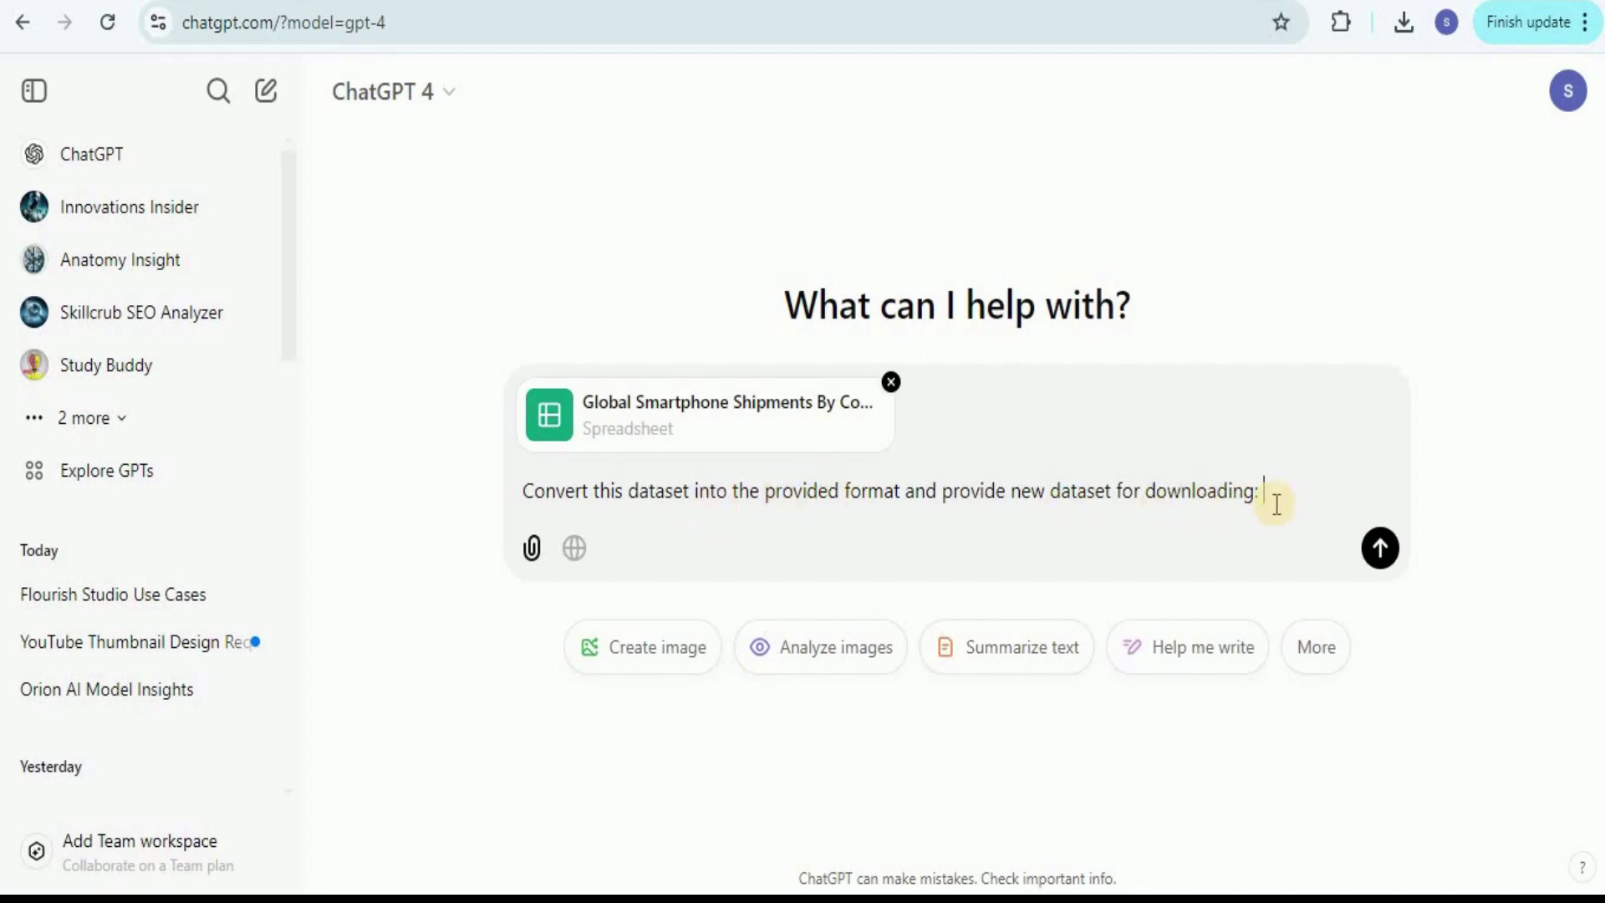
type("Manufacturer|2018Q1|2018Q2|2018Q3|2018Q4|2019Q1|2019Q2|2019Q3|2019Q4|2020Q1|2020Q2|2020Q3 Samsung    |78.2 |71.5 |72.3 |69.8 |72.0 |76.3 |78.2 |70.4 |58.6 |54.2 |80.4")
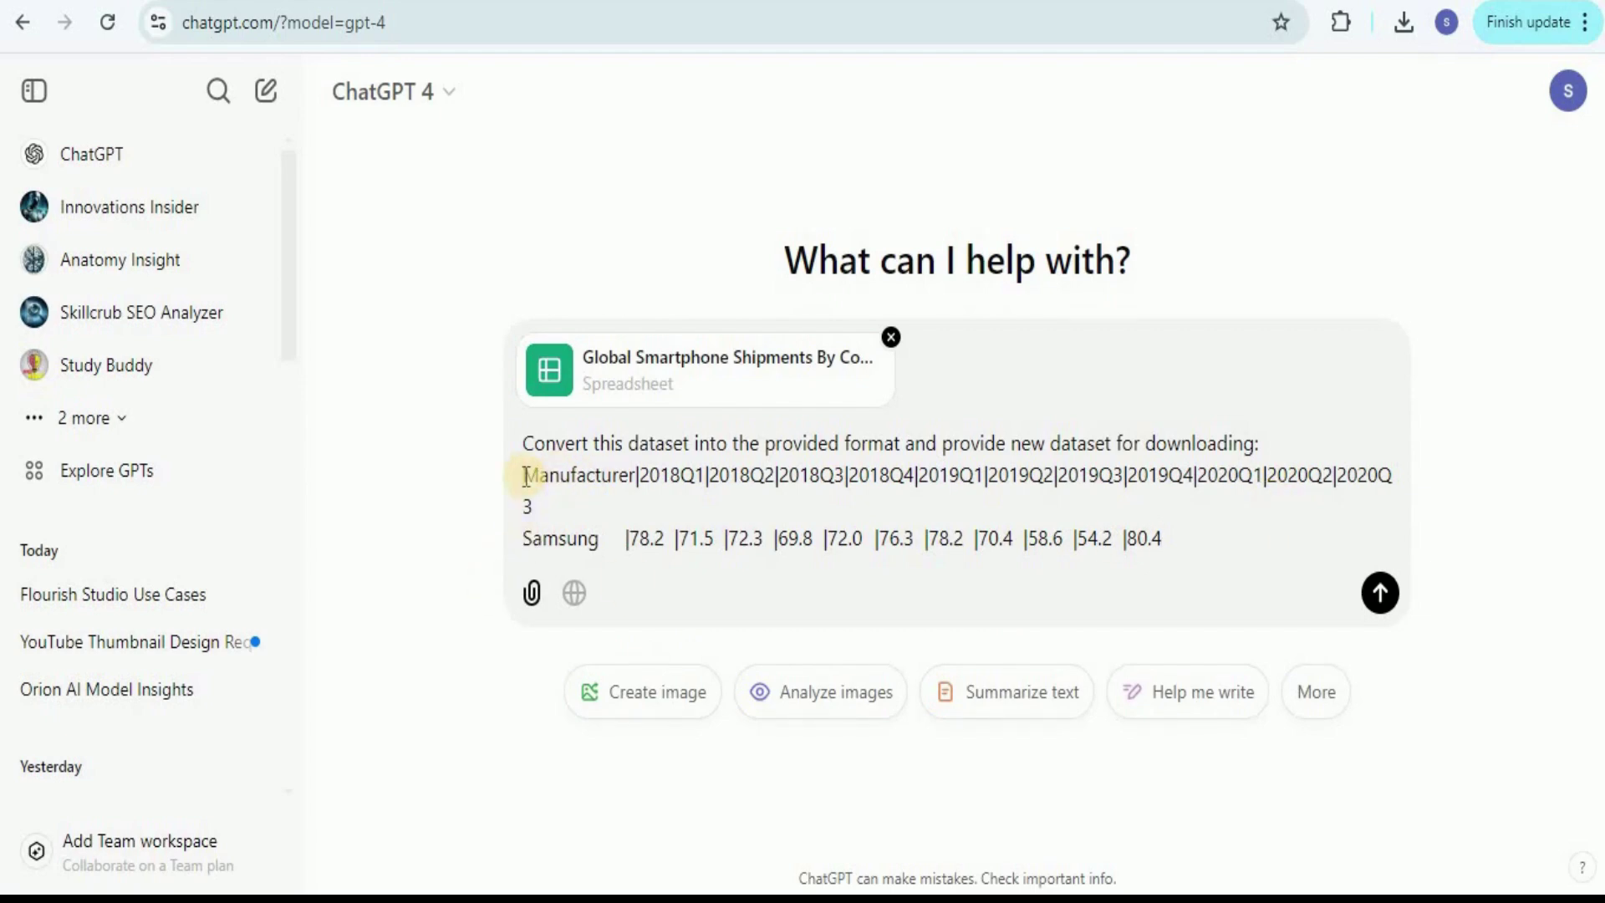
left_click_drag(528, 475, 636, 475)
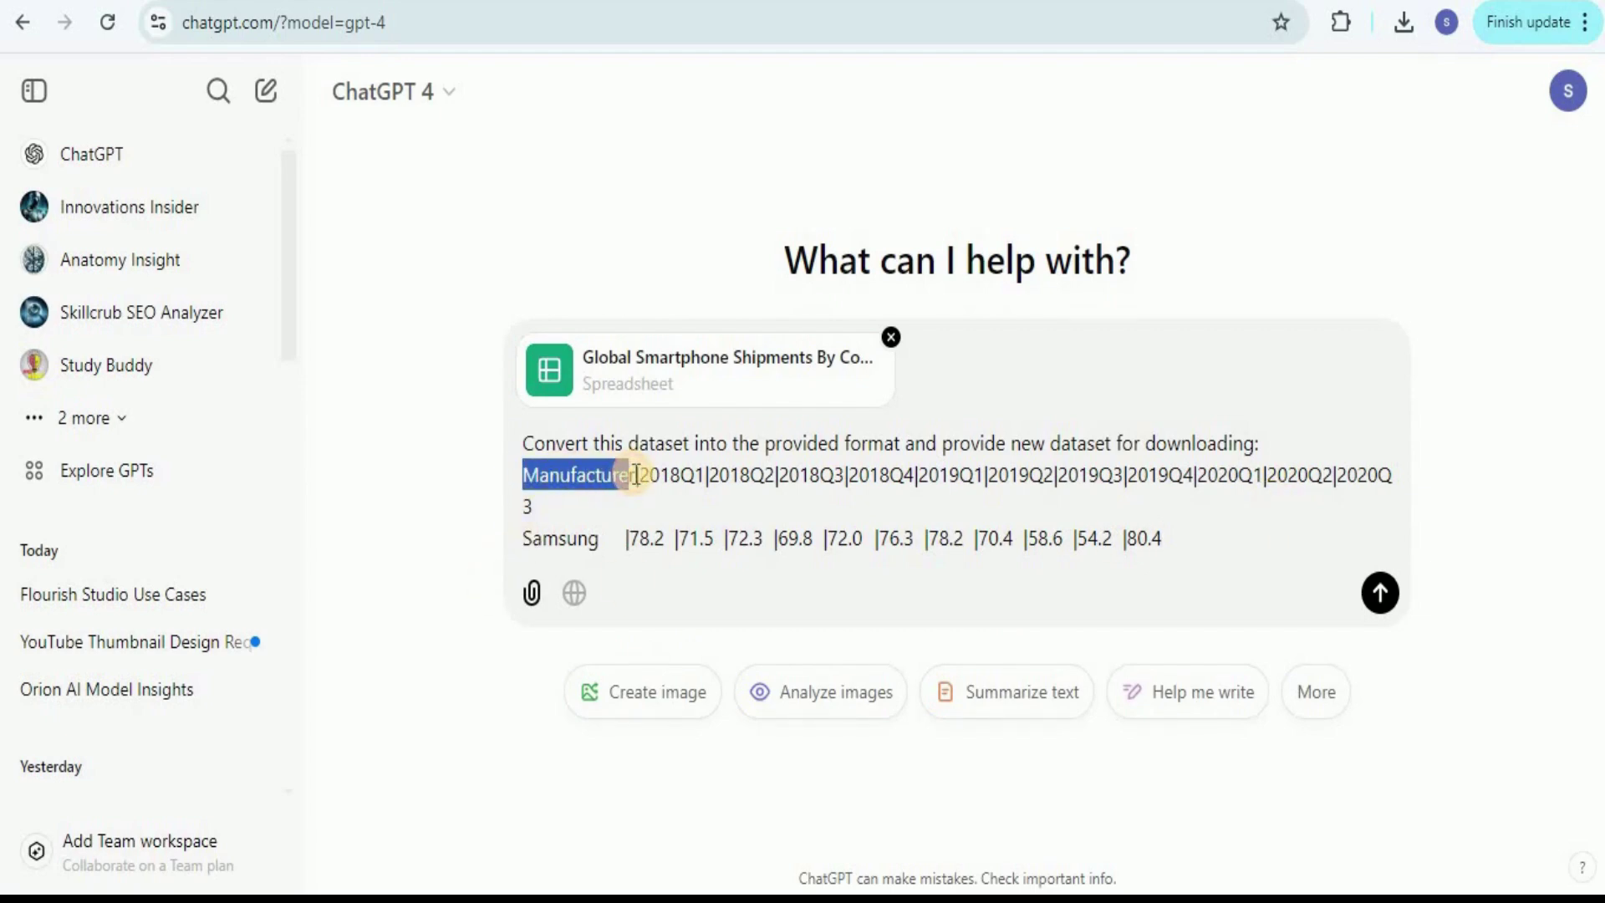
left_click(635, 475)
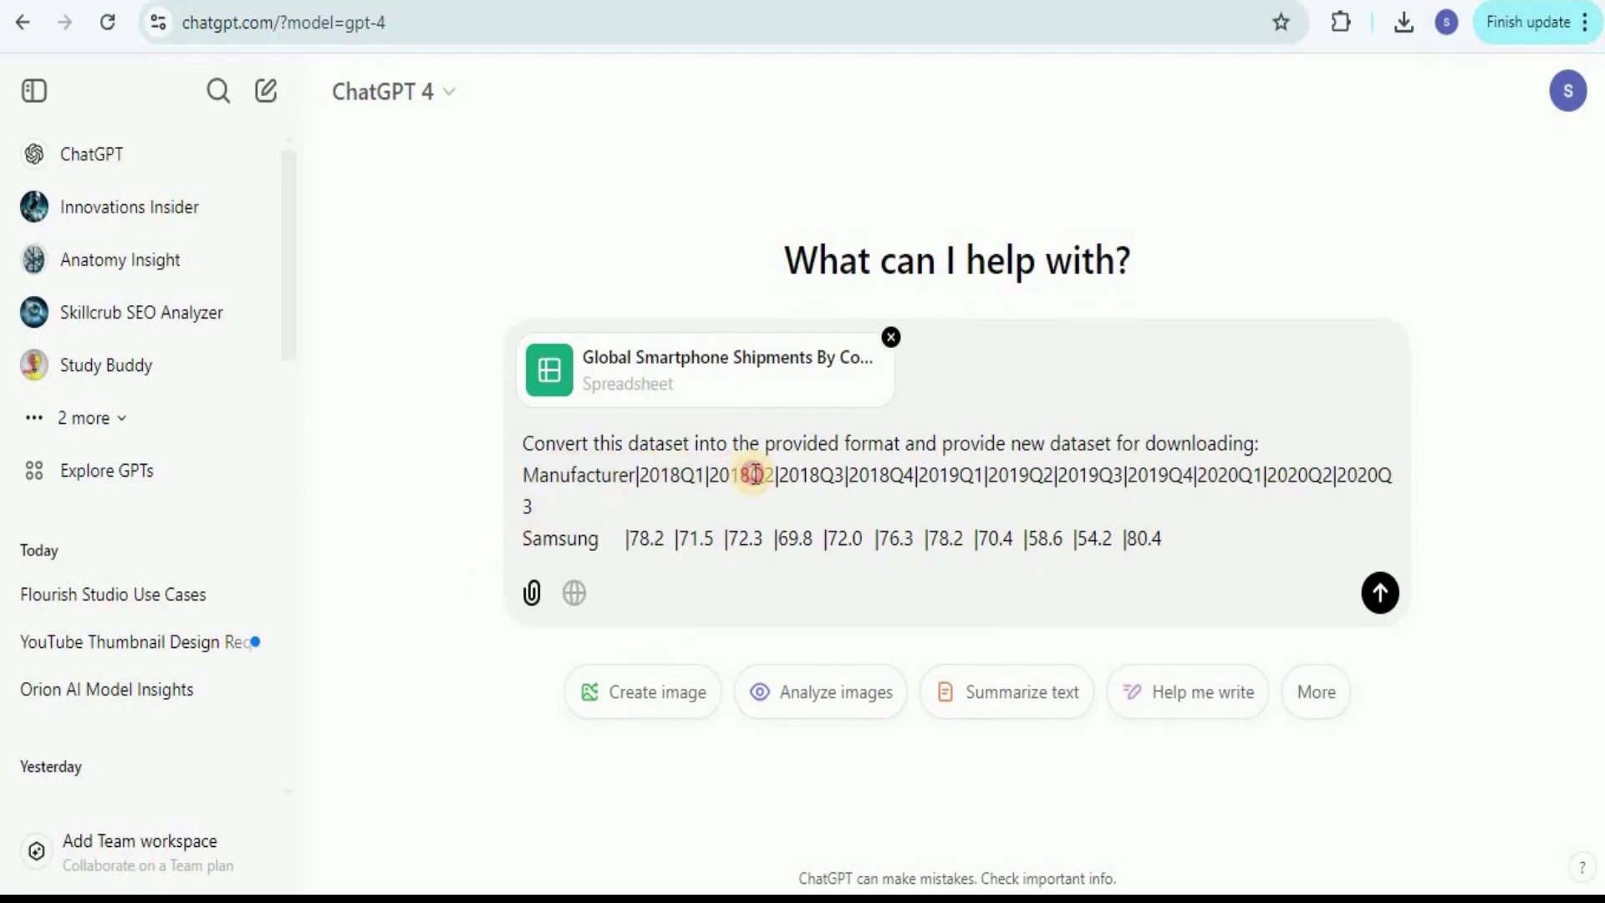
left_click(811, 473)
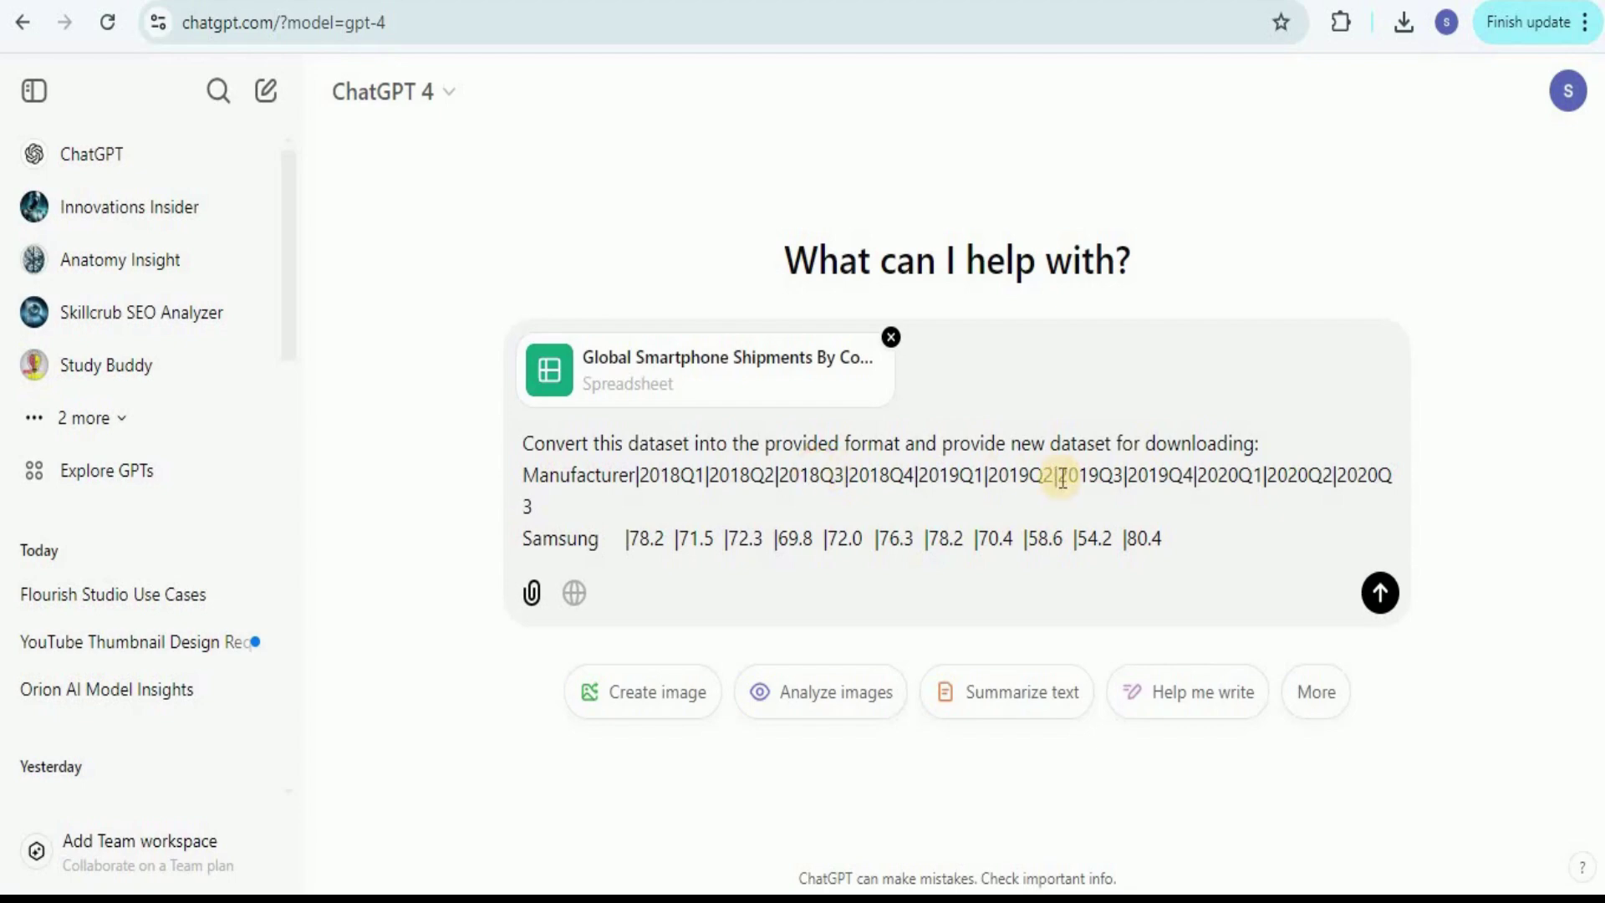
left_click(558, 540)
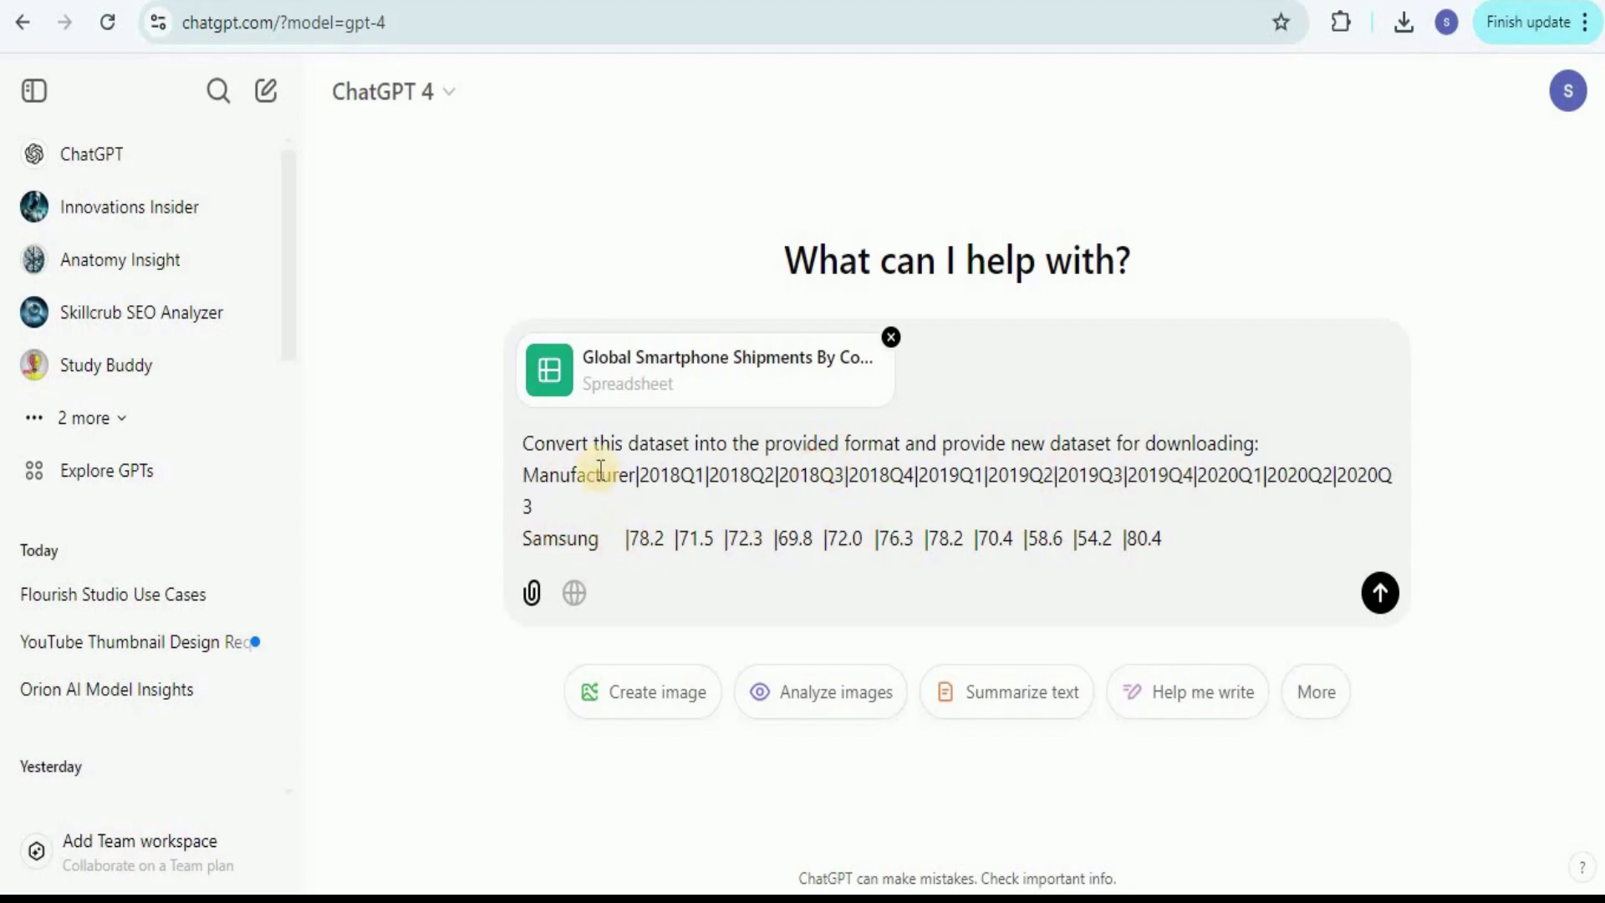
left_click(641, 544)
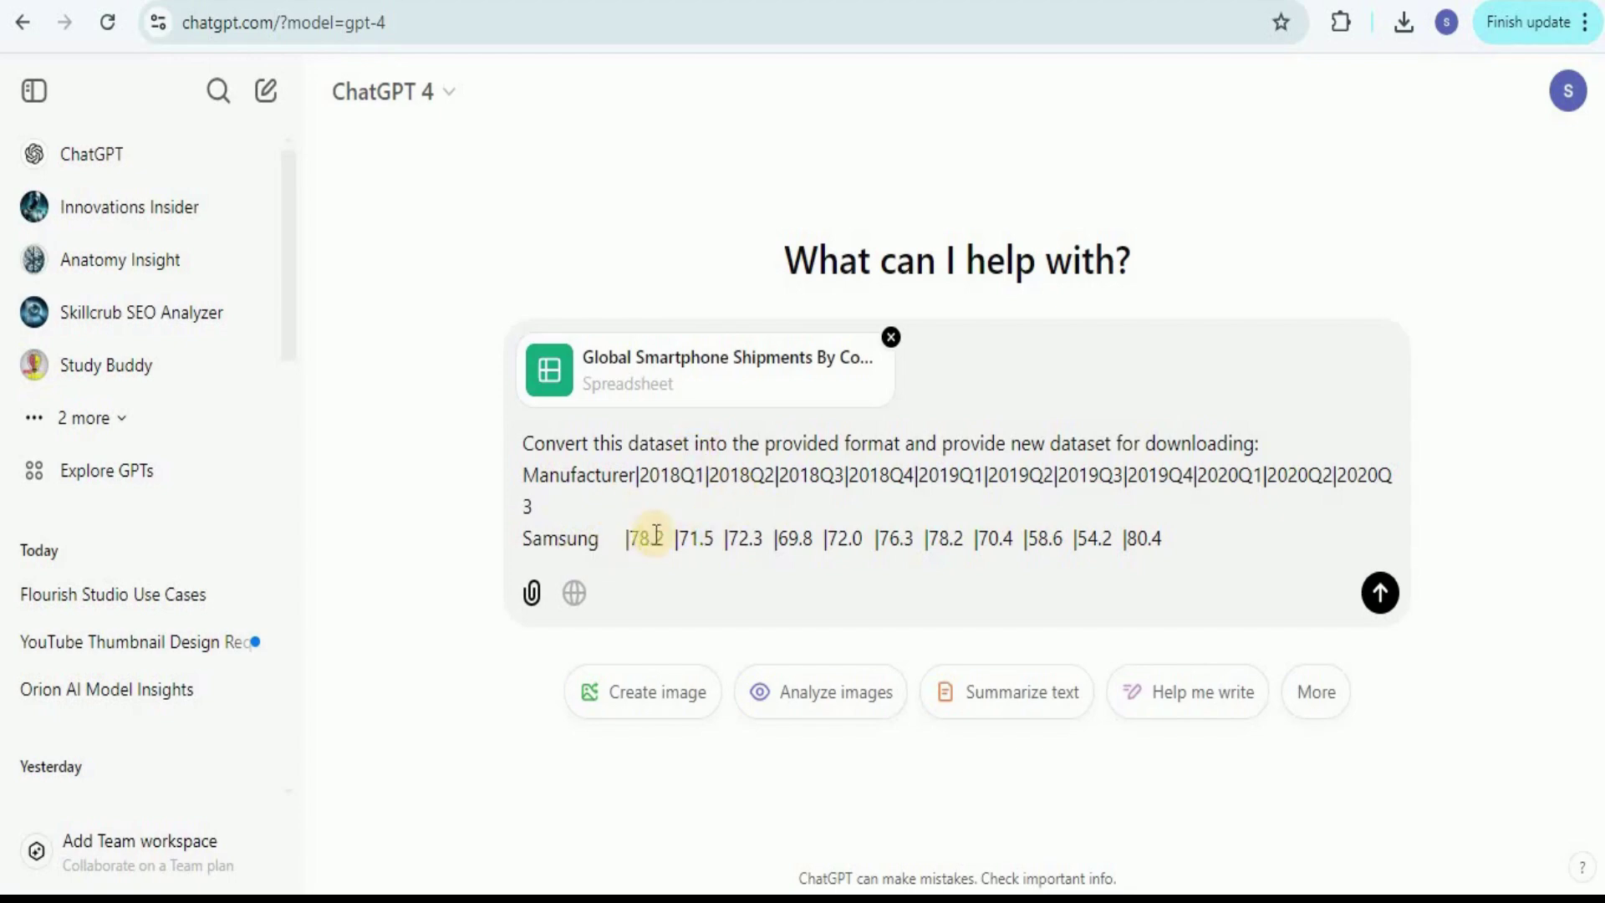
left_click(1381, 593)
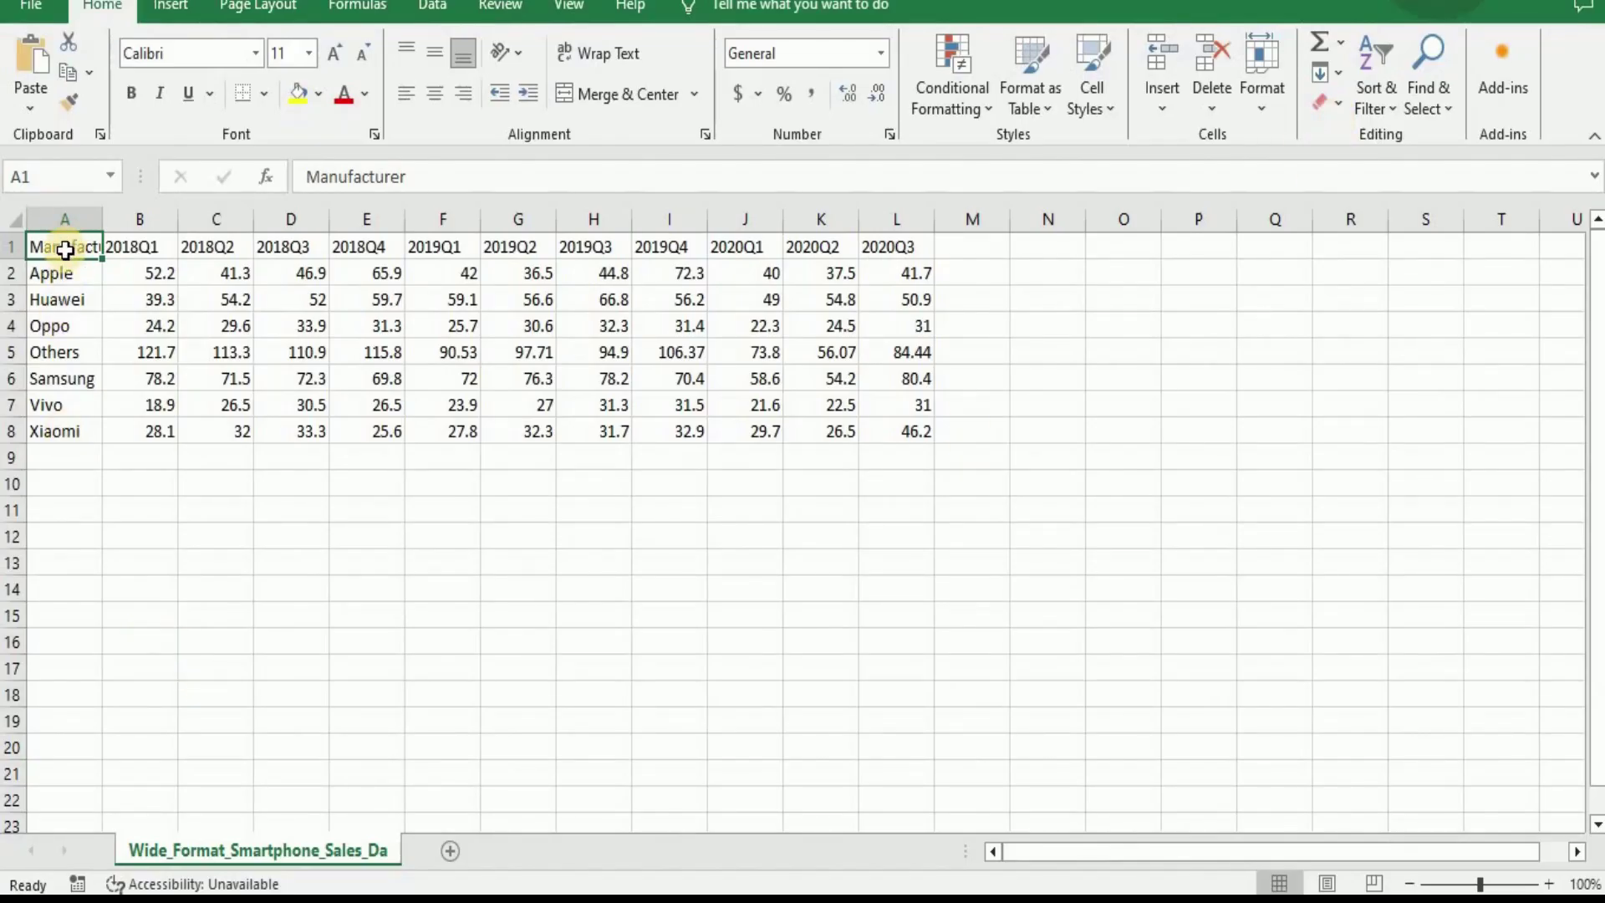
Inspect Xiaomi's 2018Q1, Oppo's 2018Q3 and Huawei's 2018Q2 values in the wide-format sheet
left_click(106, 426)
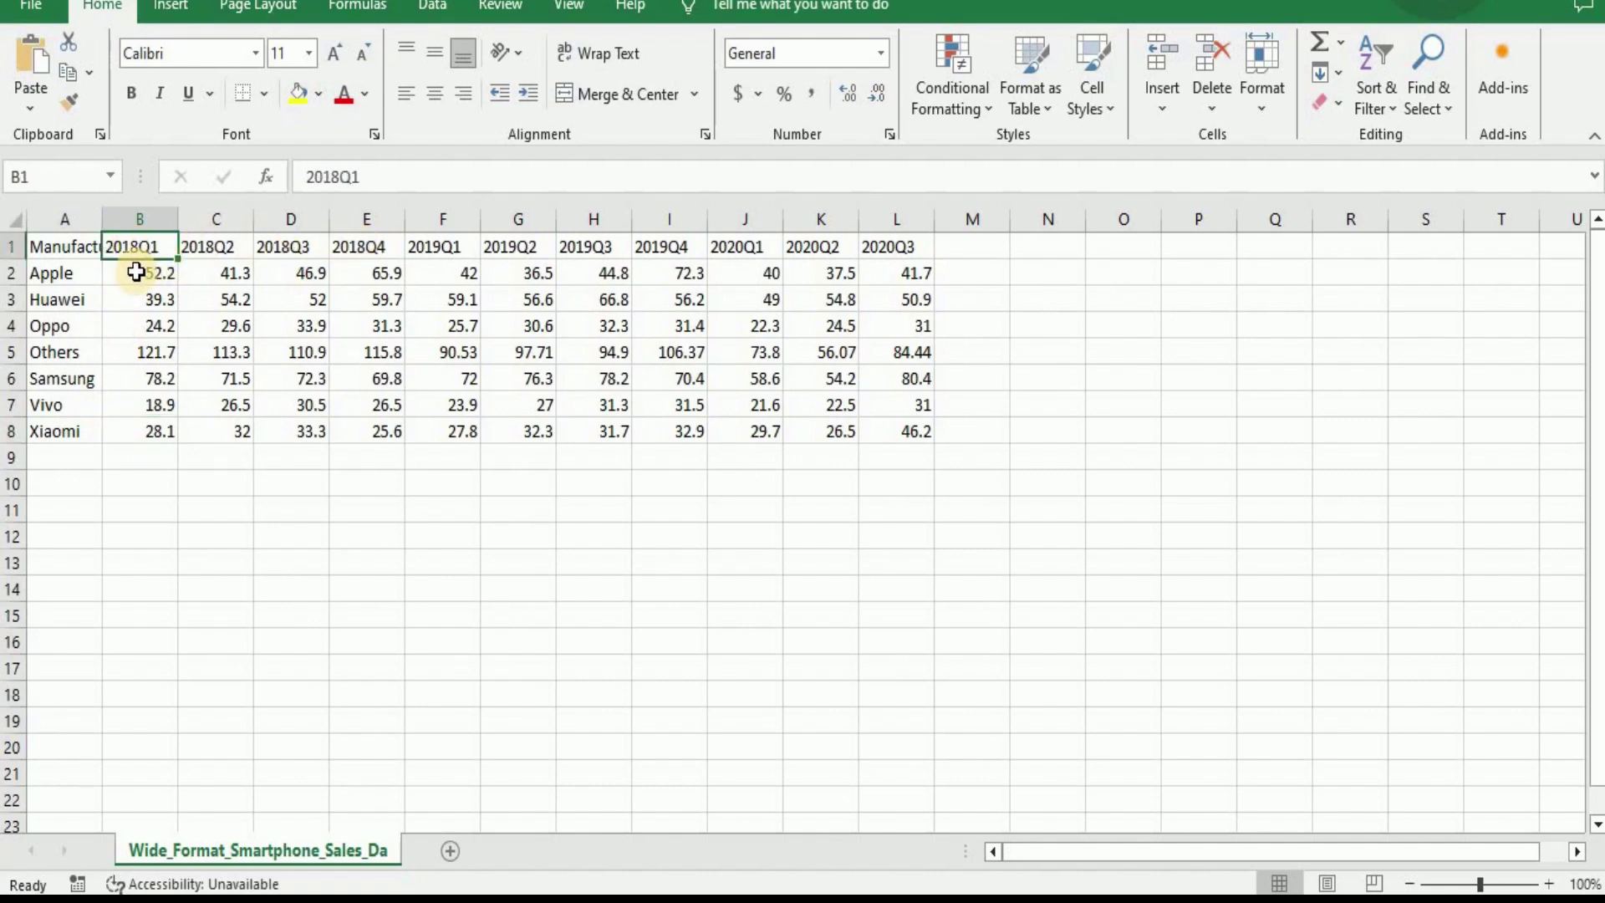
key("Down")
key("Down")
key("Right")
key("Right")
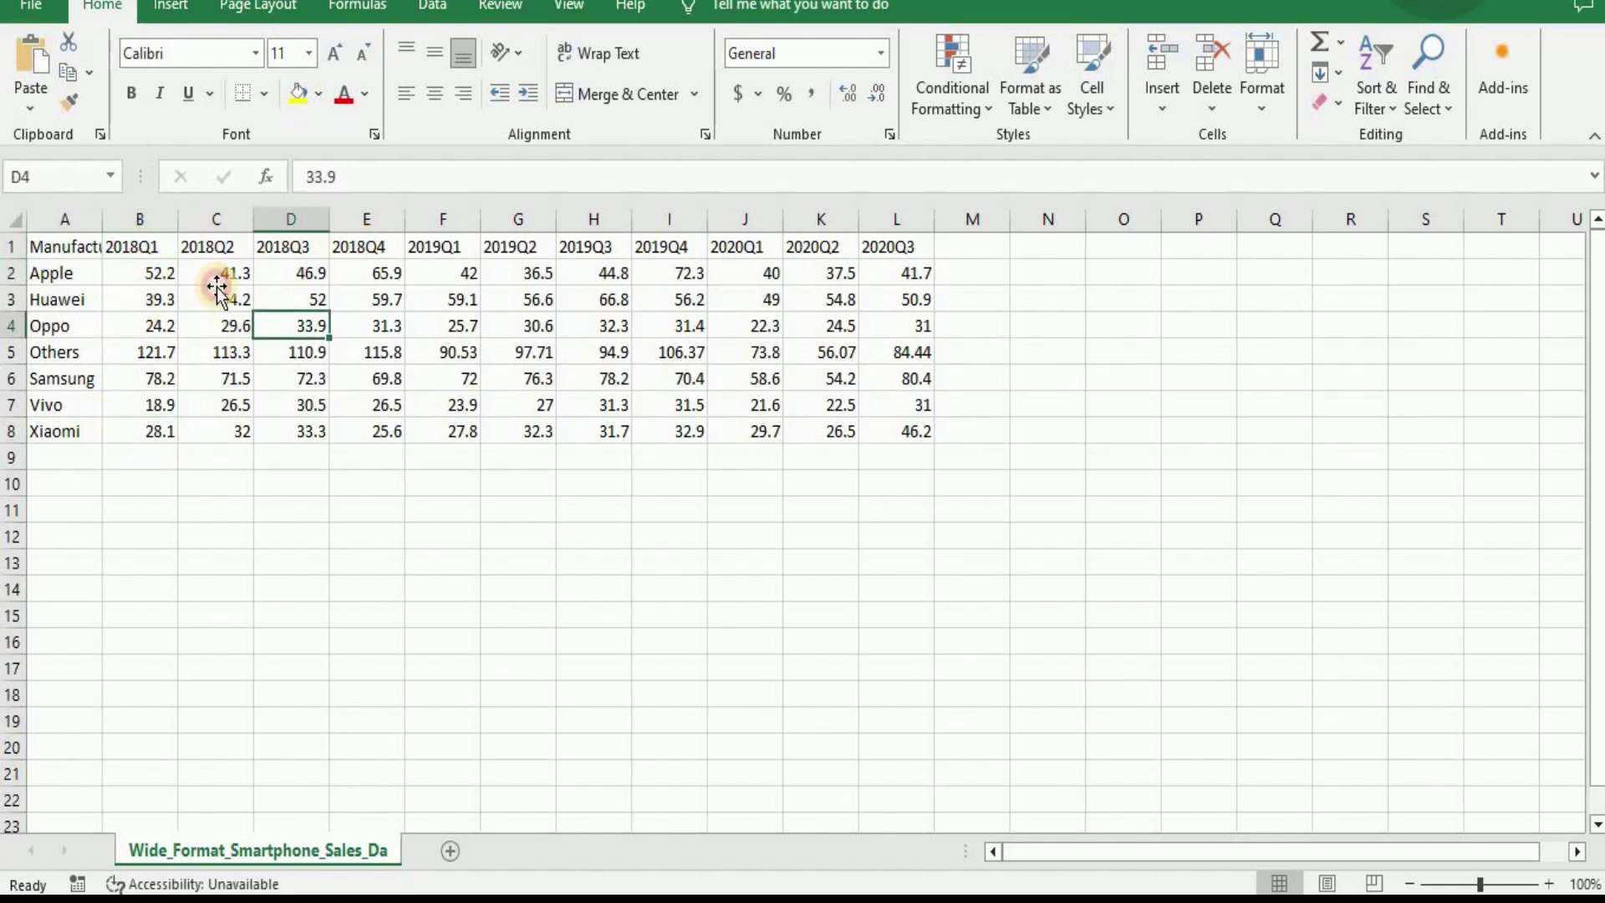
left_click(216, 289)
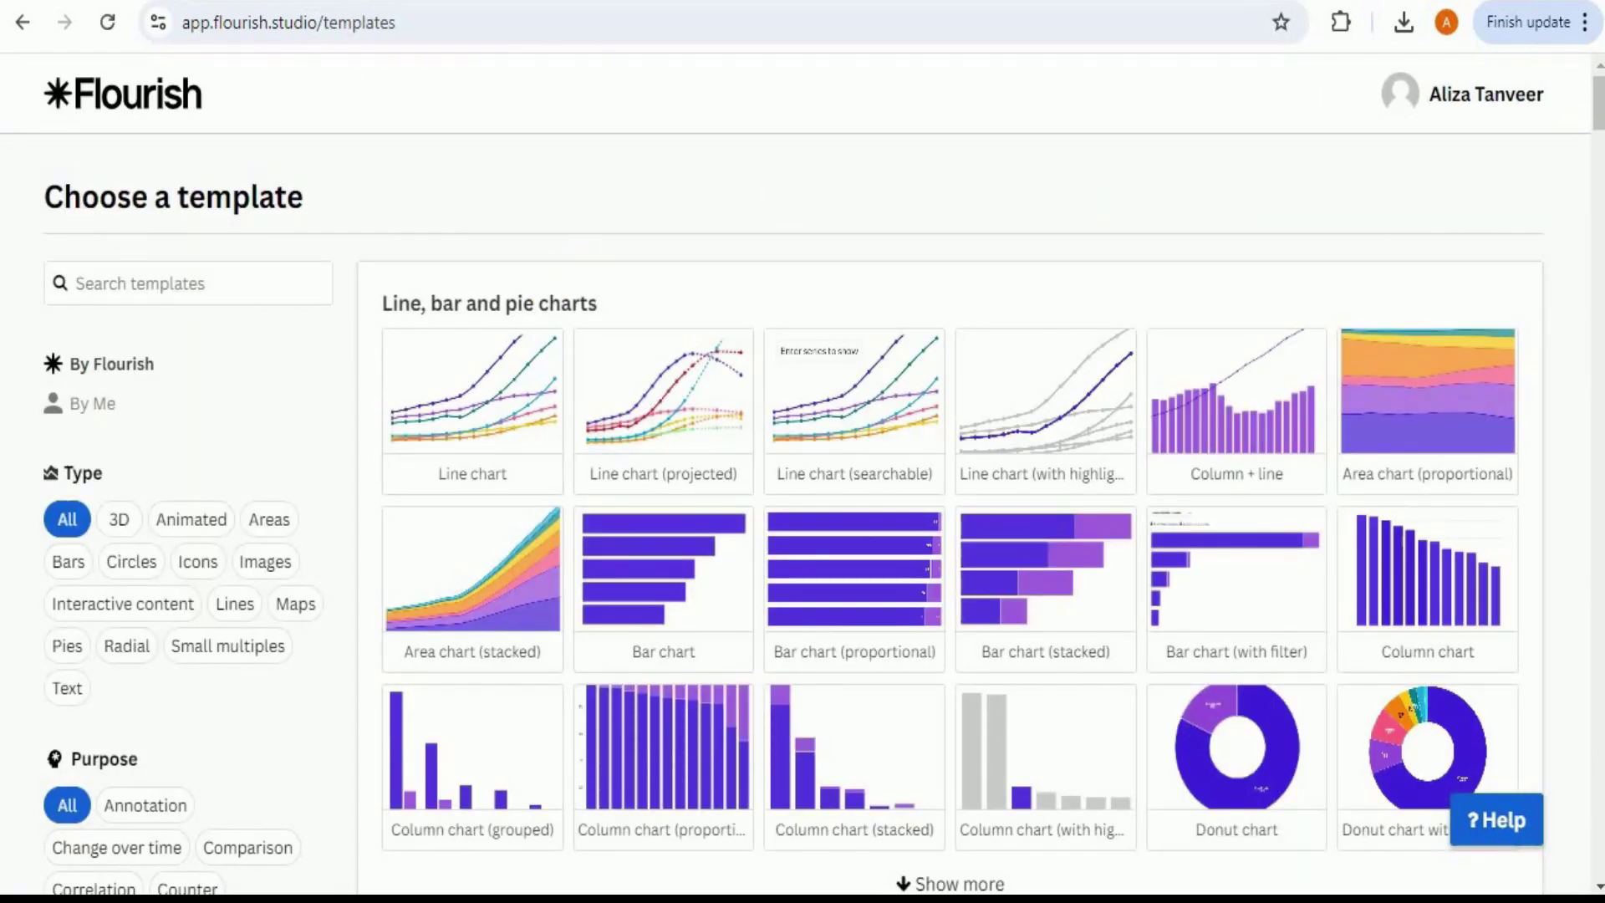
Create a new bar chart race from the template and open its sample data sheet
left_click_drag(1598, 122, 1598, 286)
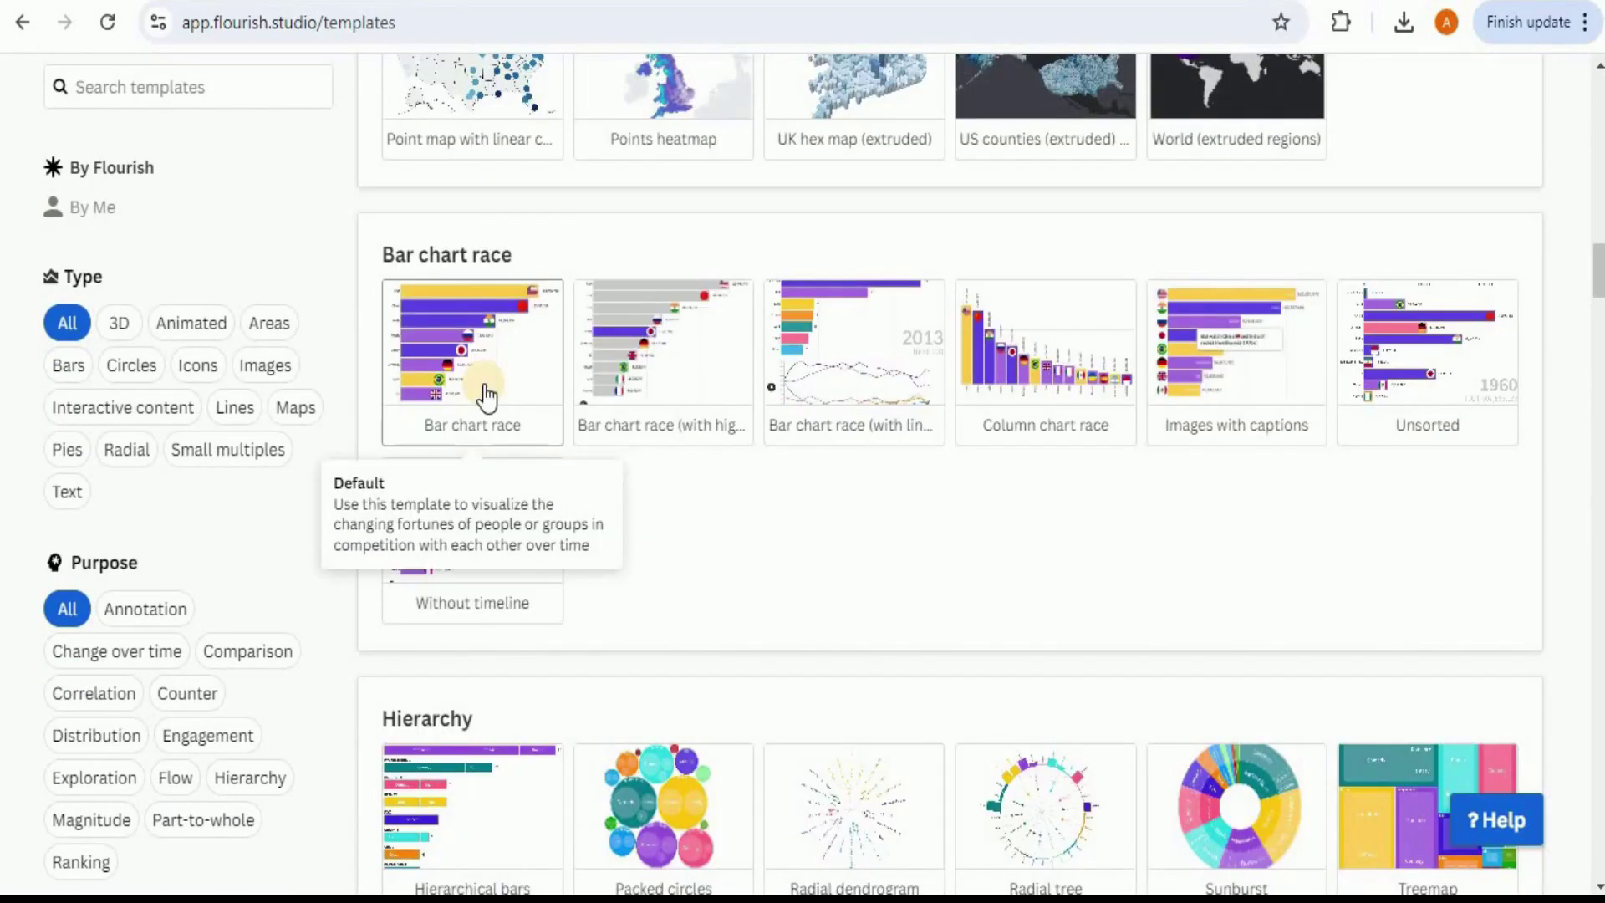
left_click(438, 347)
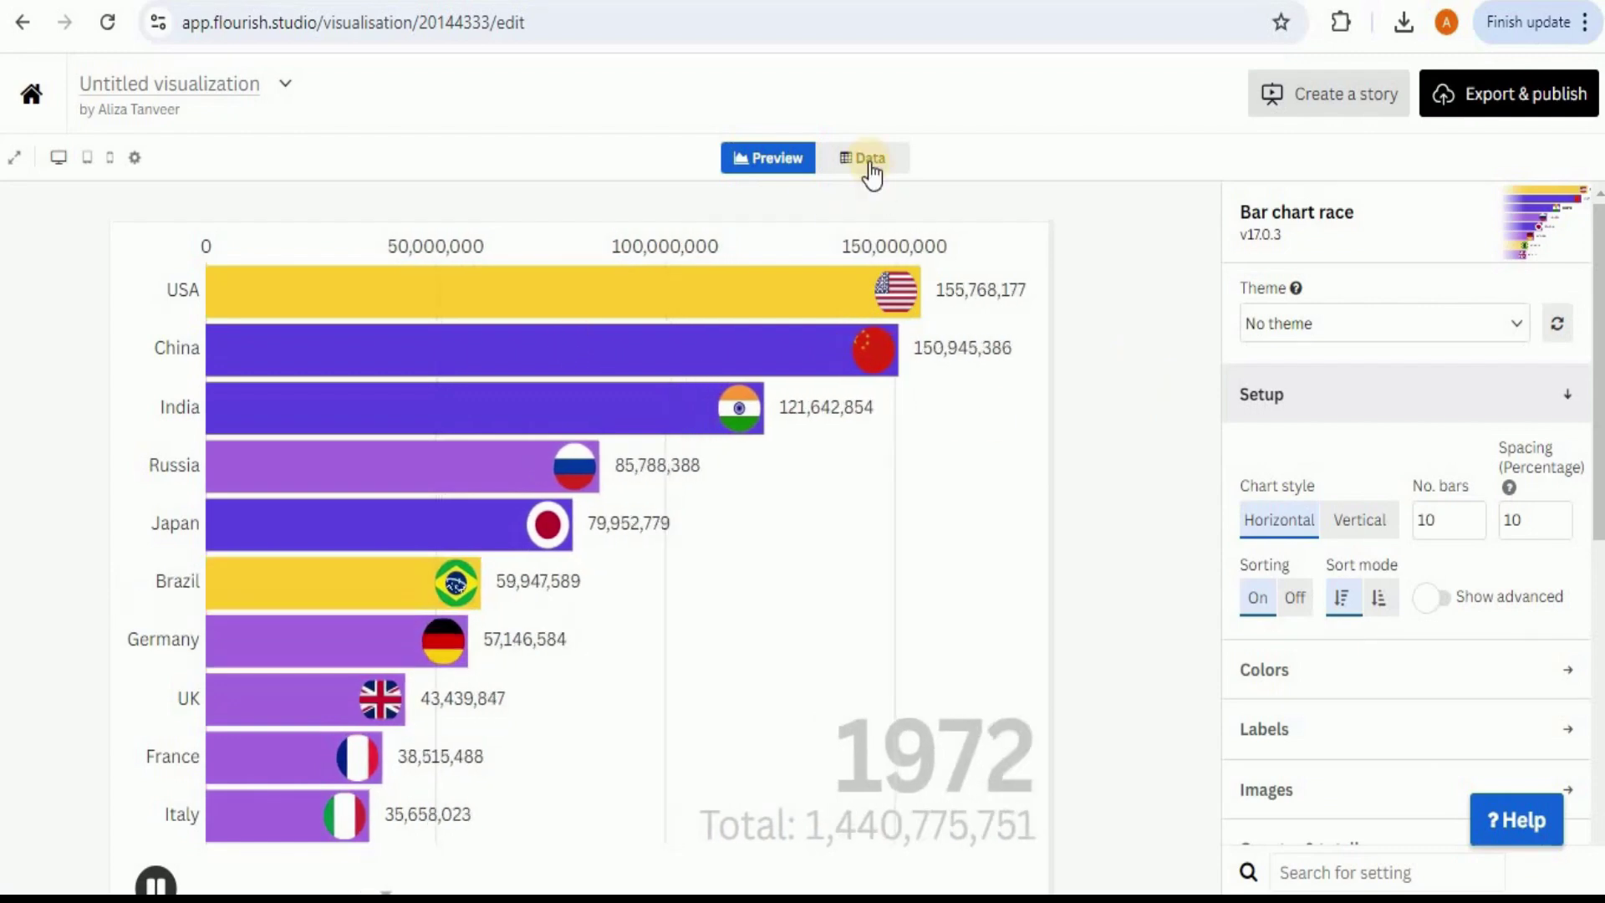
left_click(869, 168)
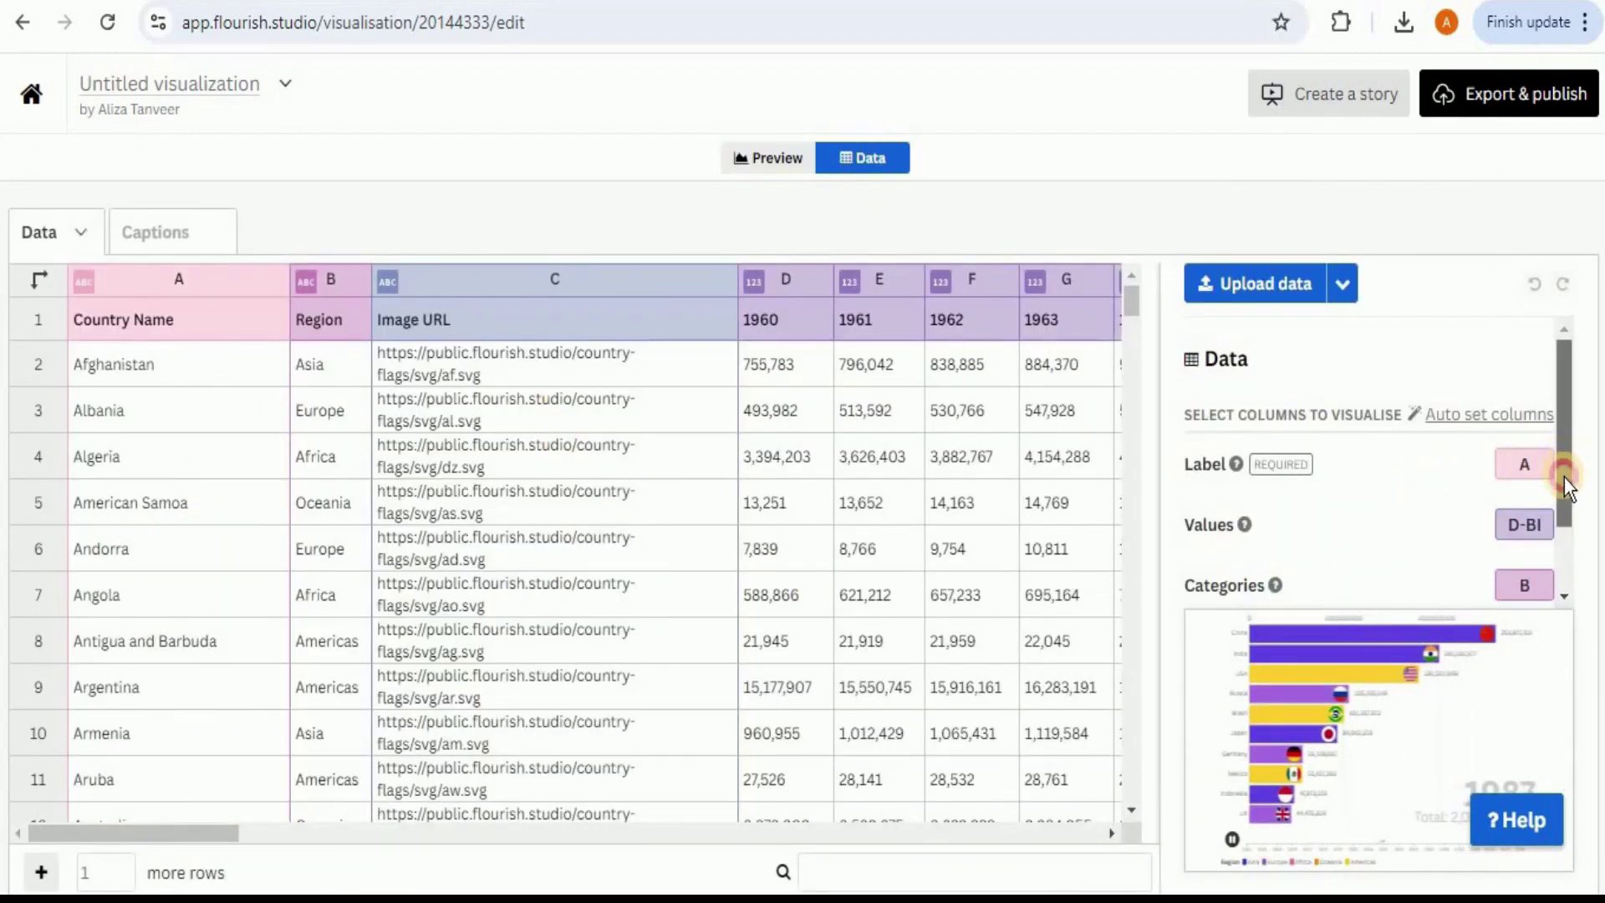
left_click_drag(1563, 479, 1566, 359)
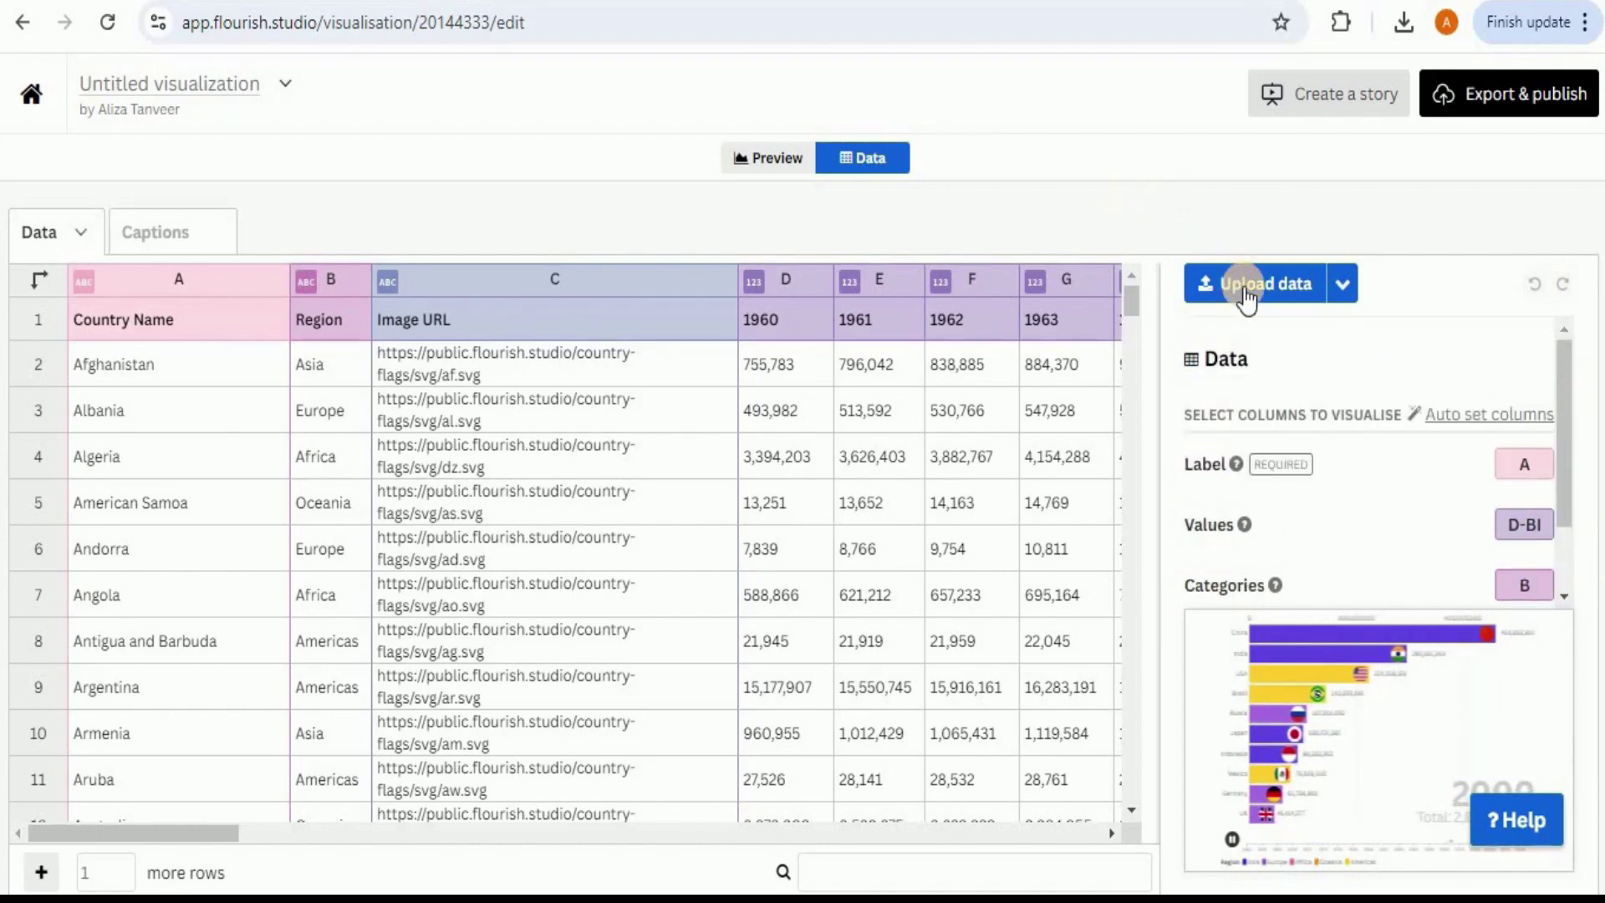
Import Wide_Format_Smartphone_Sales_Data in place of the sample data and preview the phone sales race
left_click(652, 410)
left_click(839, 659)
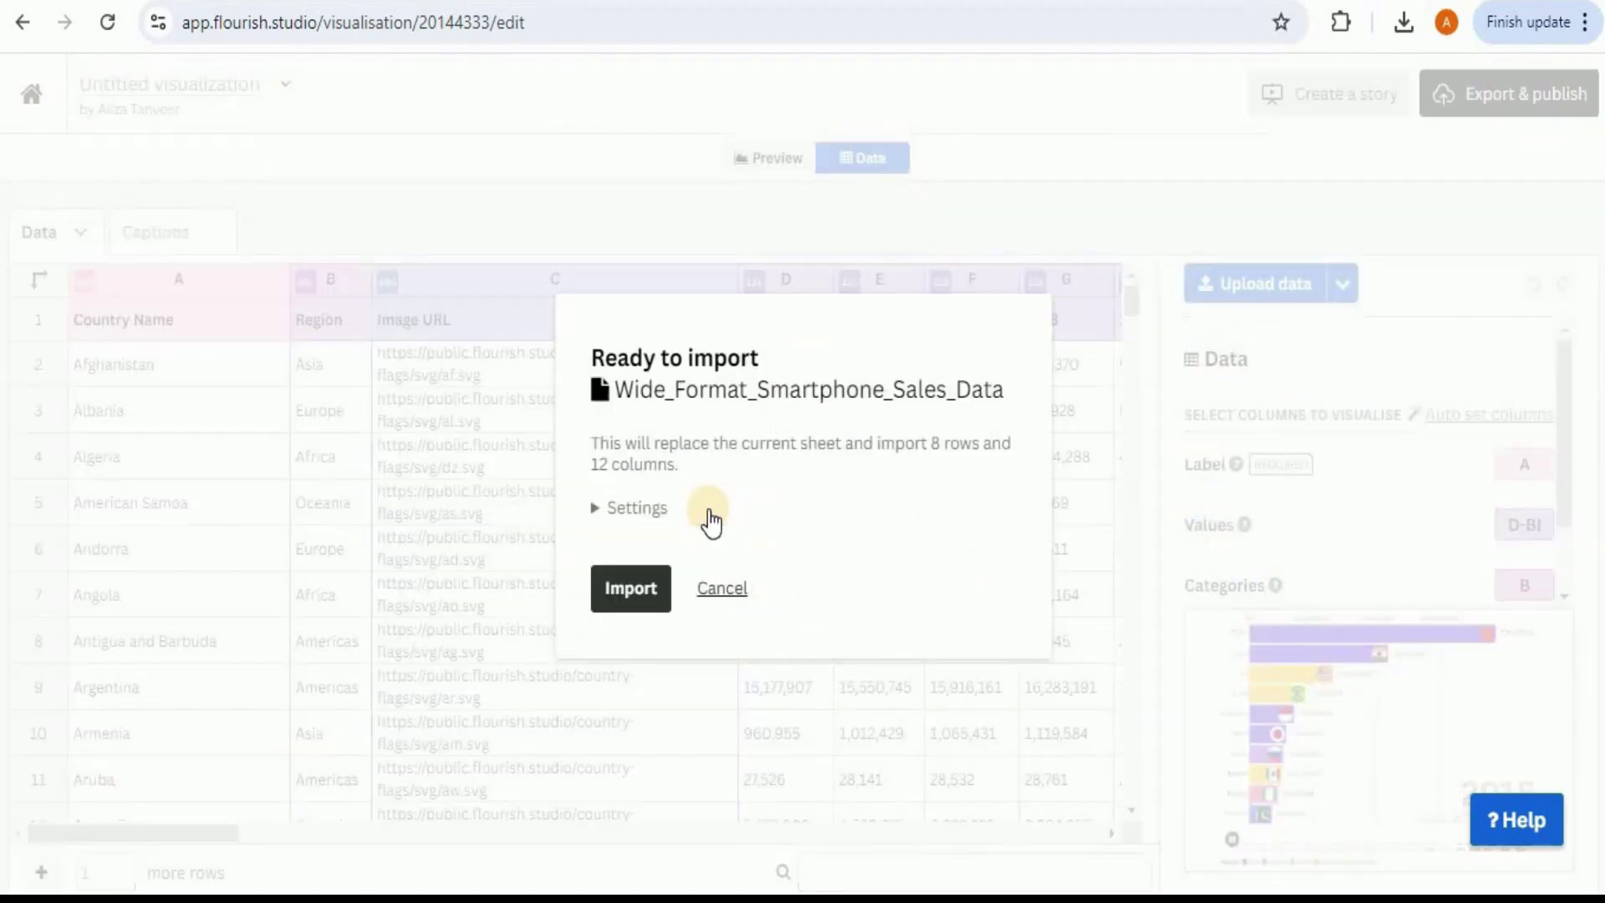
left_click(612, 581)
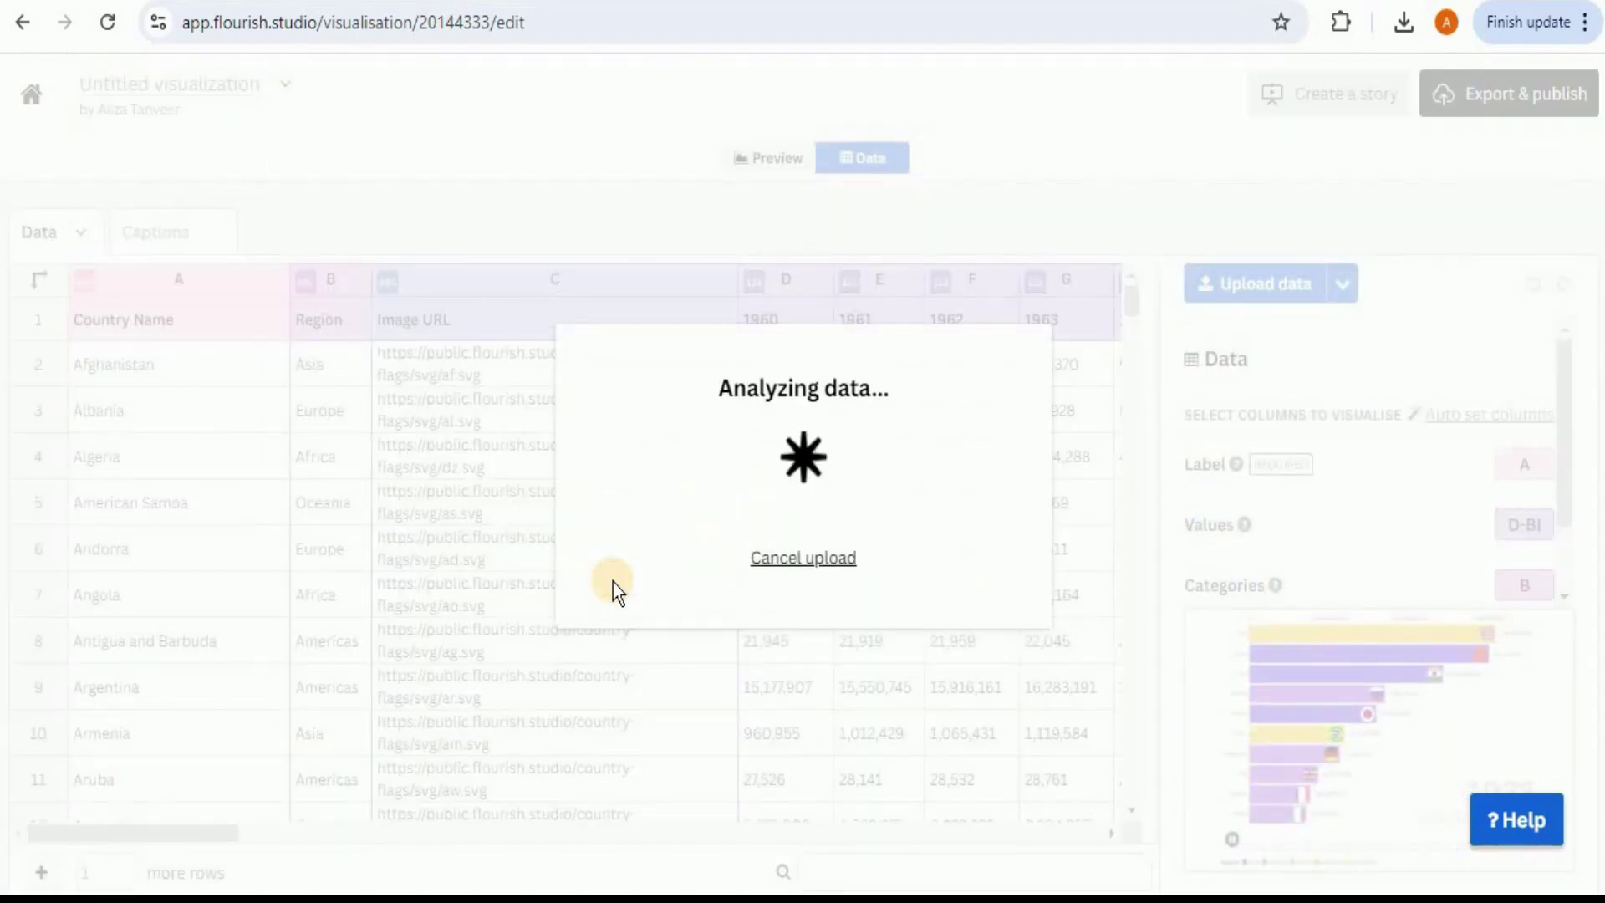
left_click(640, 518)
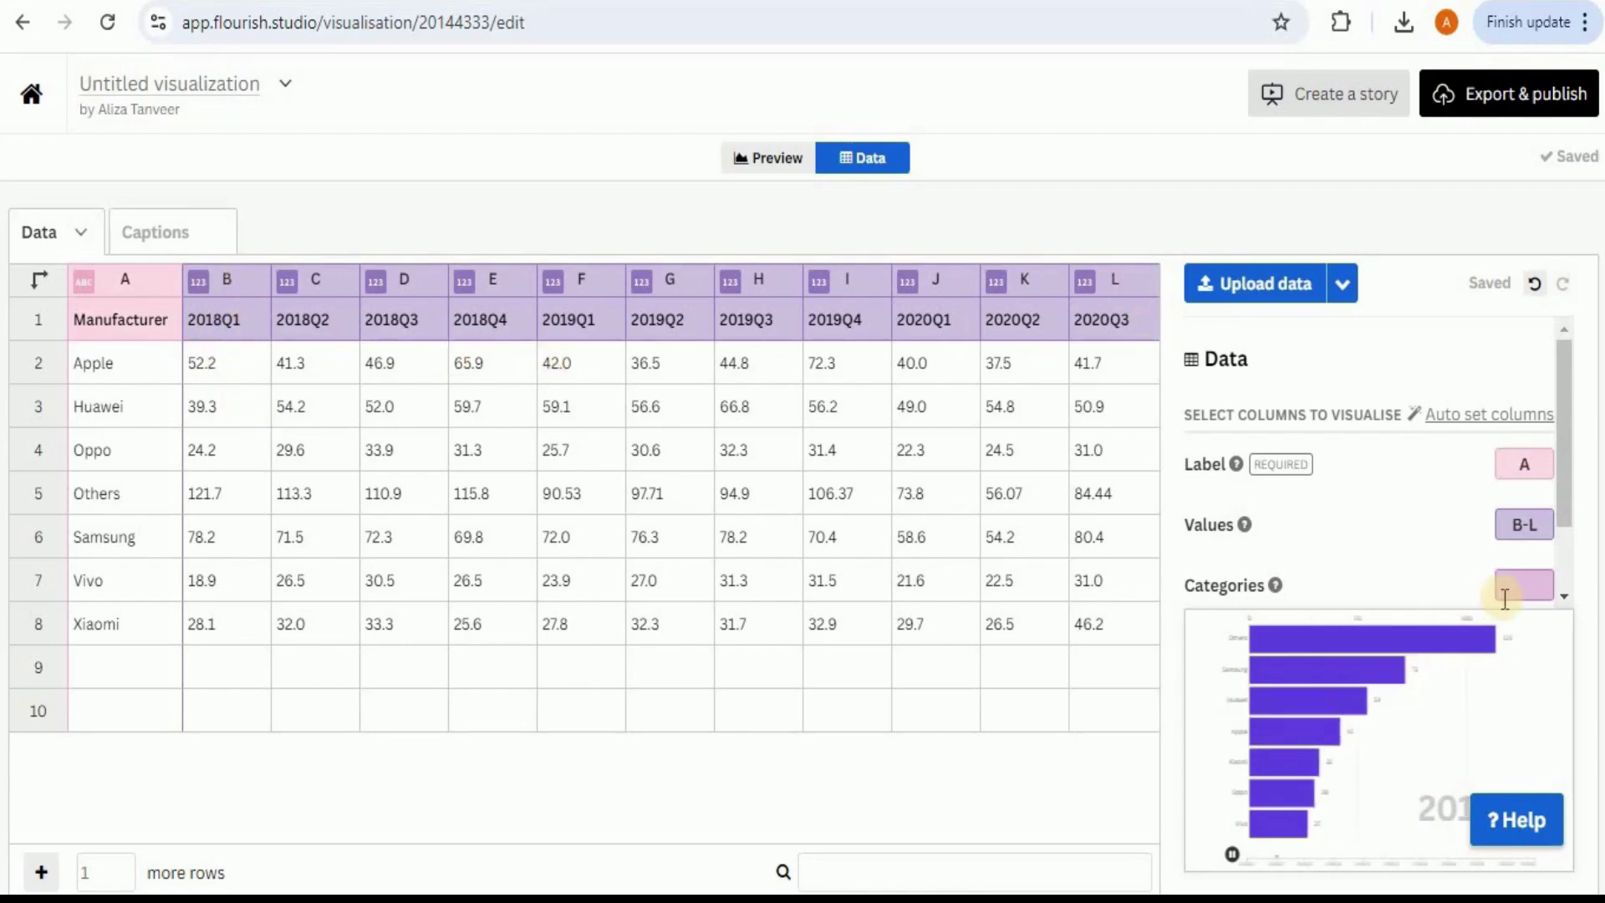
scroll(1568, 532, "down", 2)
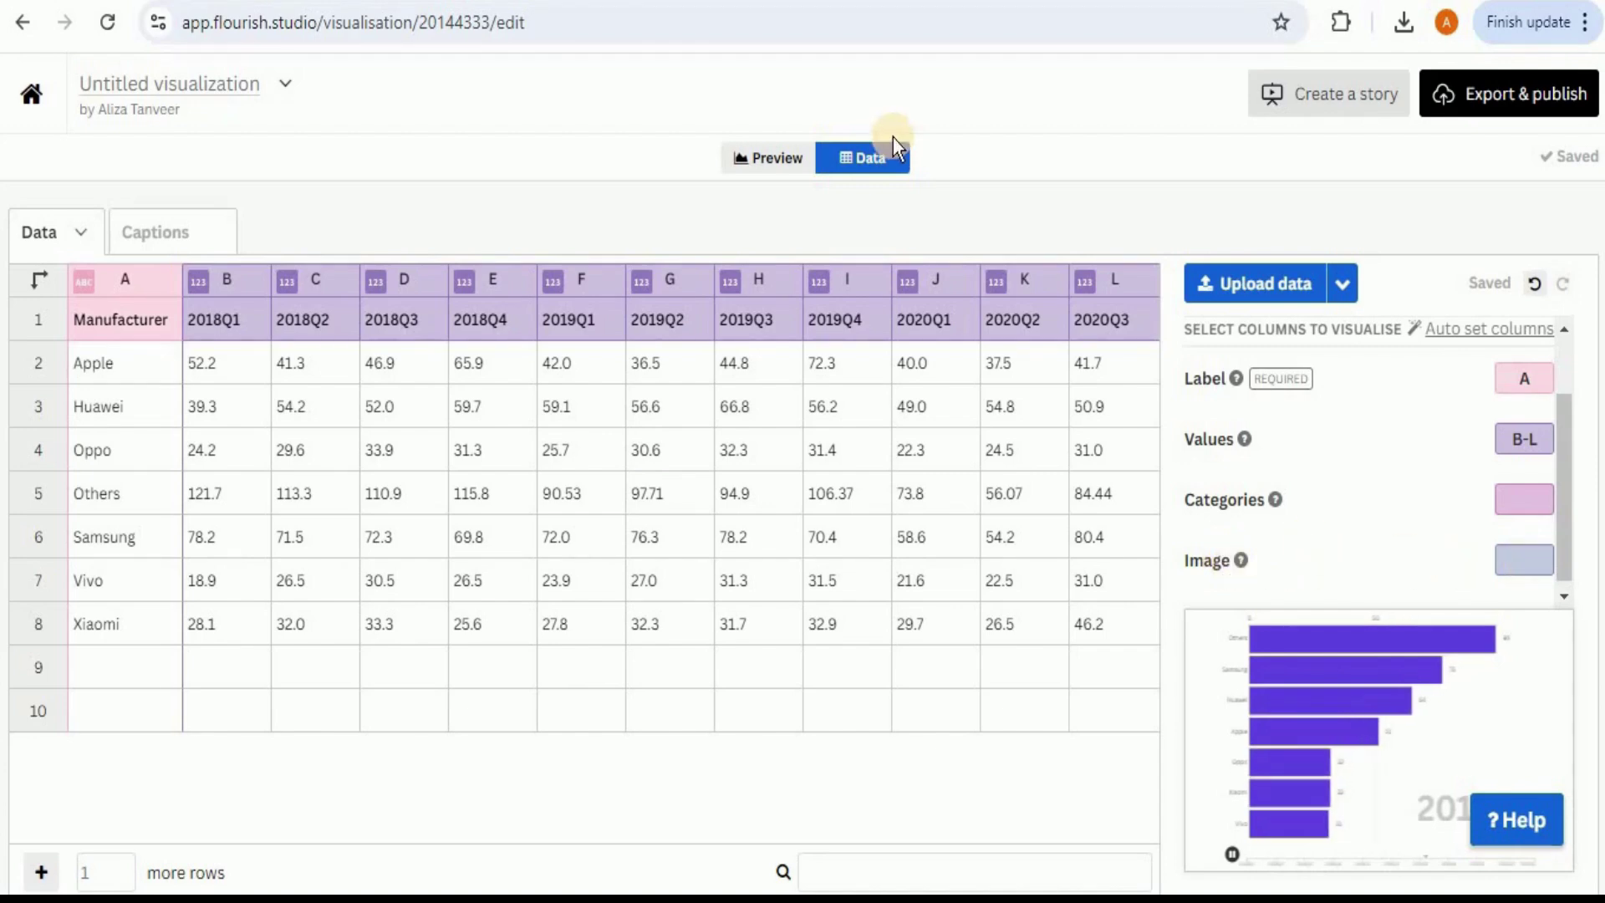
left_click(778, 158)
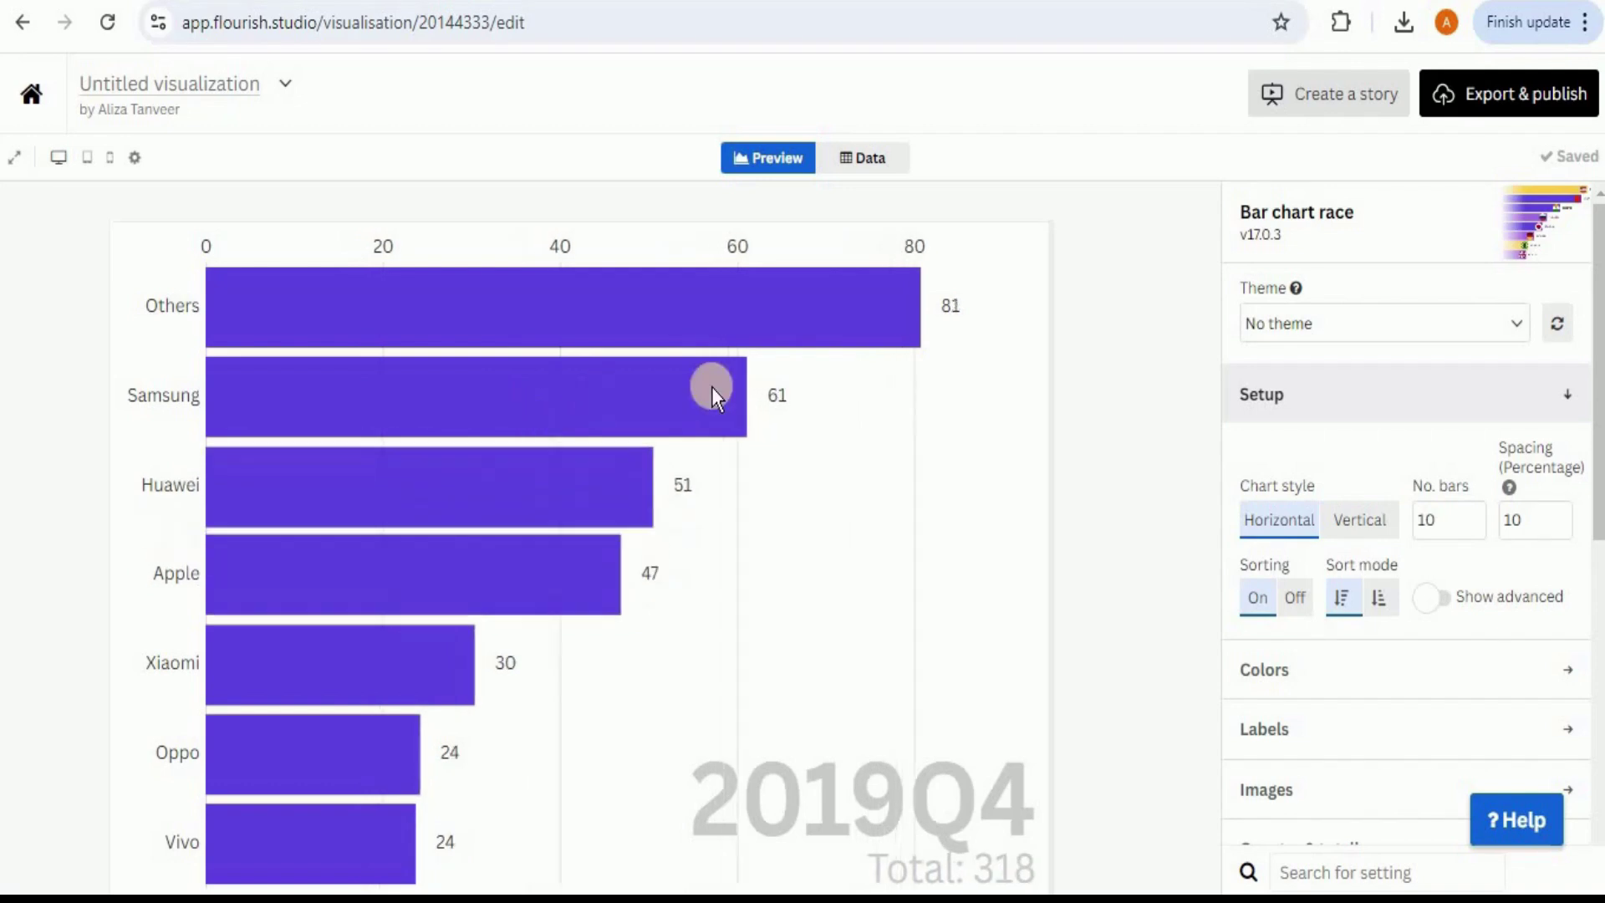
Insert an empty column M to the right of column L and set it as the Image column
left_click(868, 159)
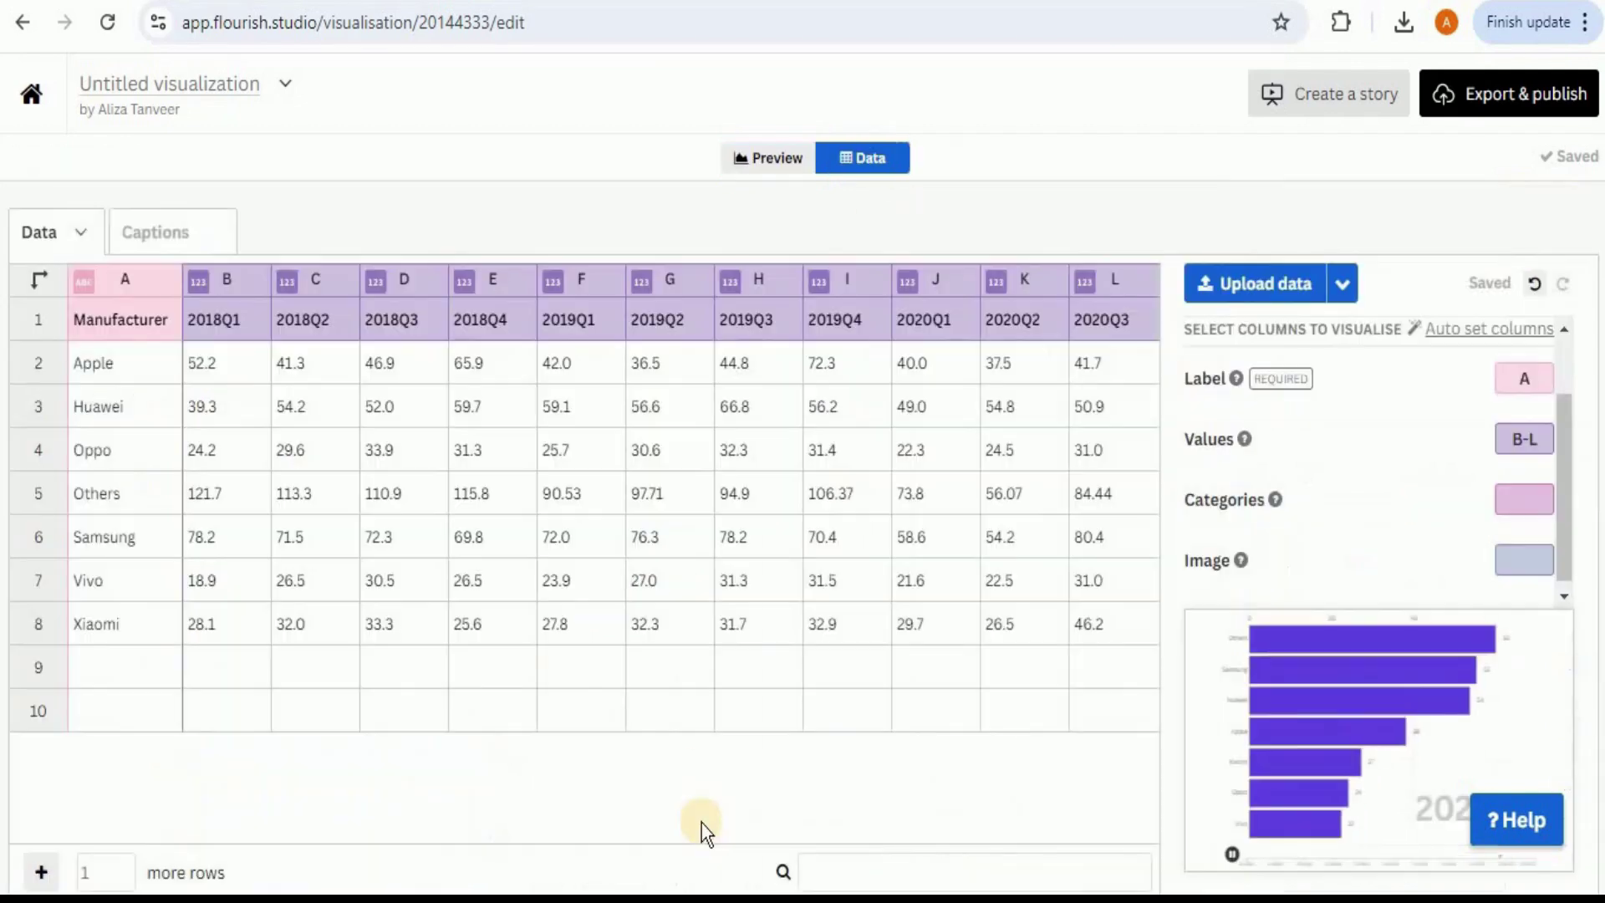
left_click(1091, 448)
right_click(1091, 448)
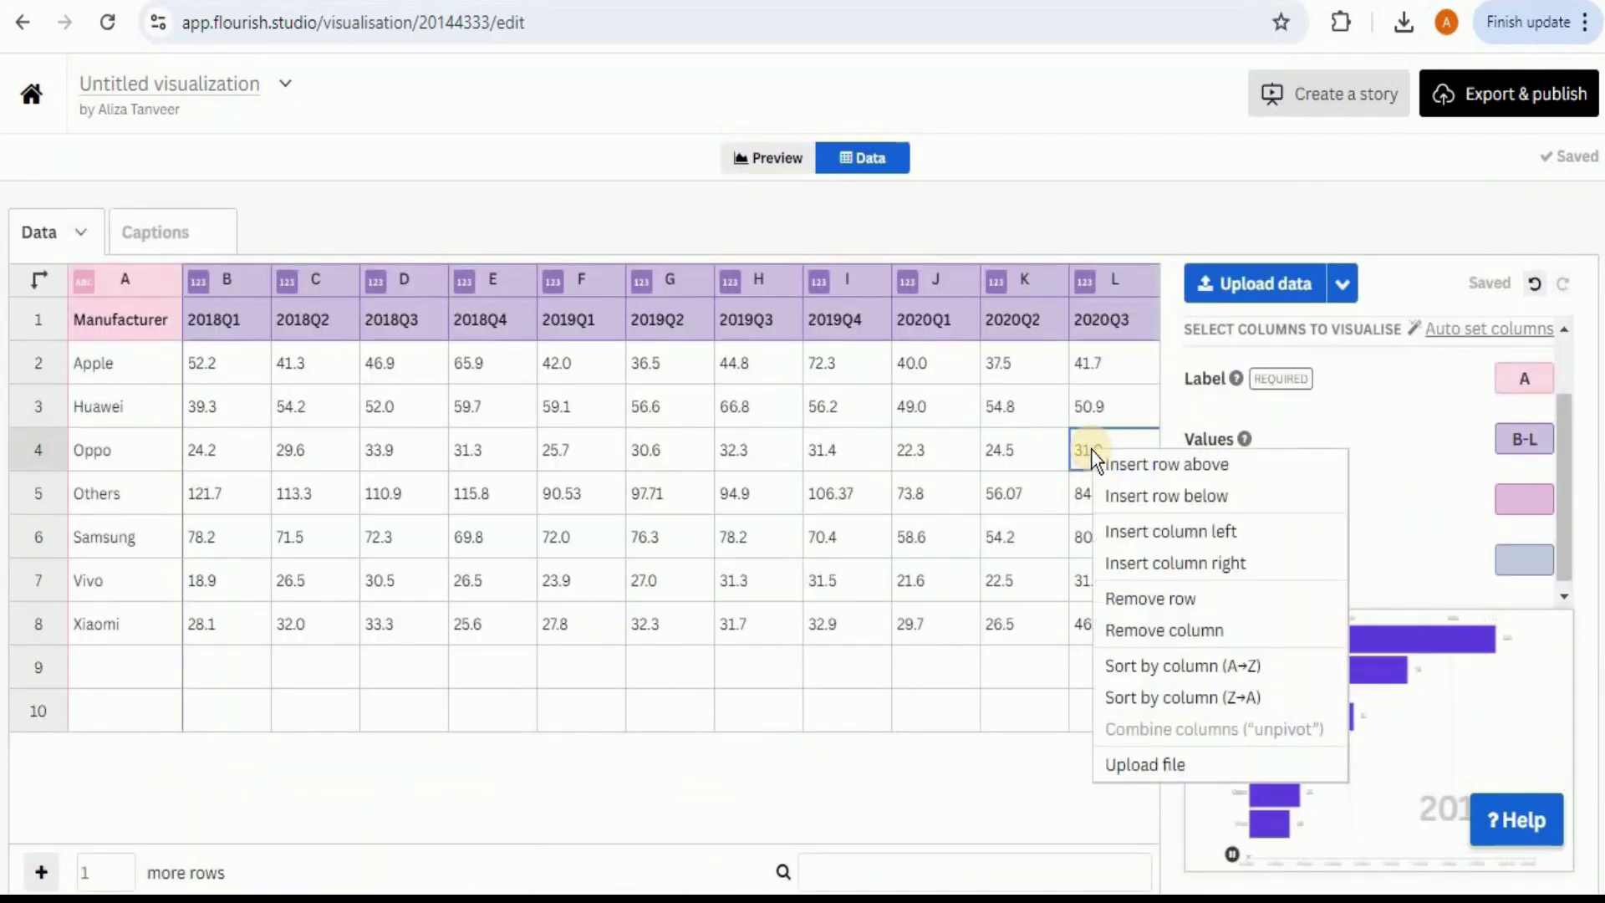
left_click(1182, 559)
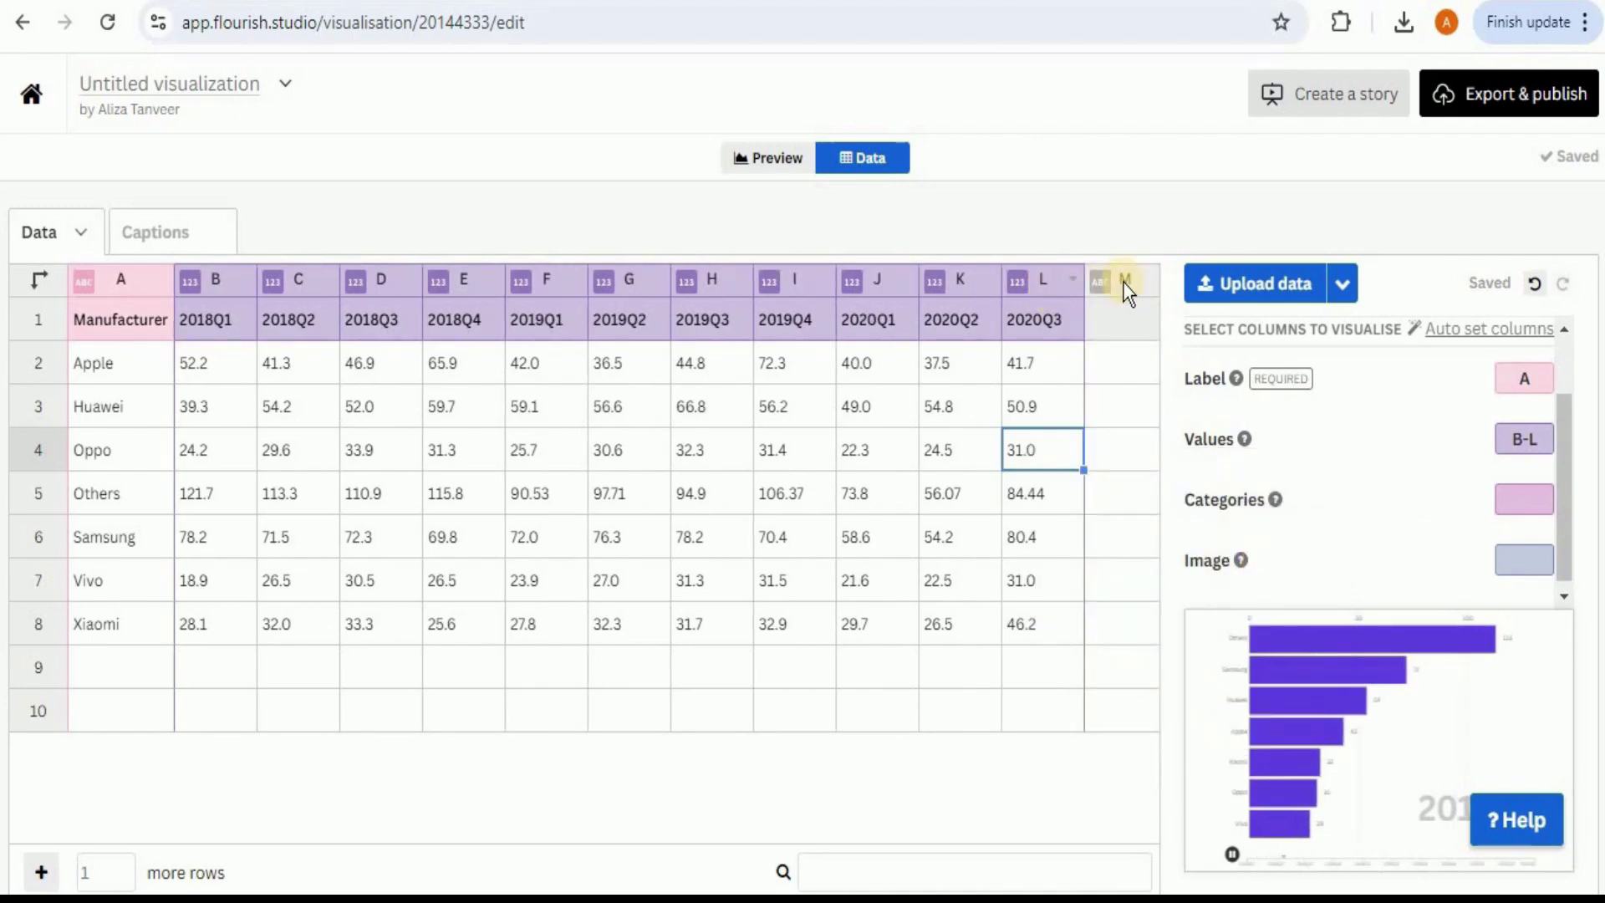
left_click(1526, 561)
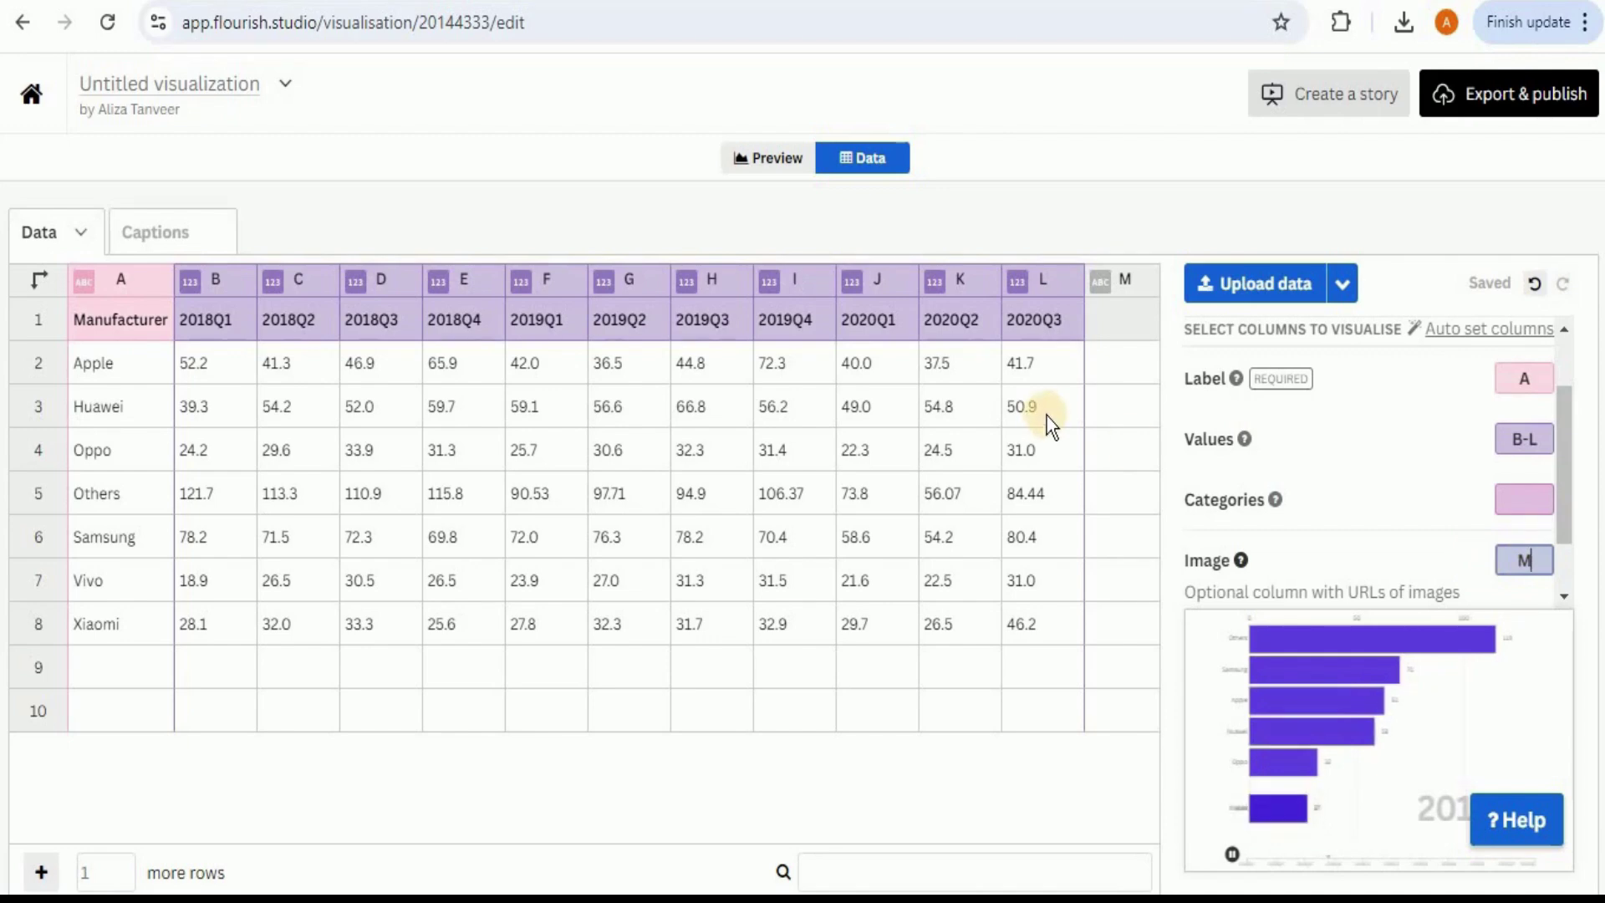
Paste the manufacturer logo URLs into column M from M2 and preview the logos on the bars
left_click(1101, 374)
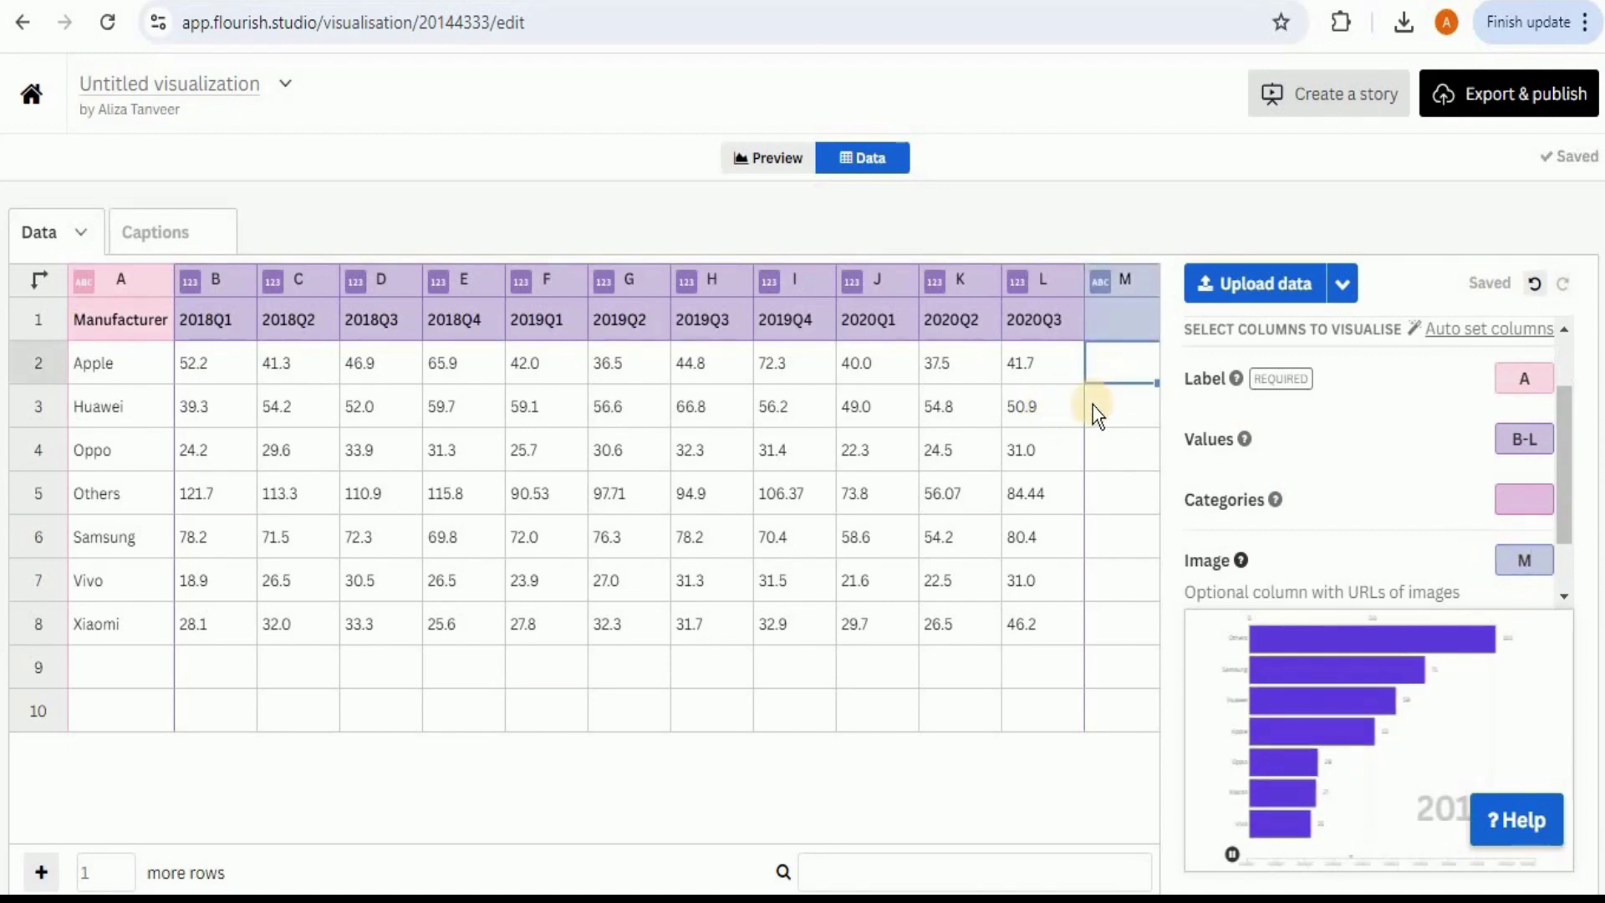
left_click(1101, 625)
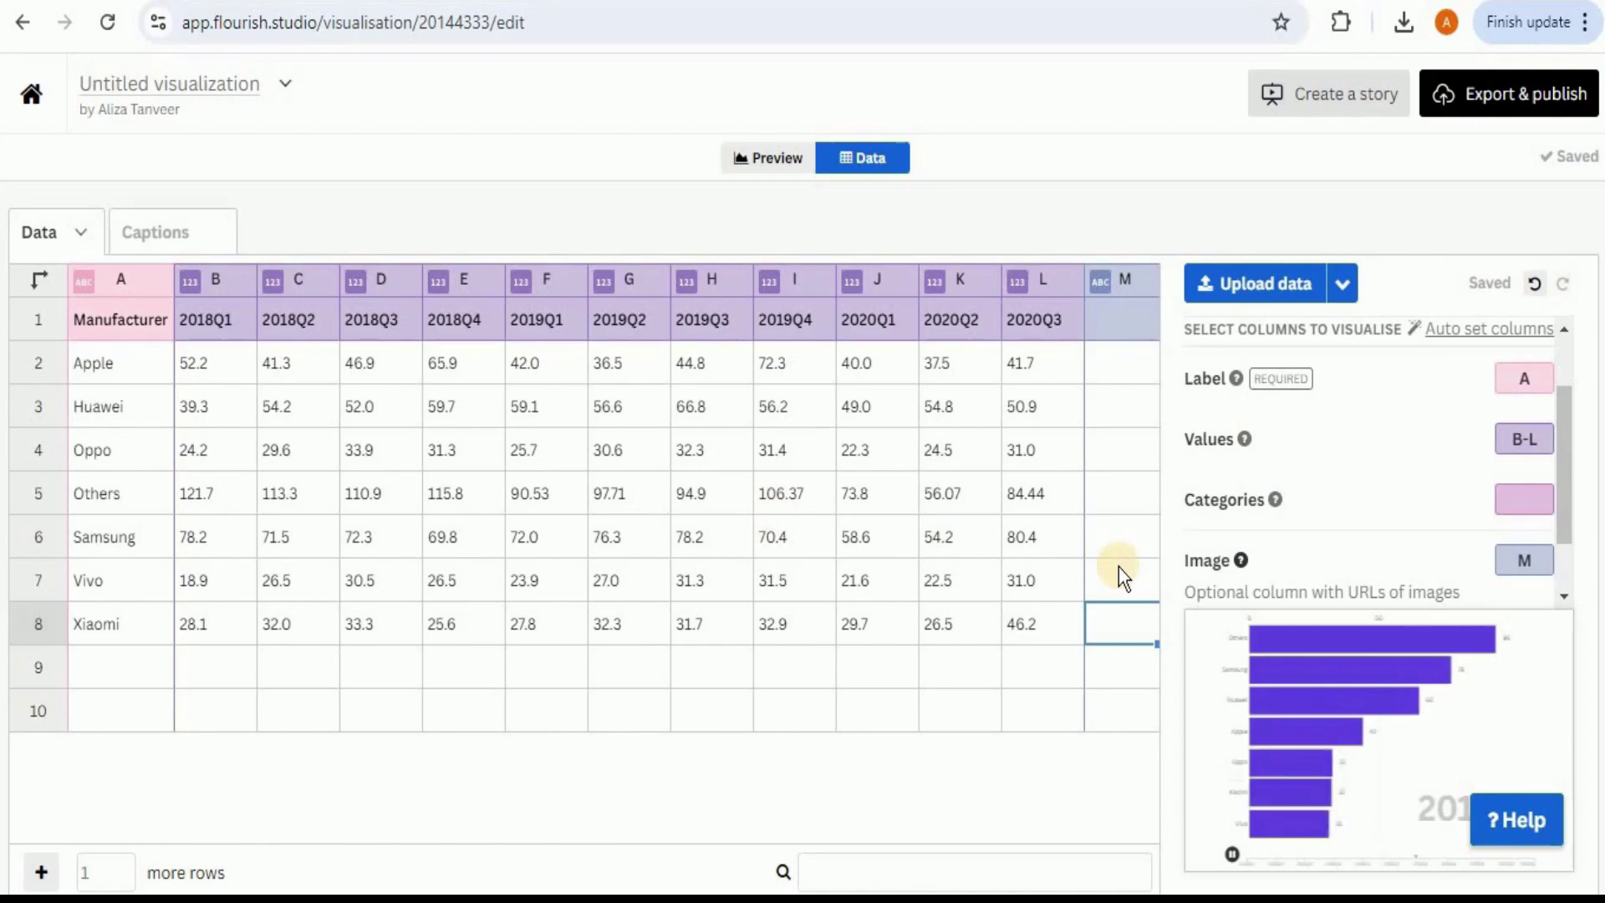
left_click(1116, 378)
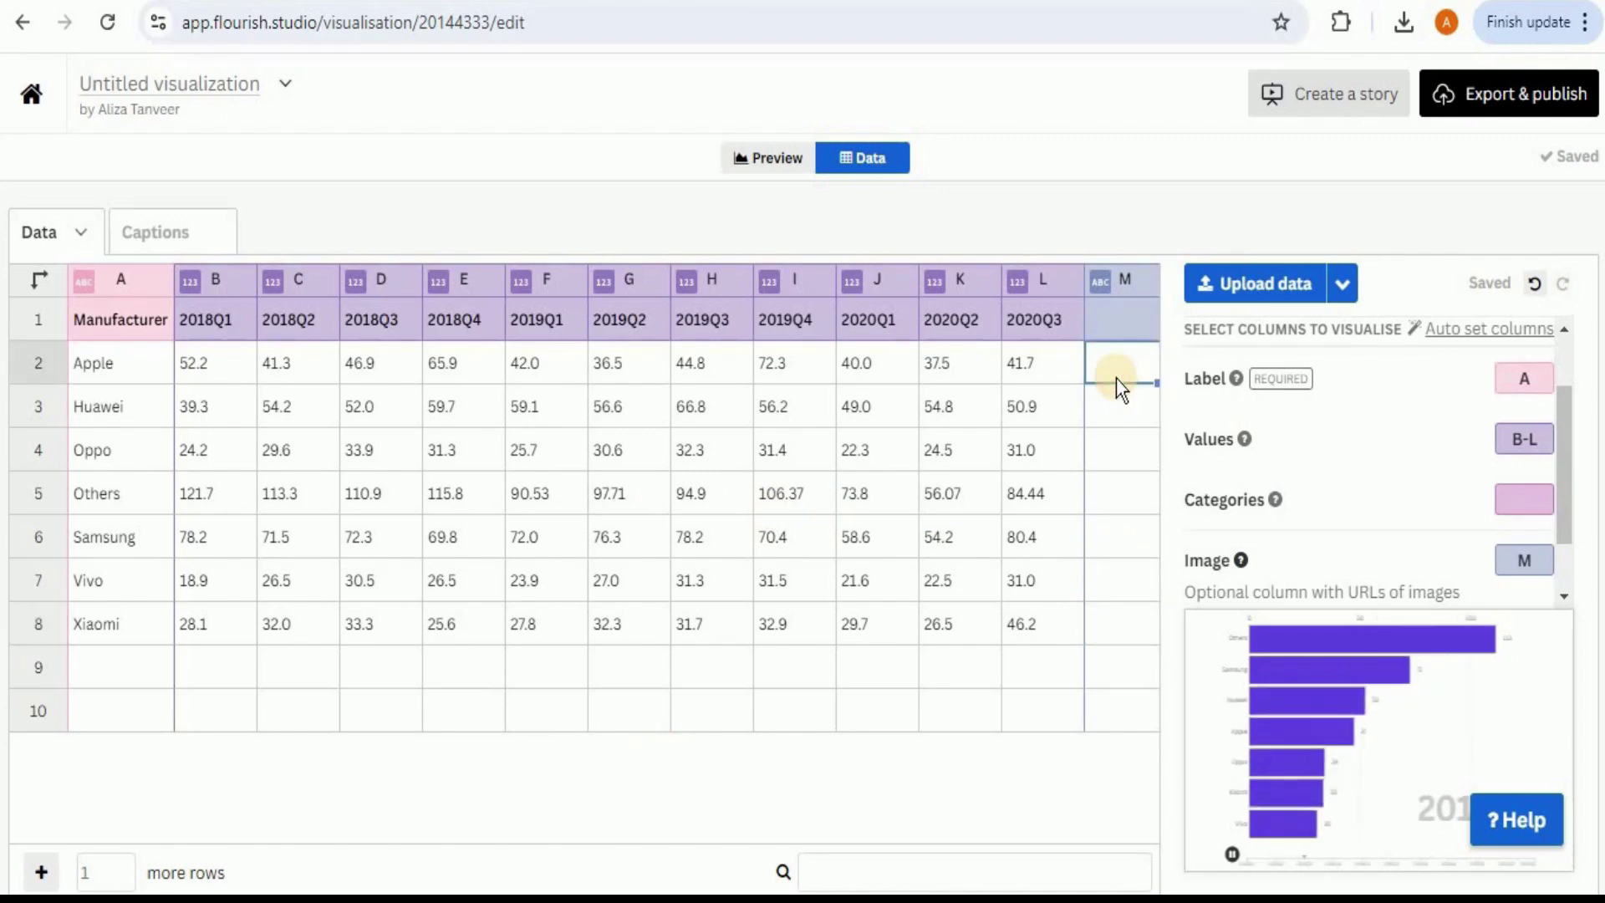
key("ctrl+v")
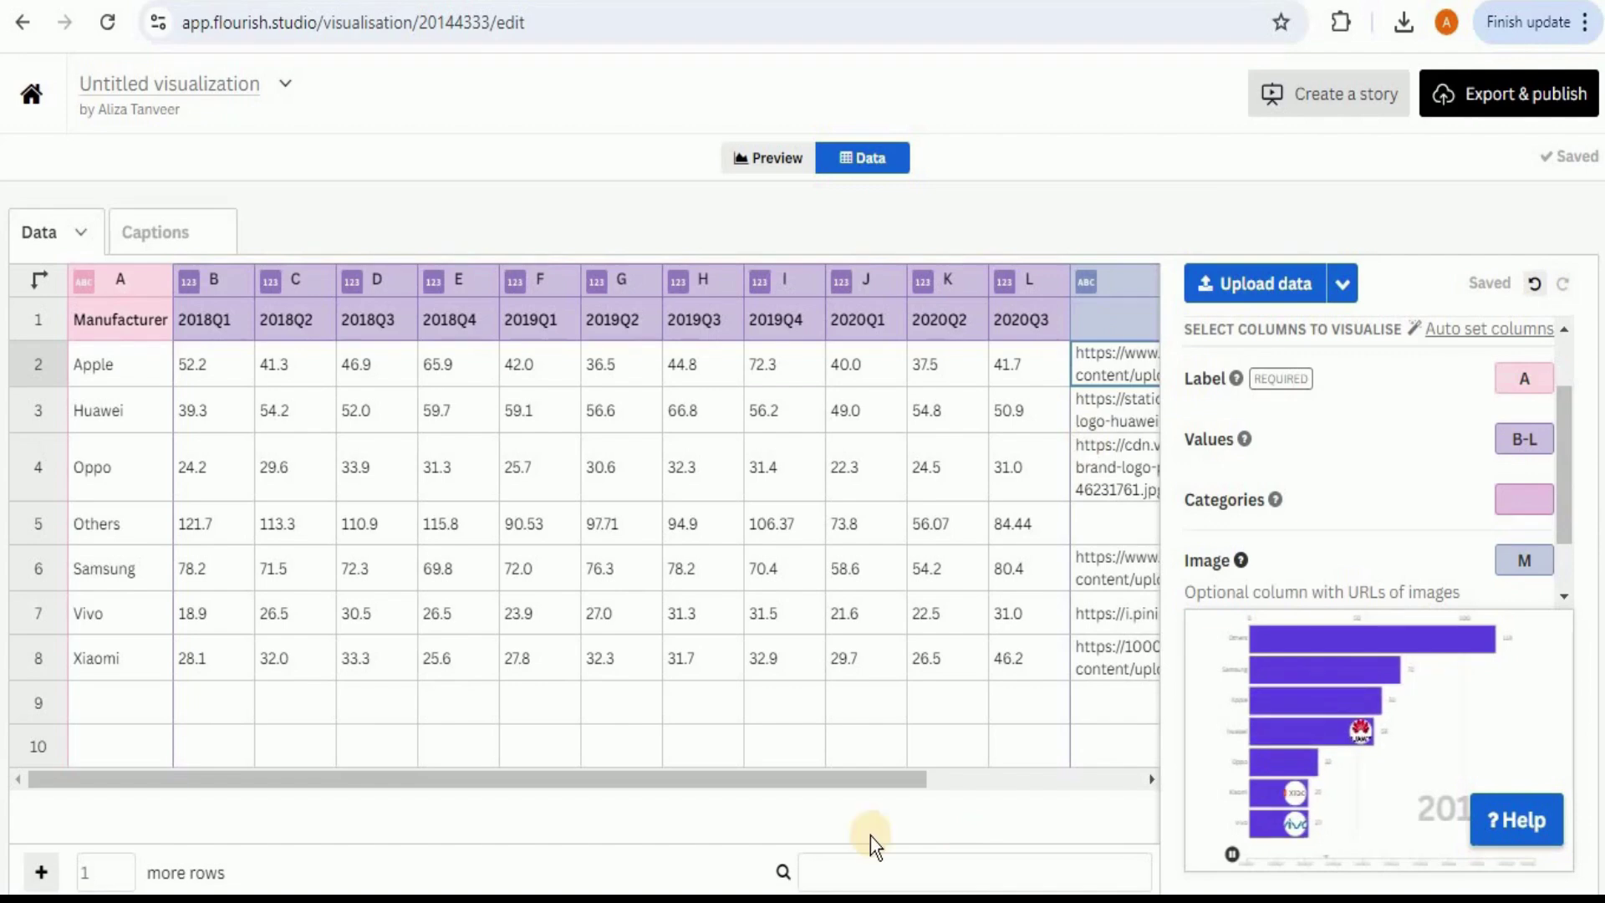
left_click(779, 166)
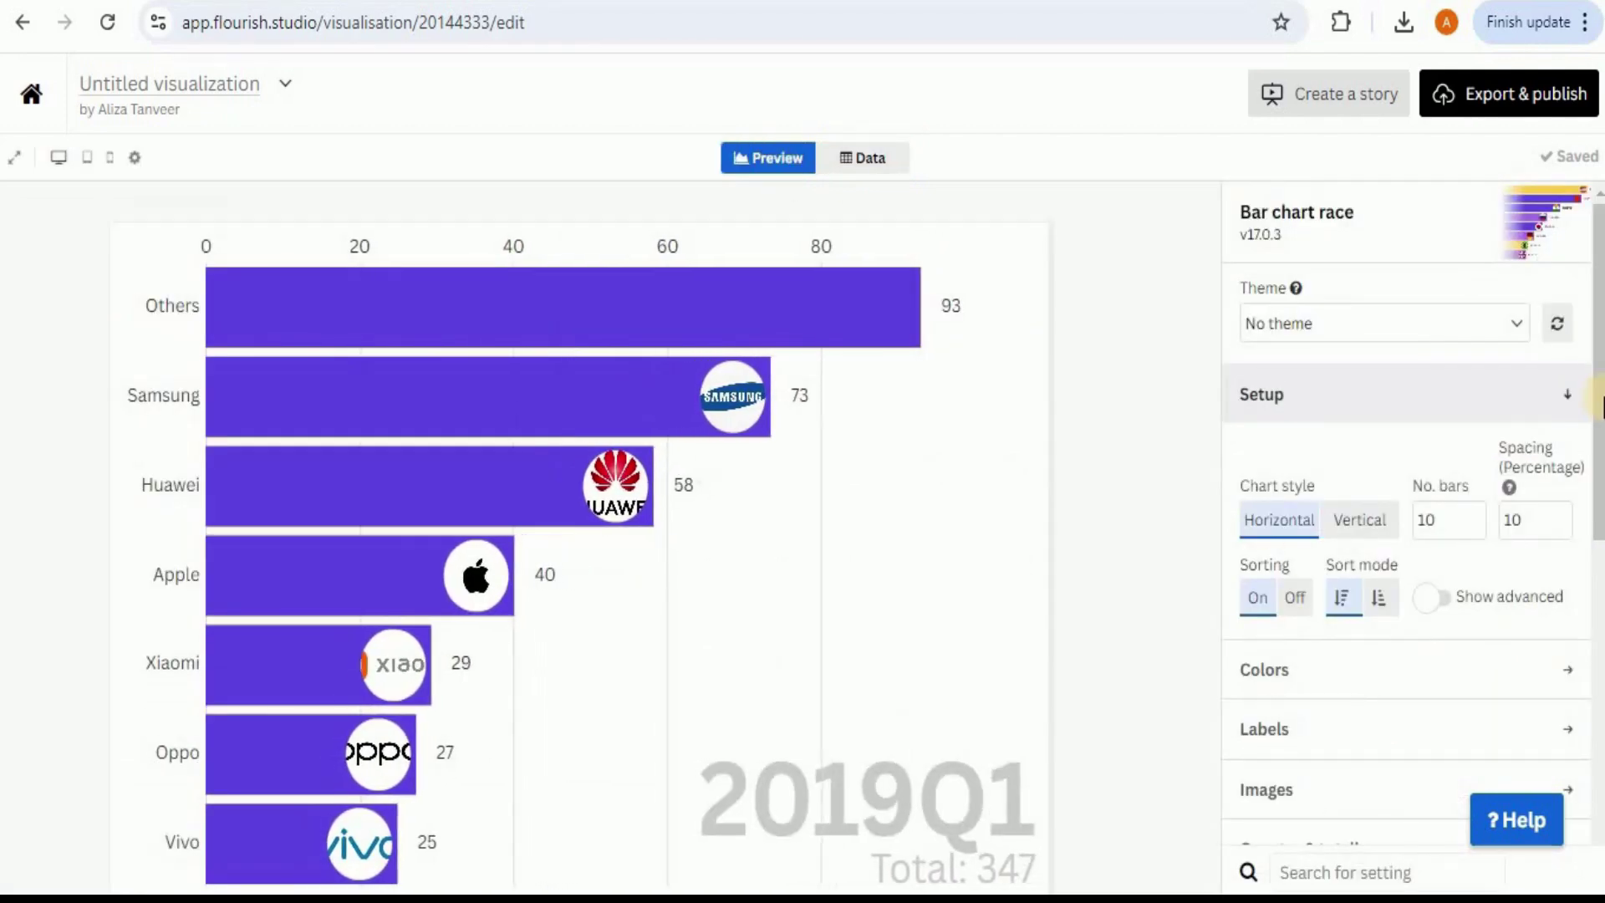
scroll(1405, 535, "down", 1)
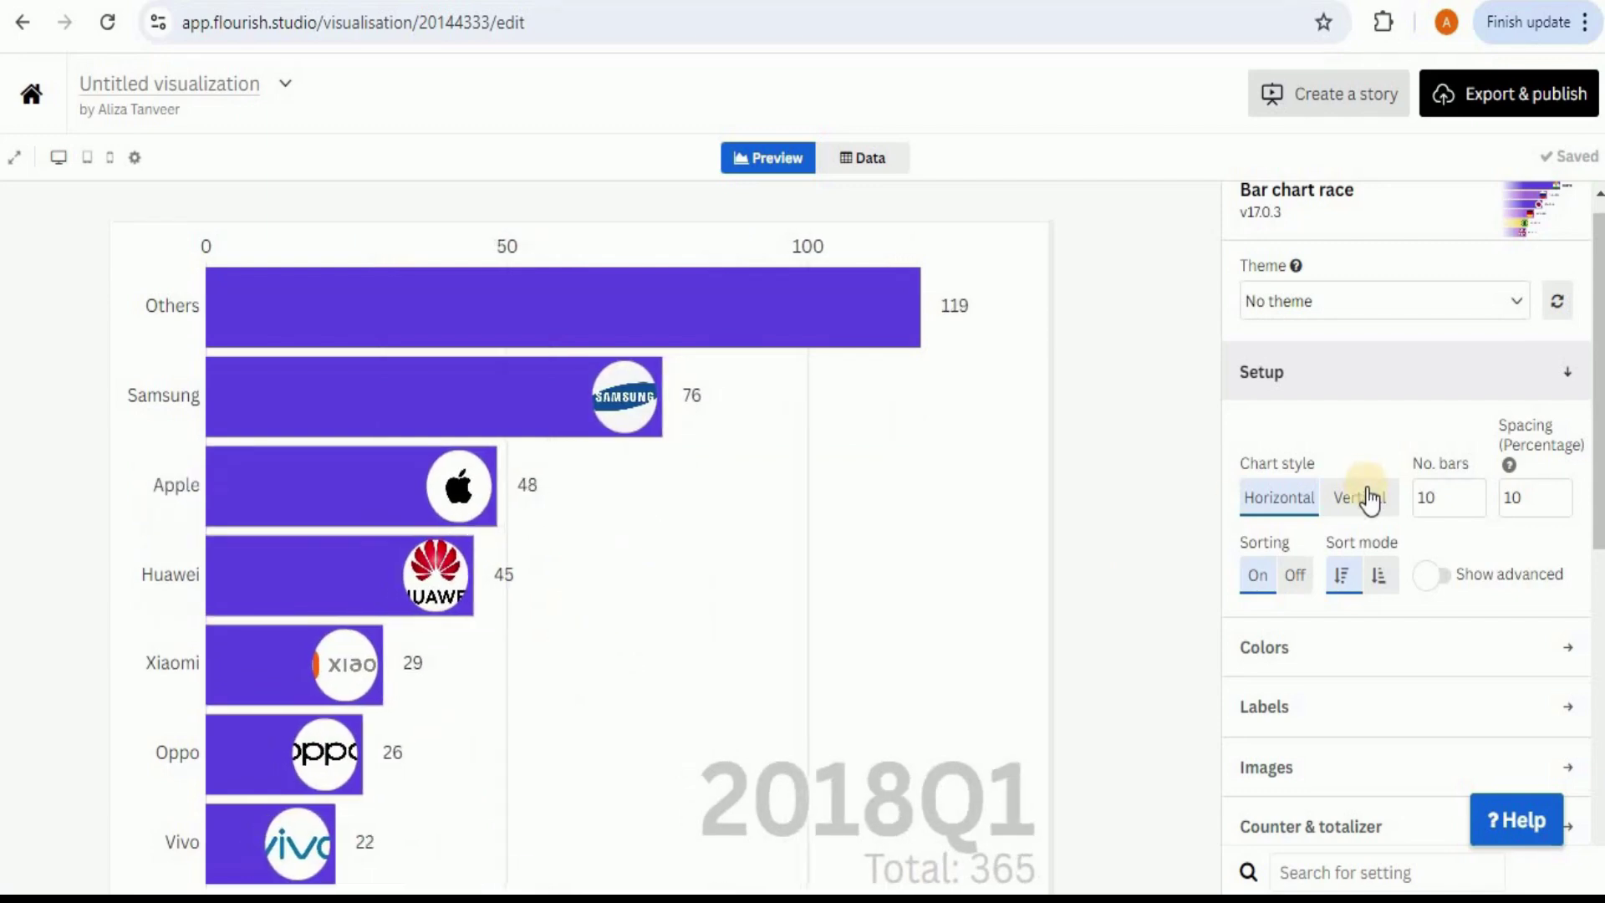
left_click(1363, 499)
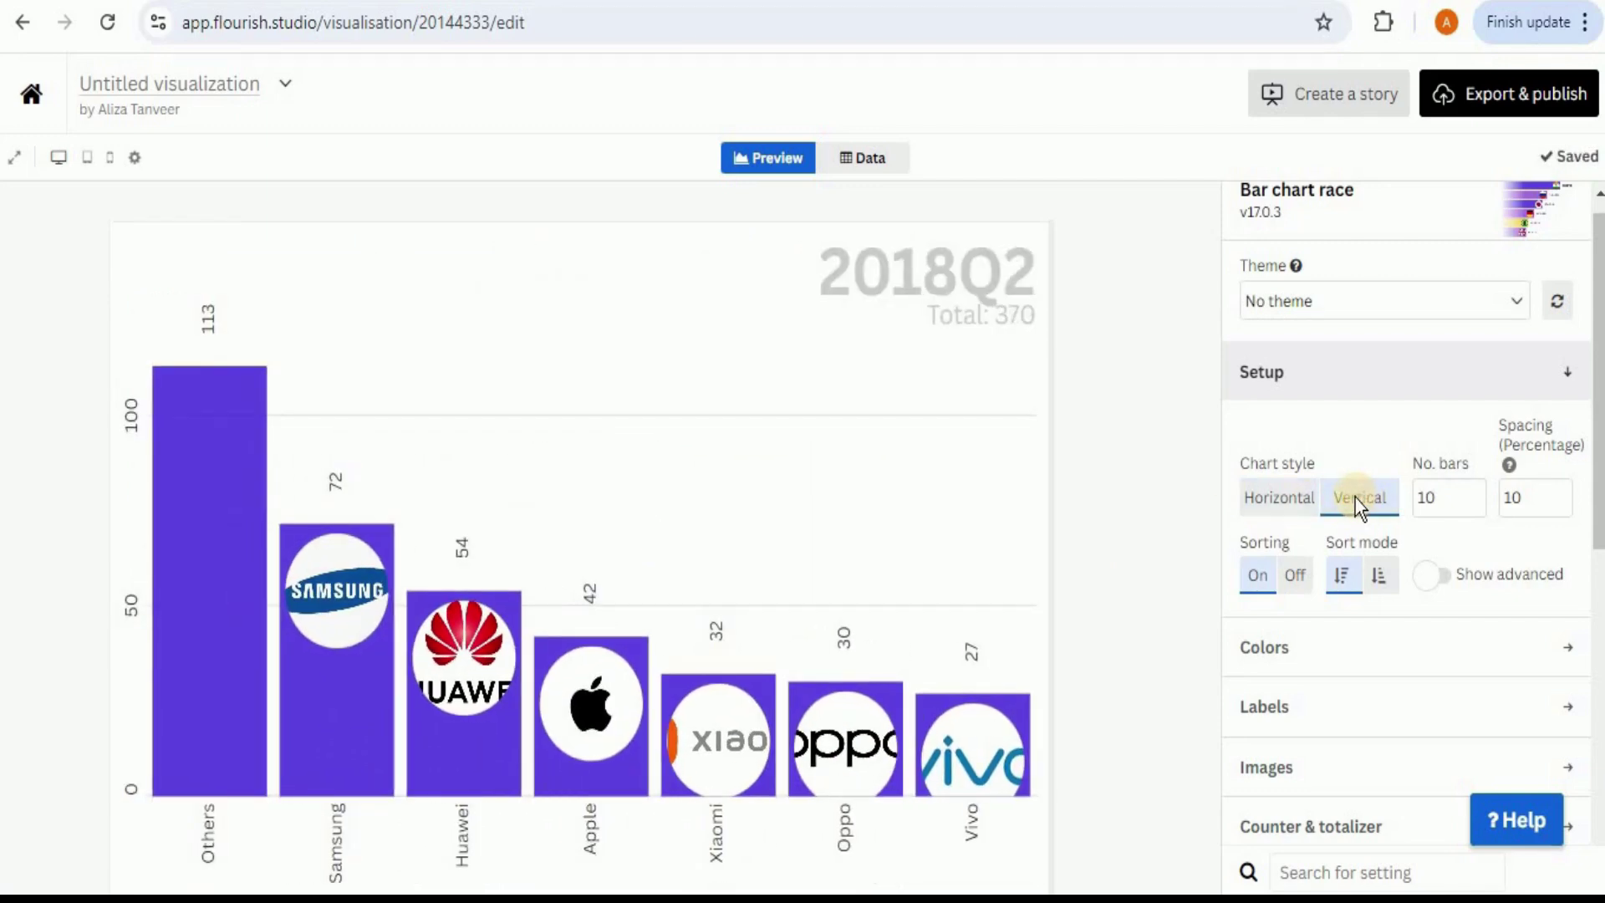
left_click(1259, 501)
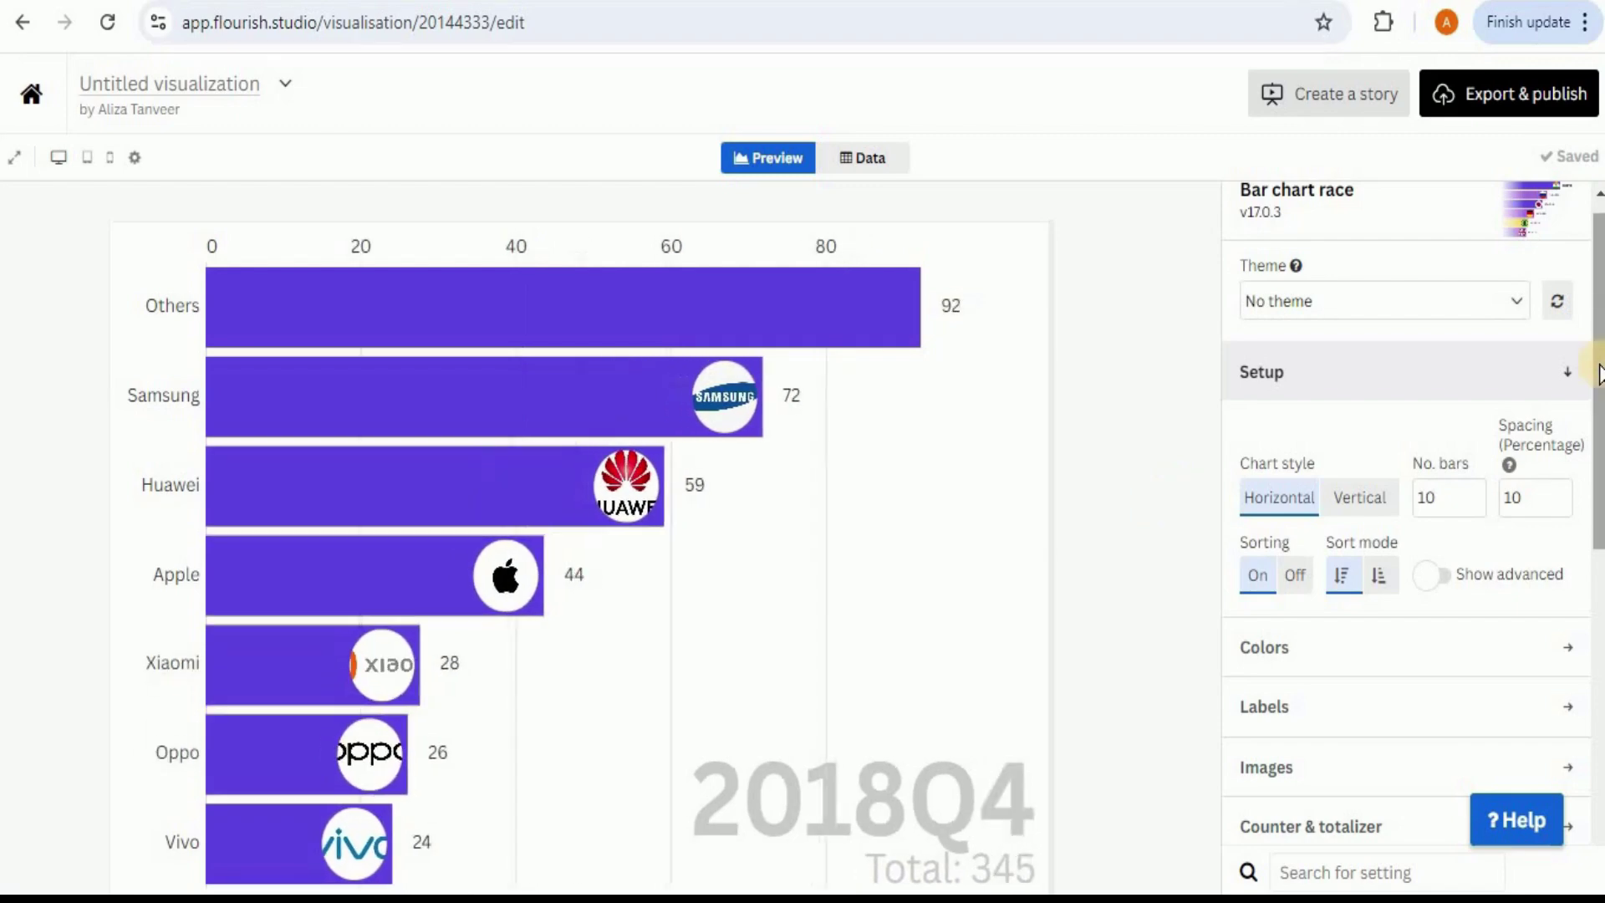
scroll(1599, 422, "down", 3)
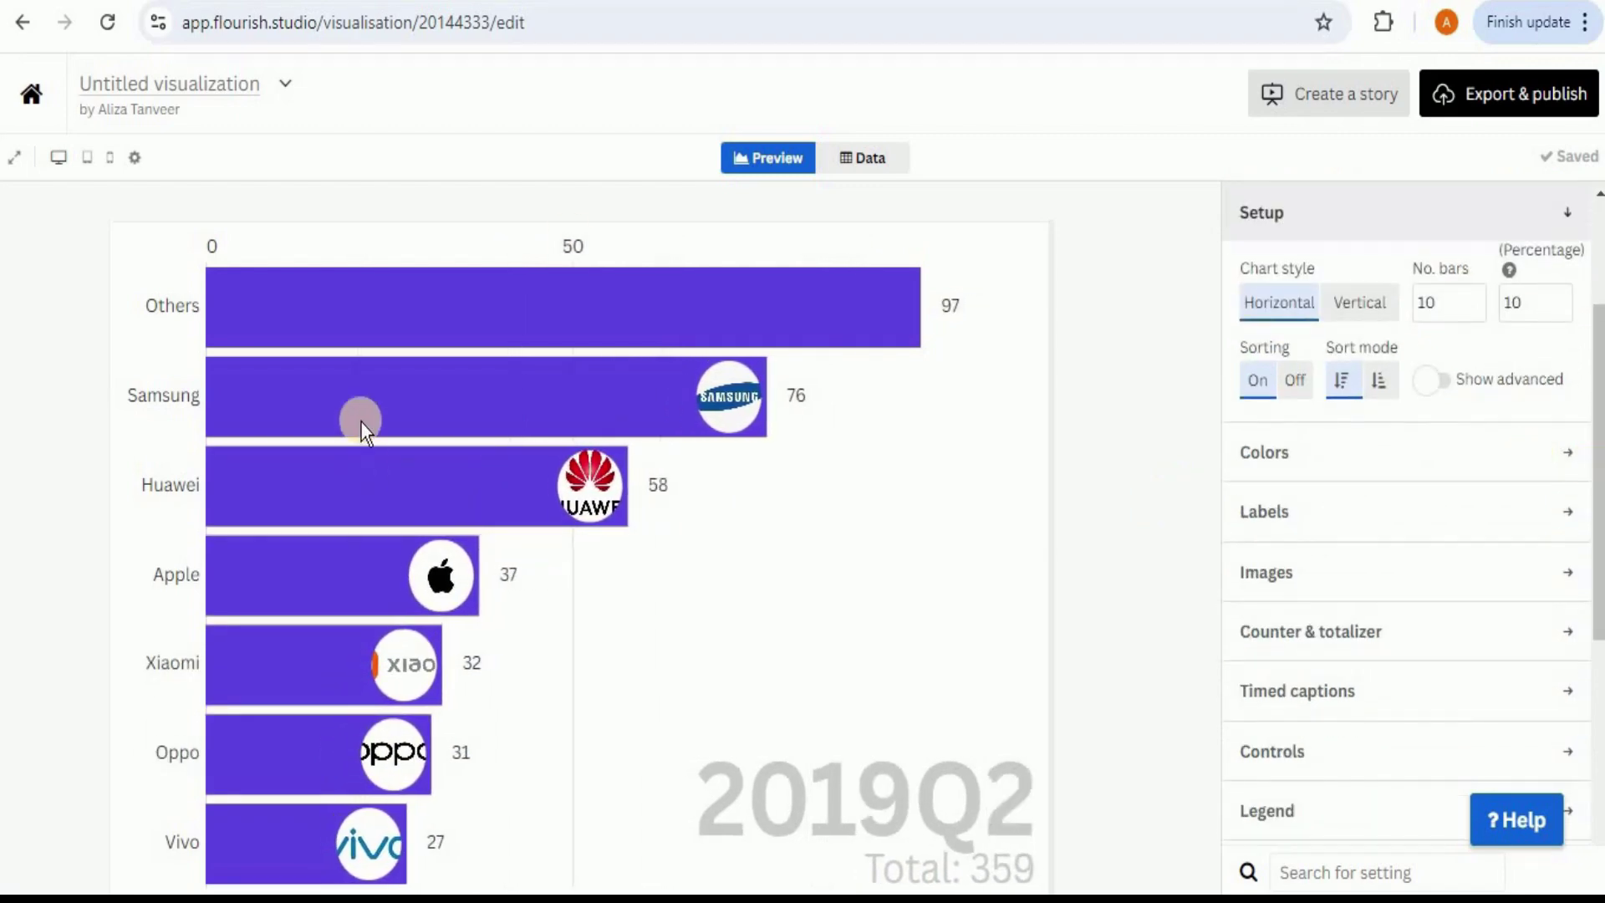
left_click(1495, 469)
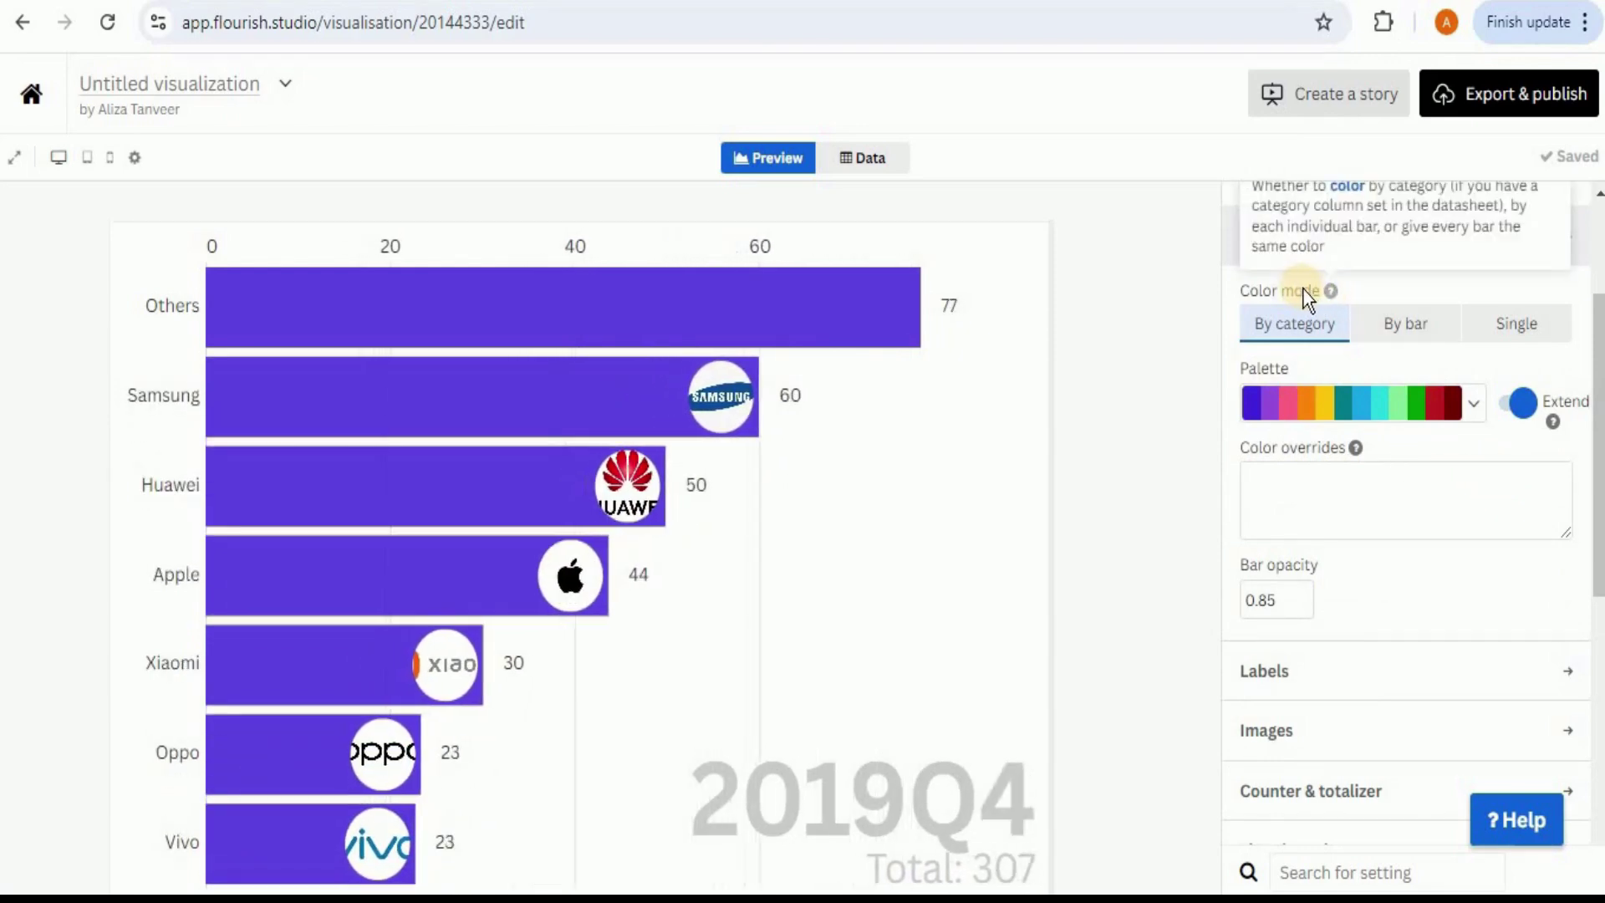
left_click(1397, 324)
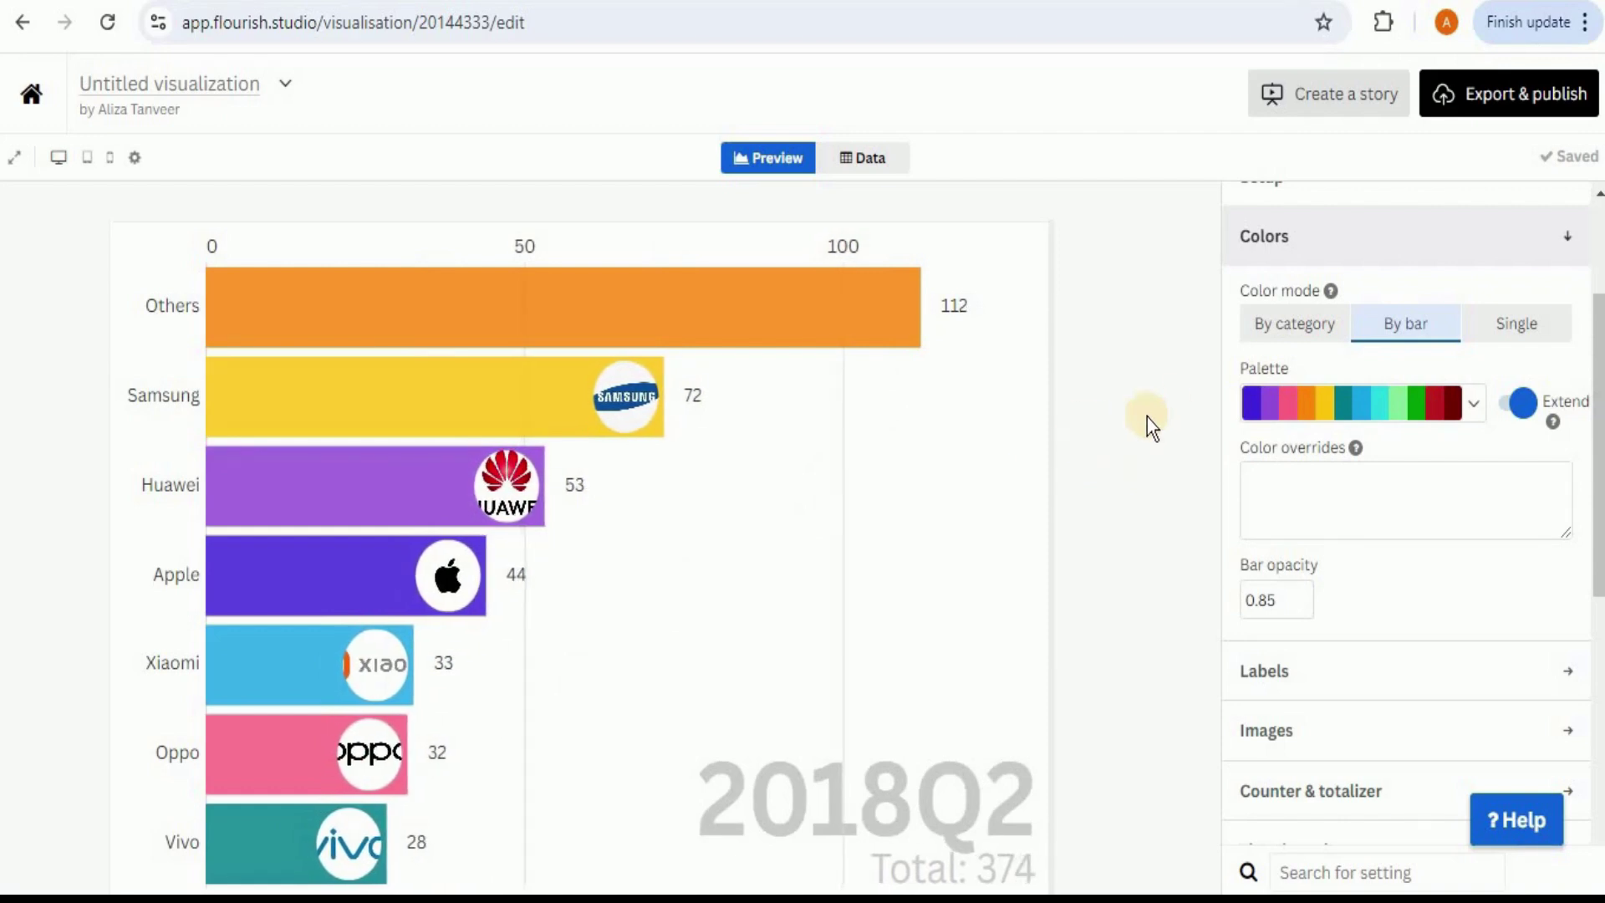
left_click(1474, 403)
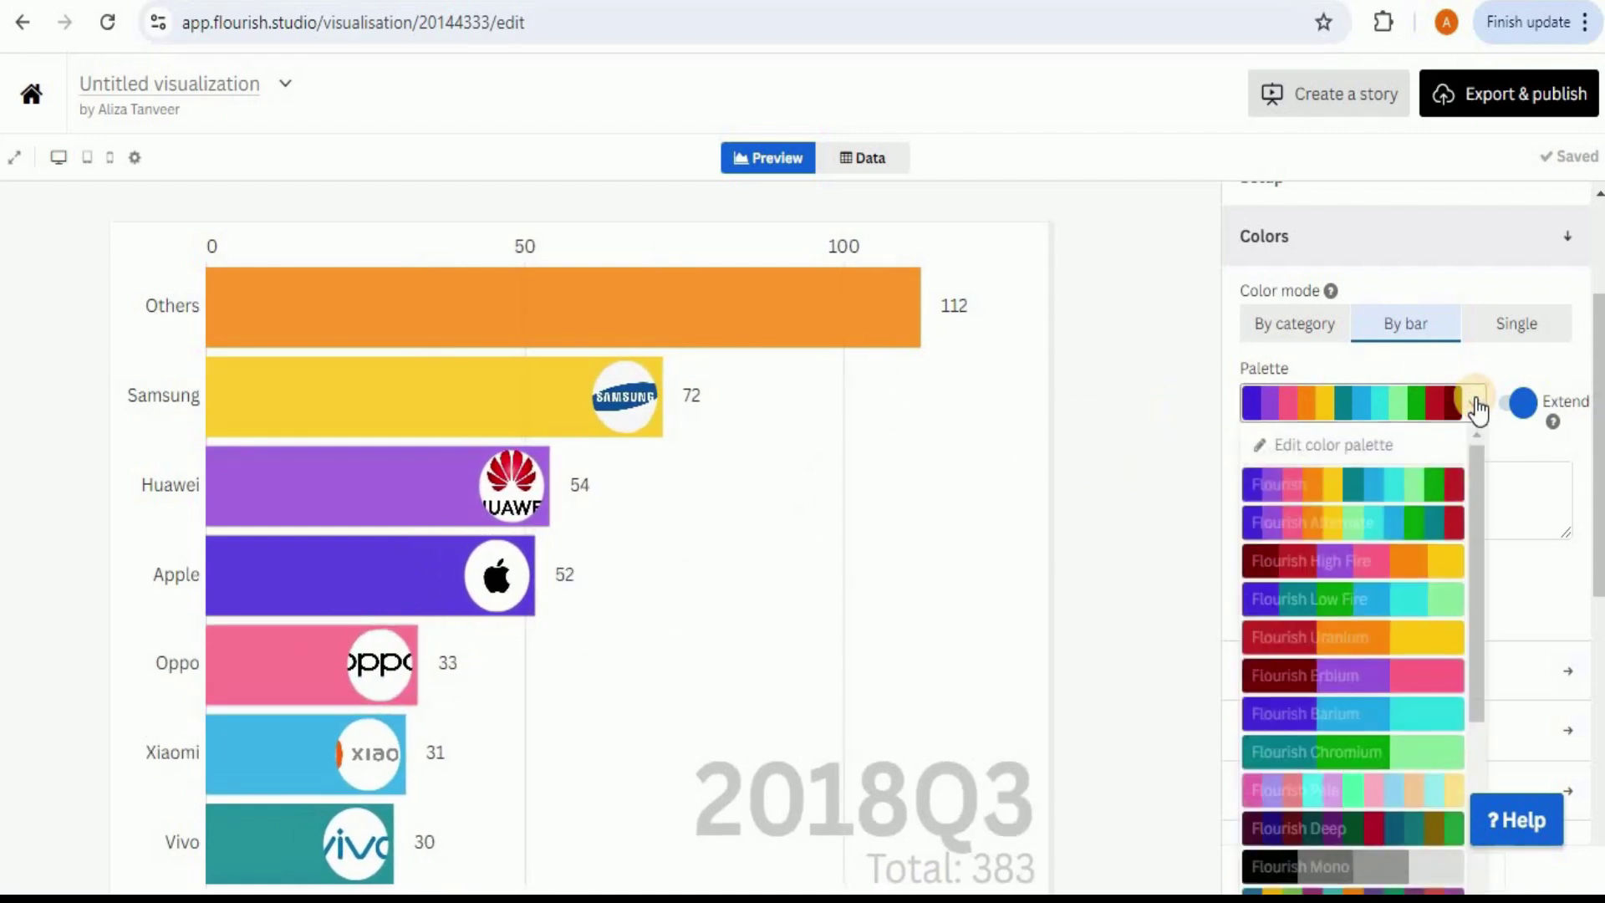
left_click(1333, 520)
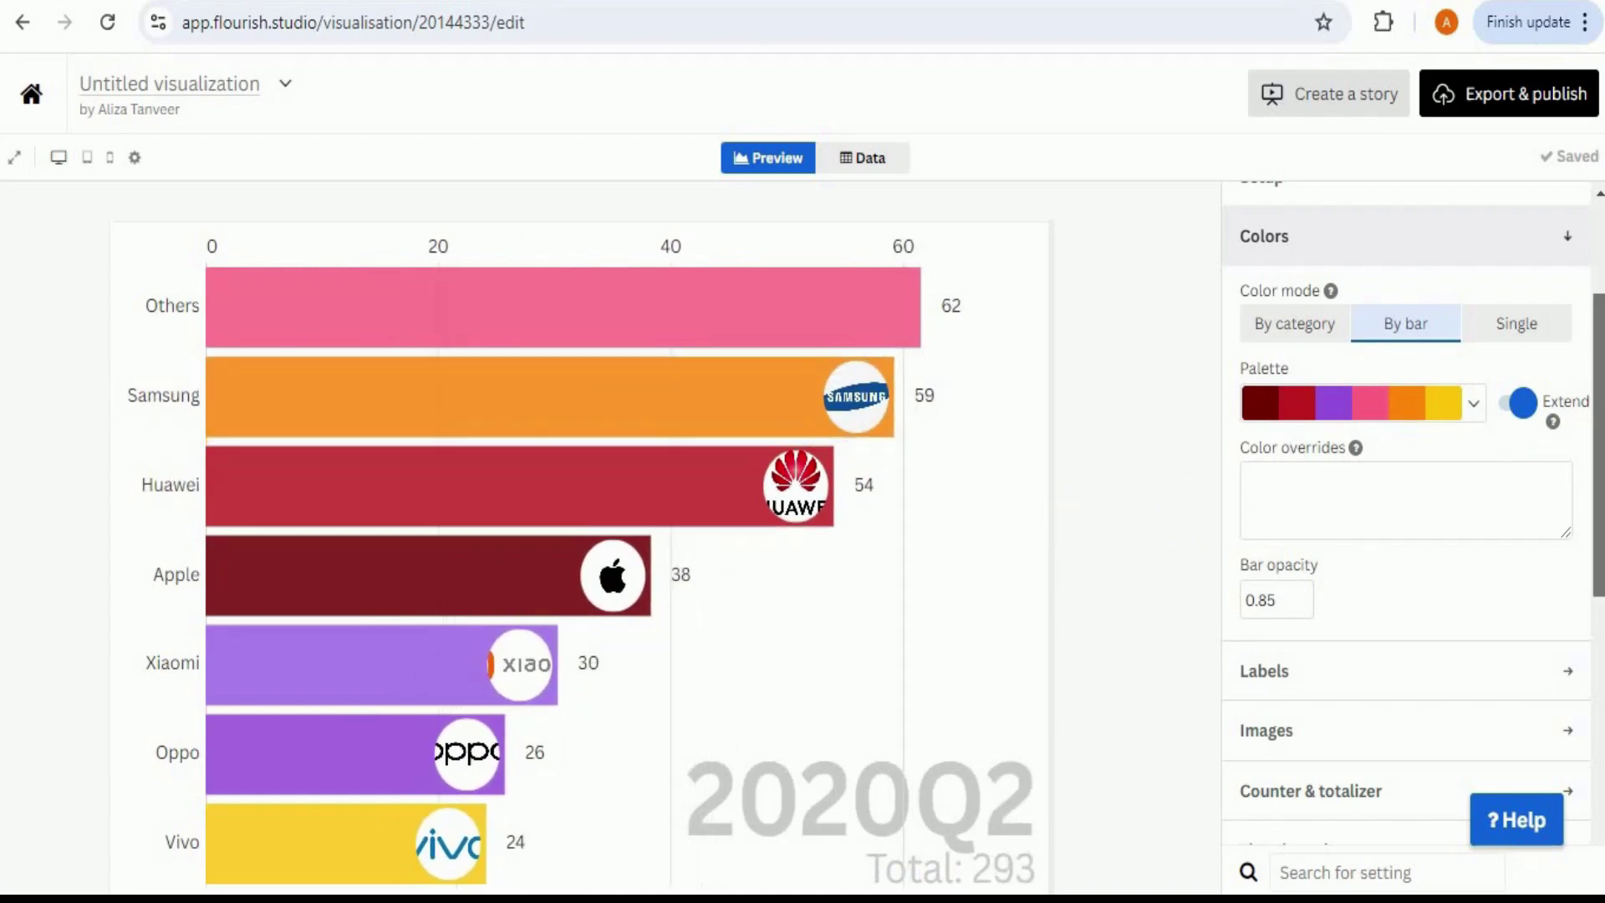
scroll(1405, 502, "down", 2)
left_click(1560, 416)
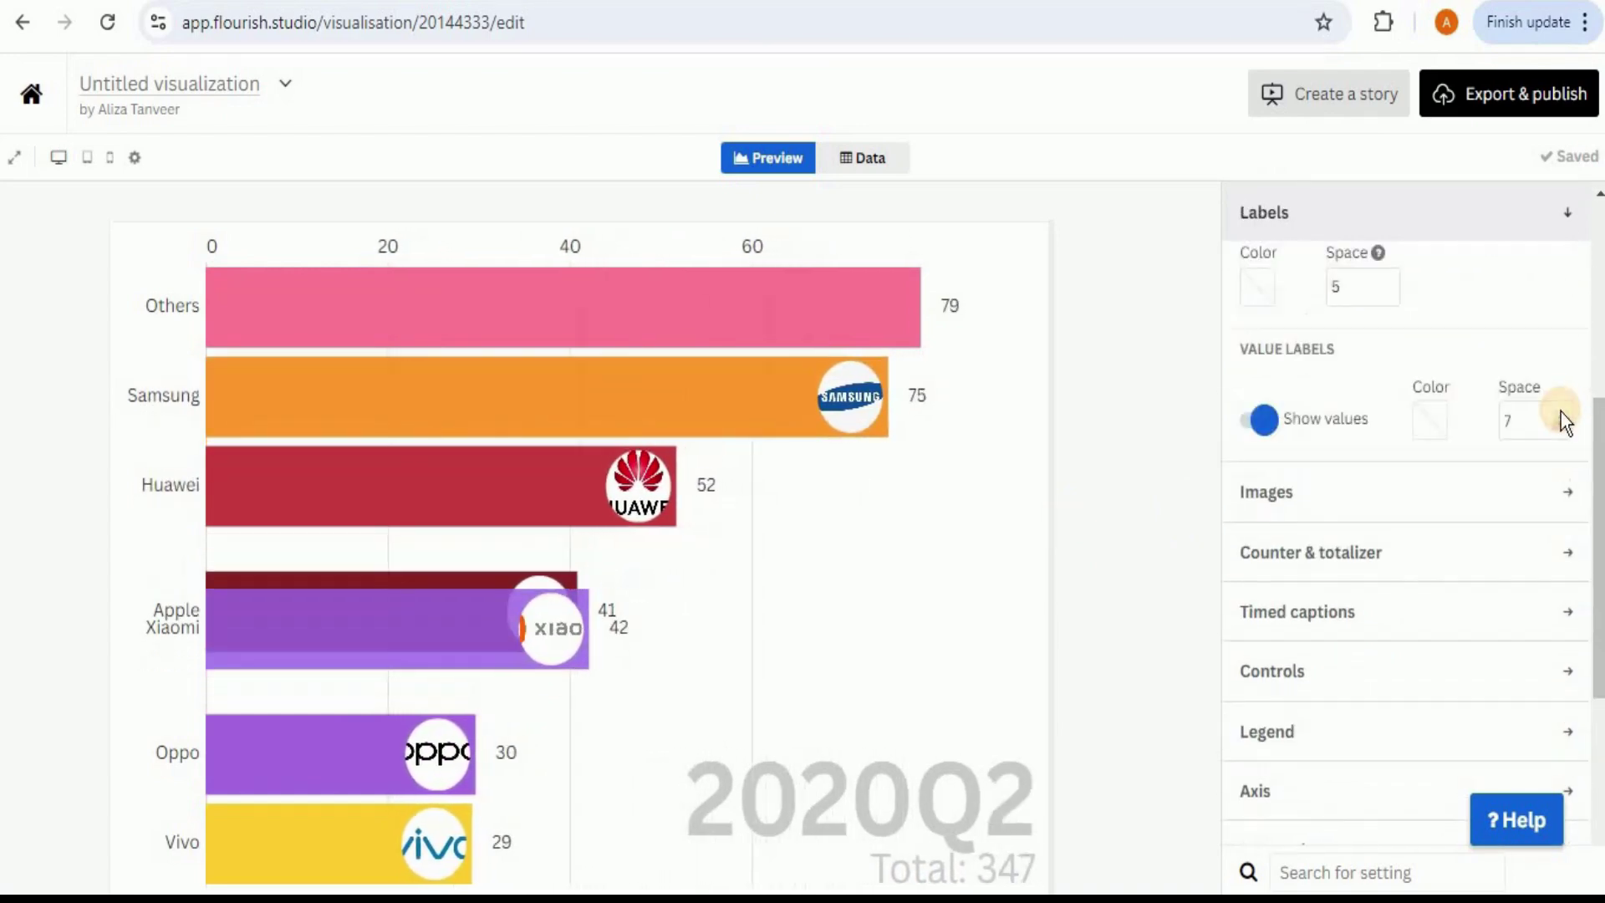
left_click(1566, 491)
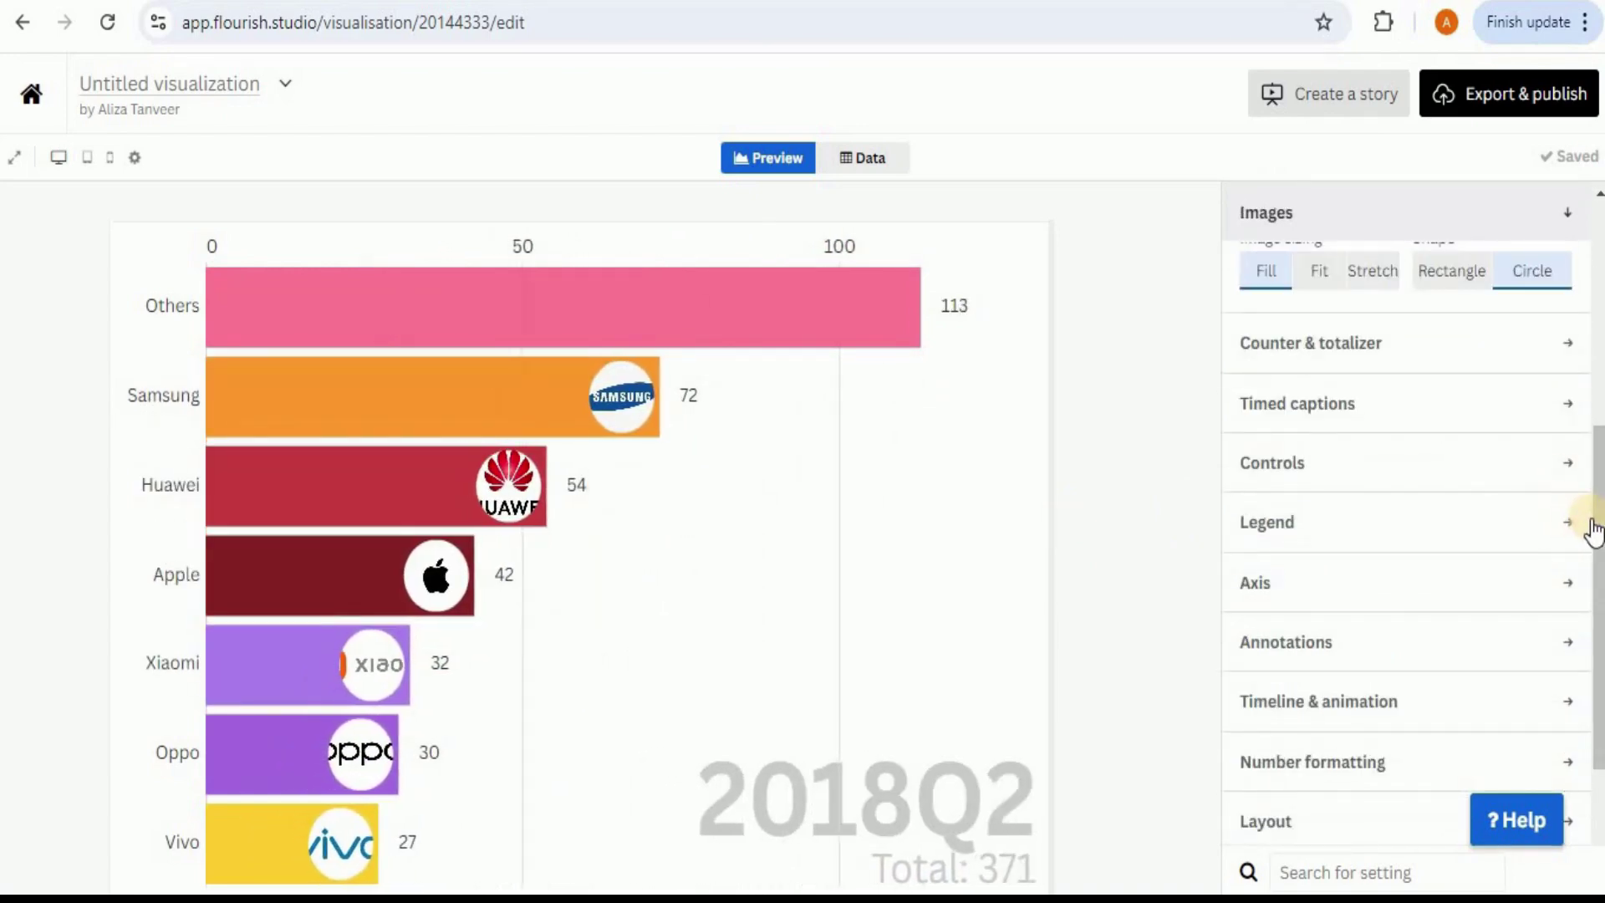
left_click_drag(1598, 528, 1597, 634)
In Header settings, paste 'Global Phone Sales By Company' as the title and enter '2018-2020' as subtitle
left_click(1558, 645)
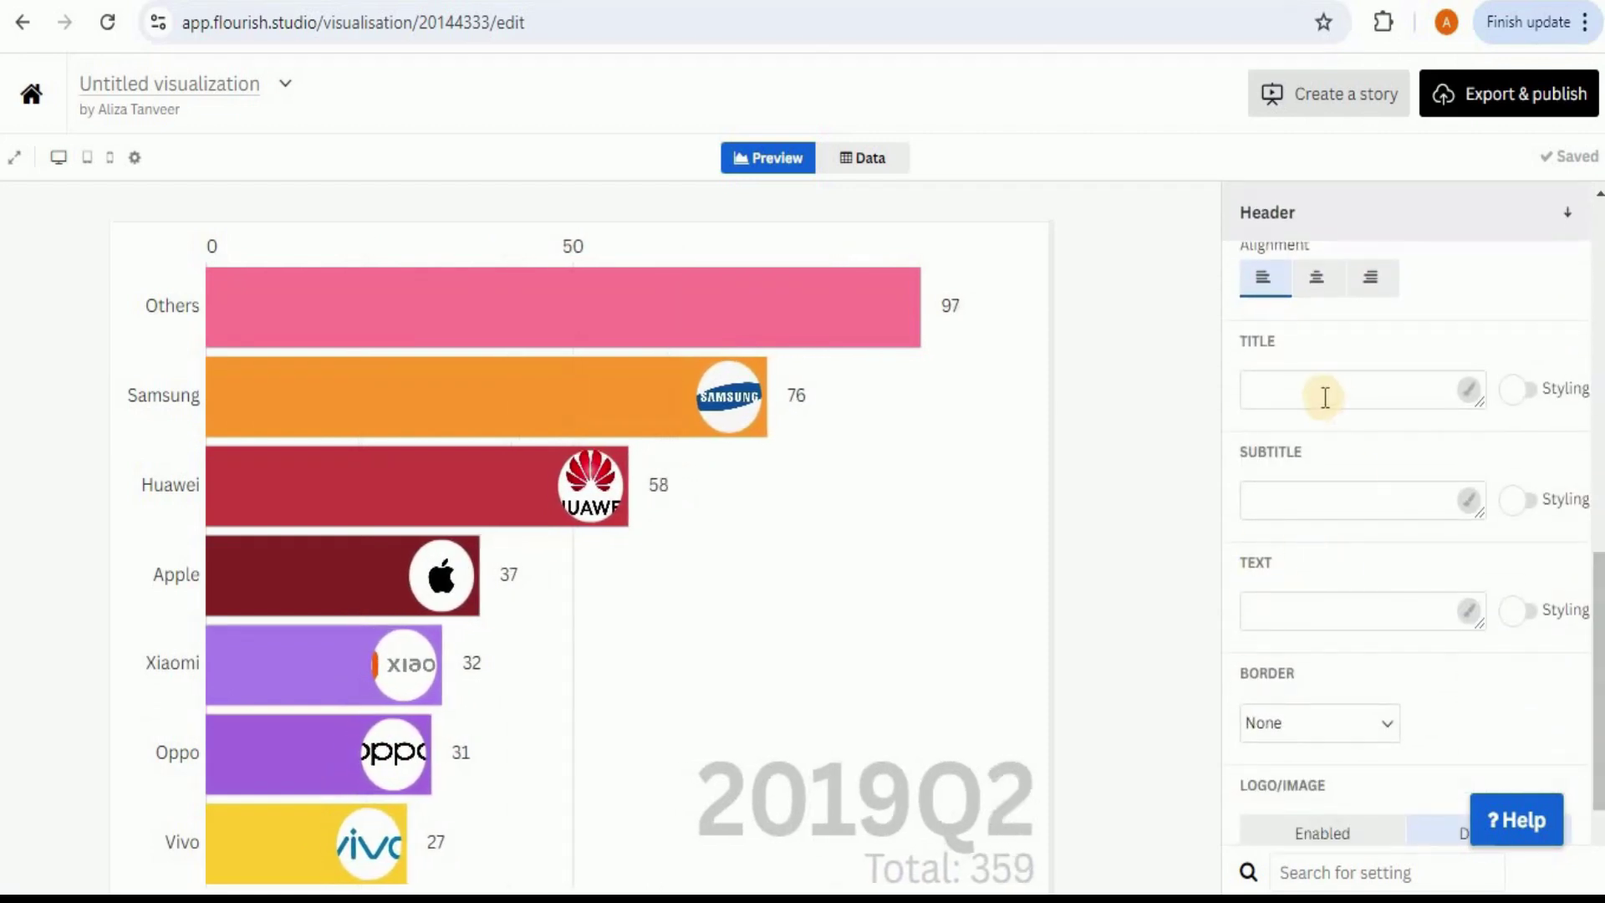
left_click(1322, 395)
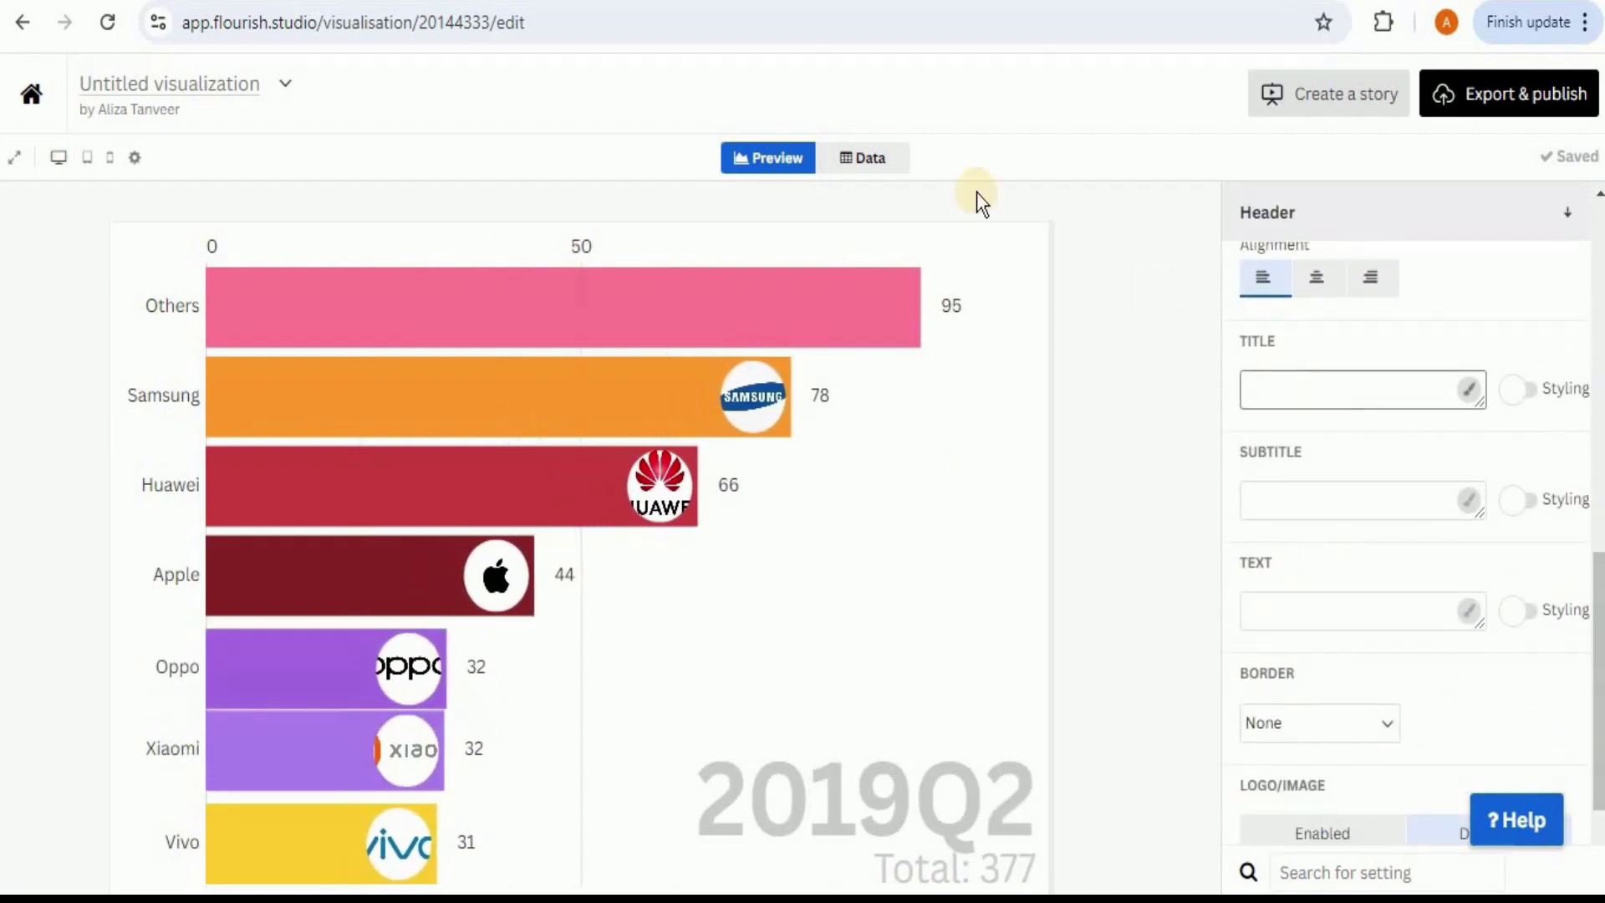
left_click(1318, 399)
key("ctrl+v")
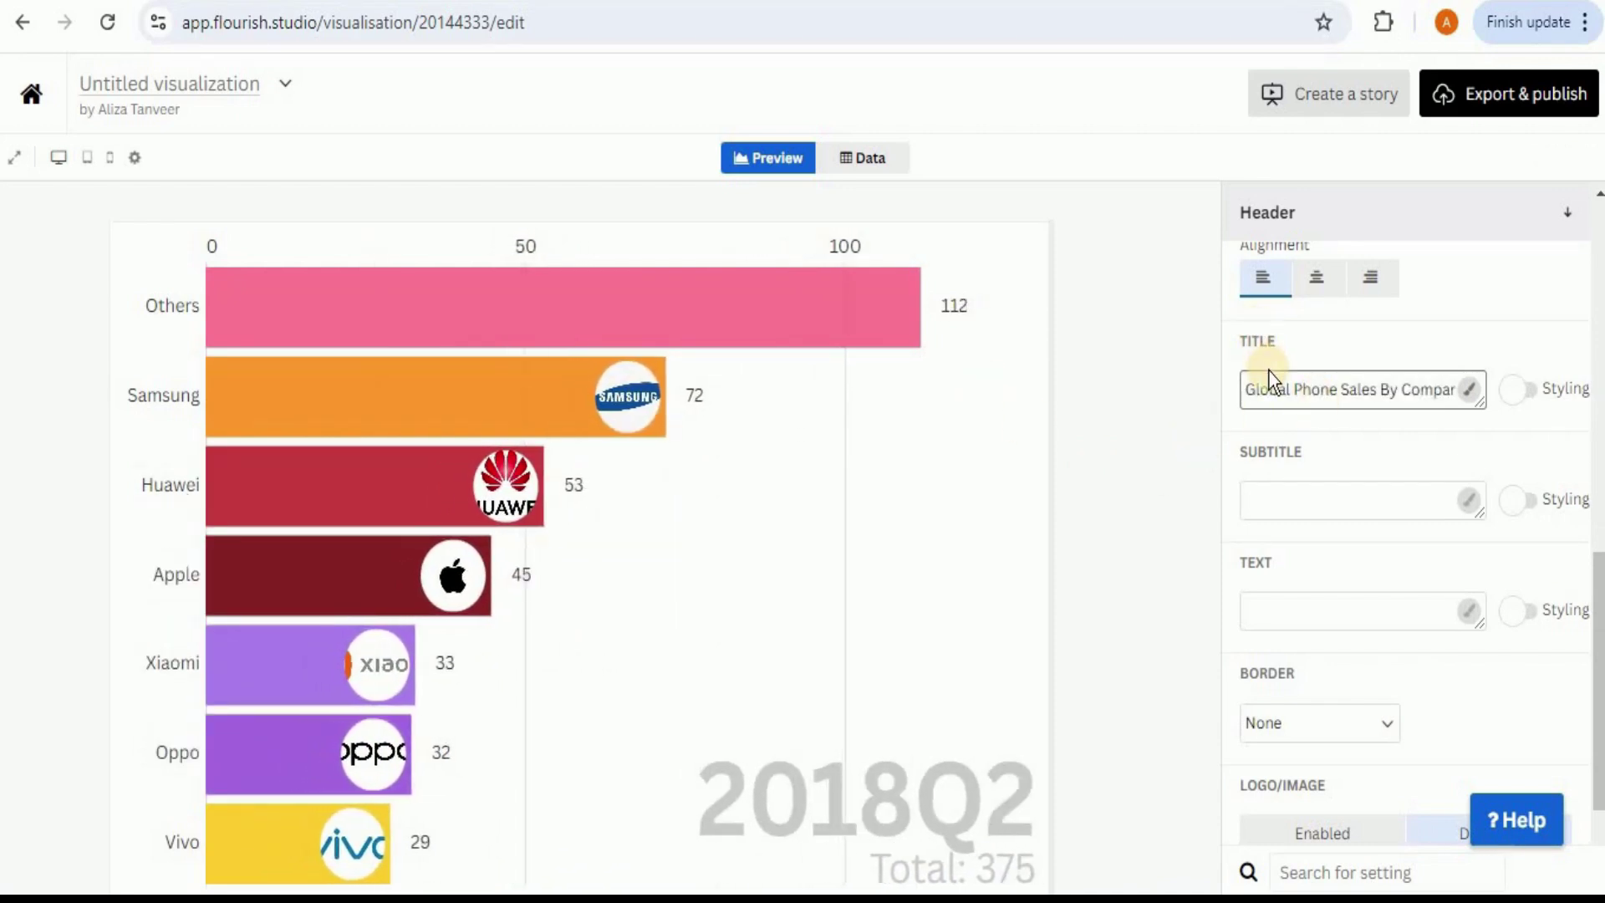
left_click(1328, 499)
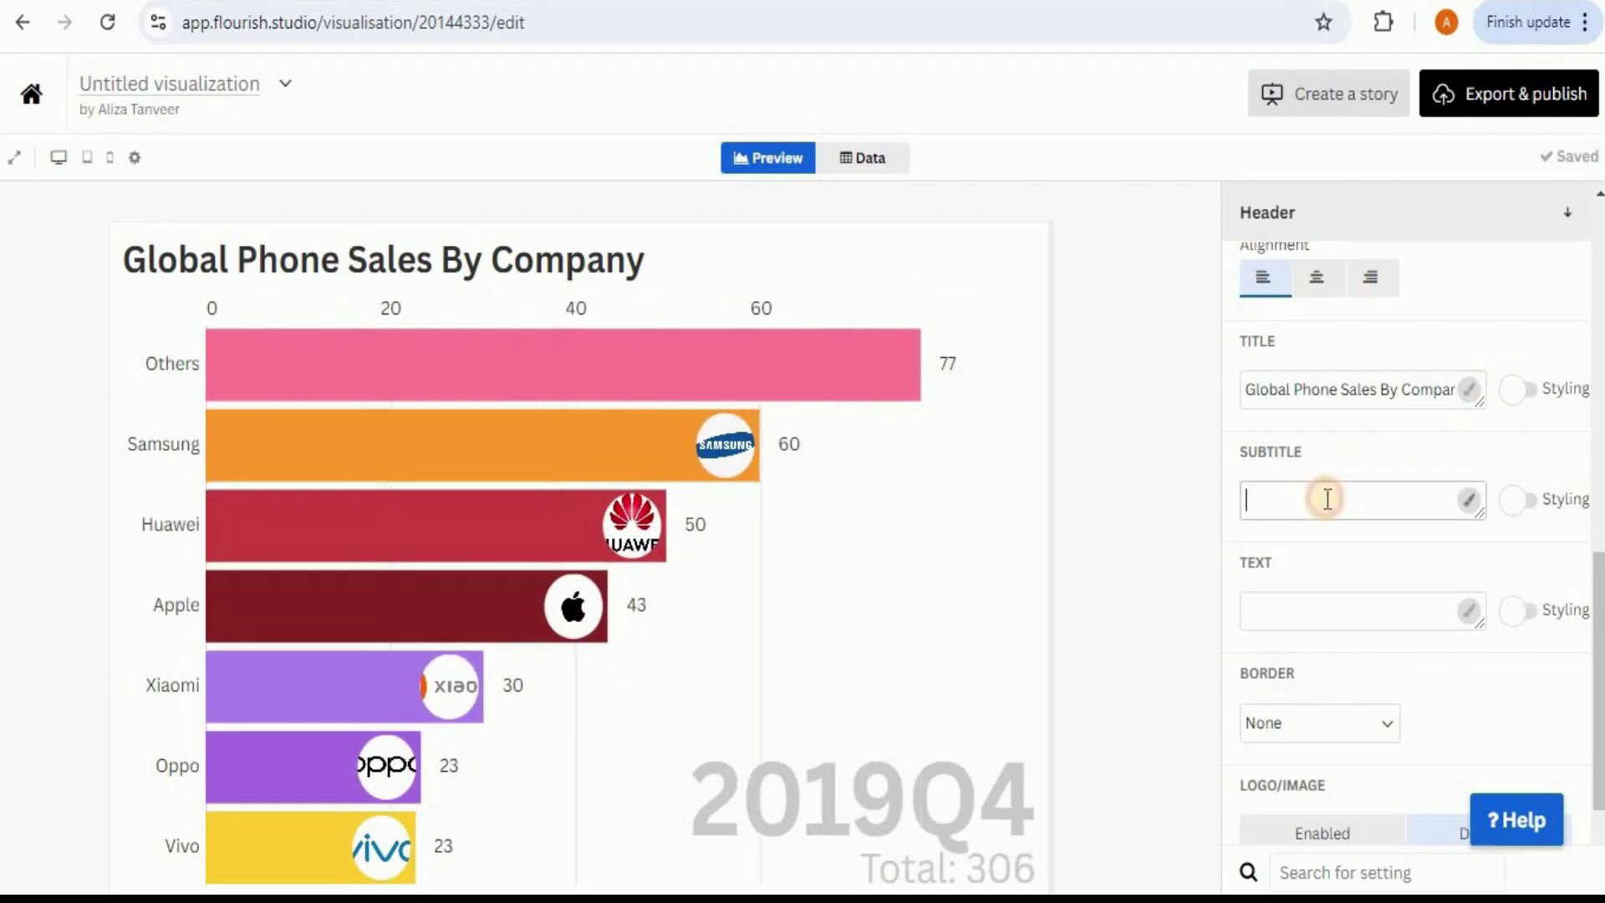
type("2")
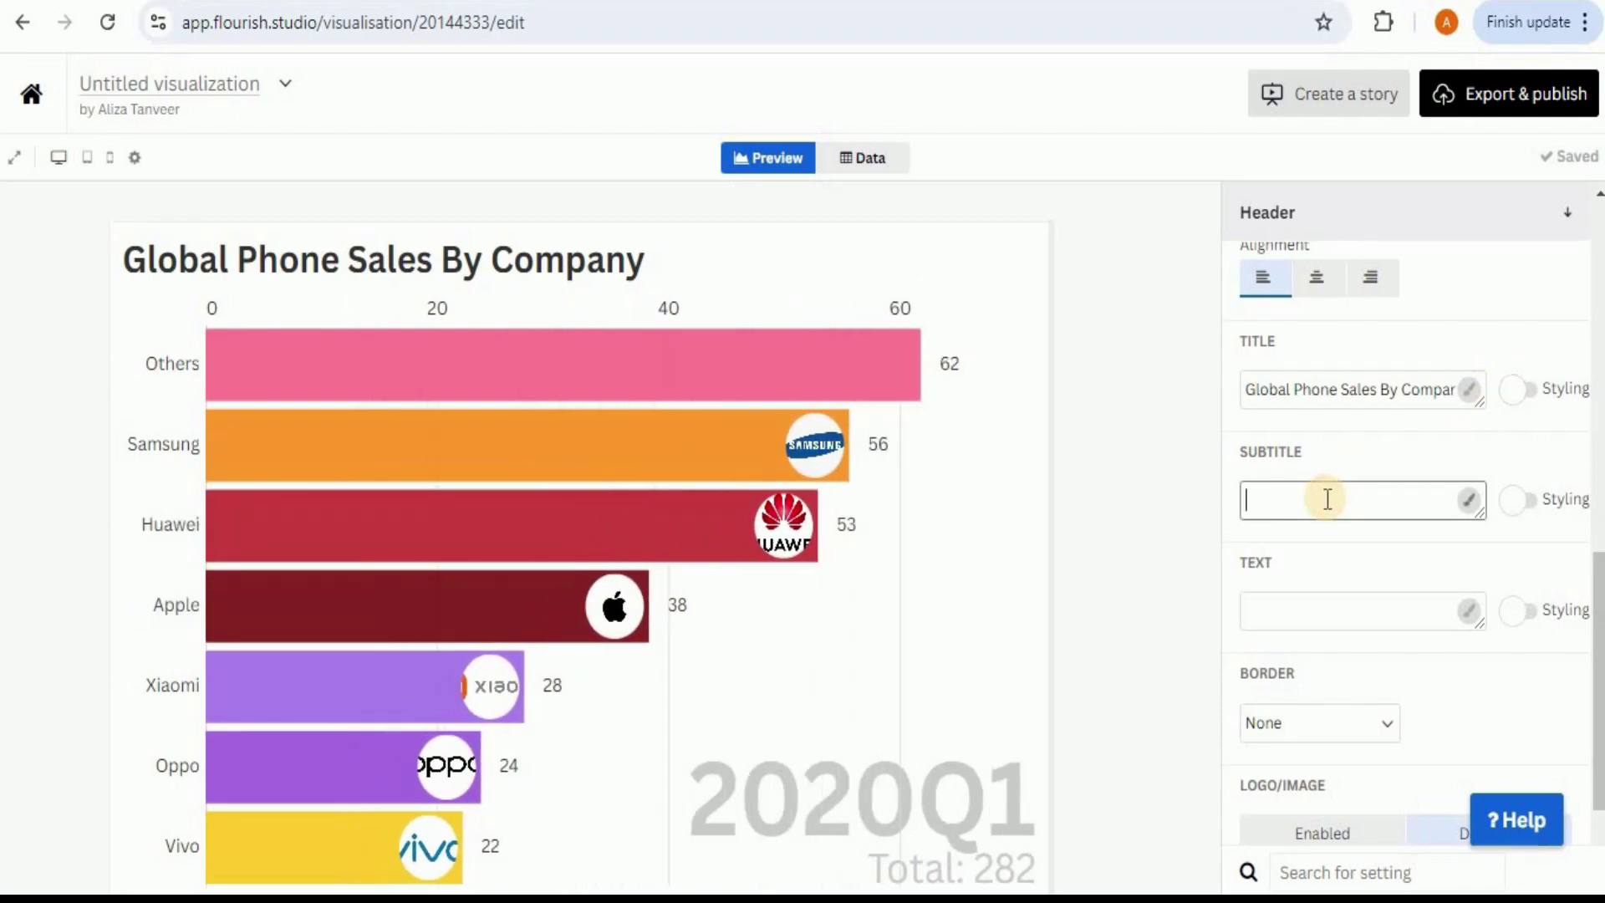
type("0")
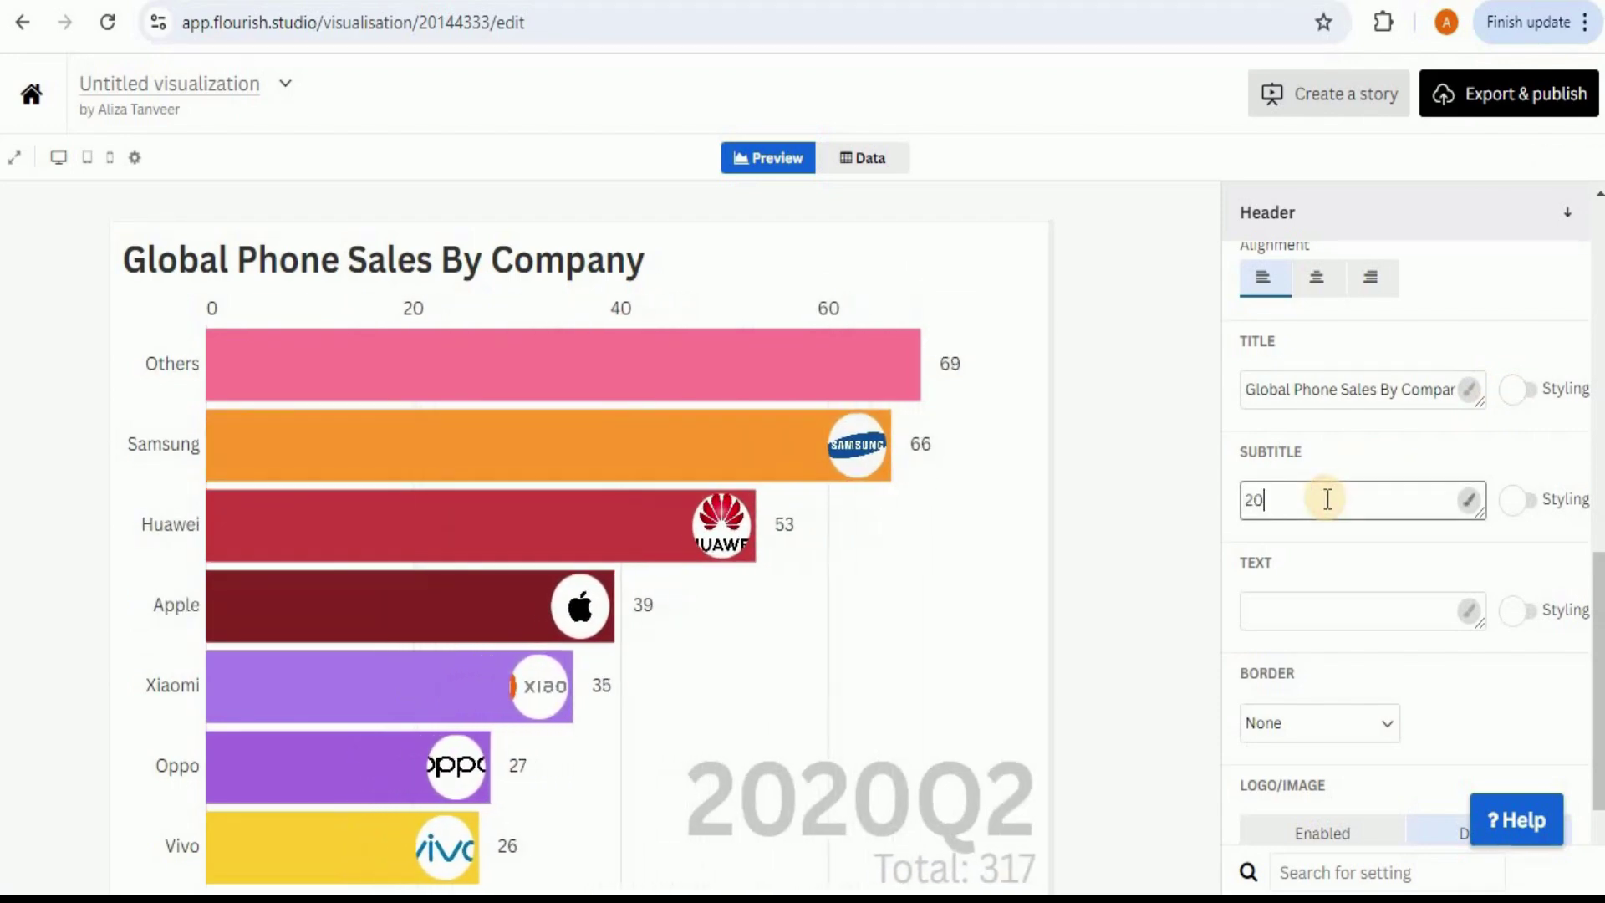
type("18-2020")
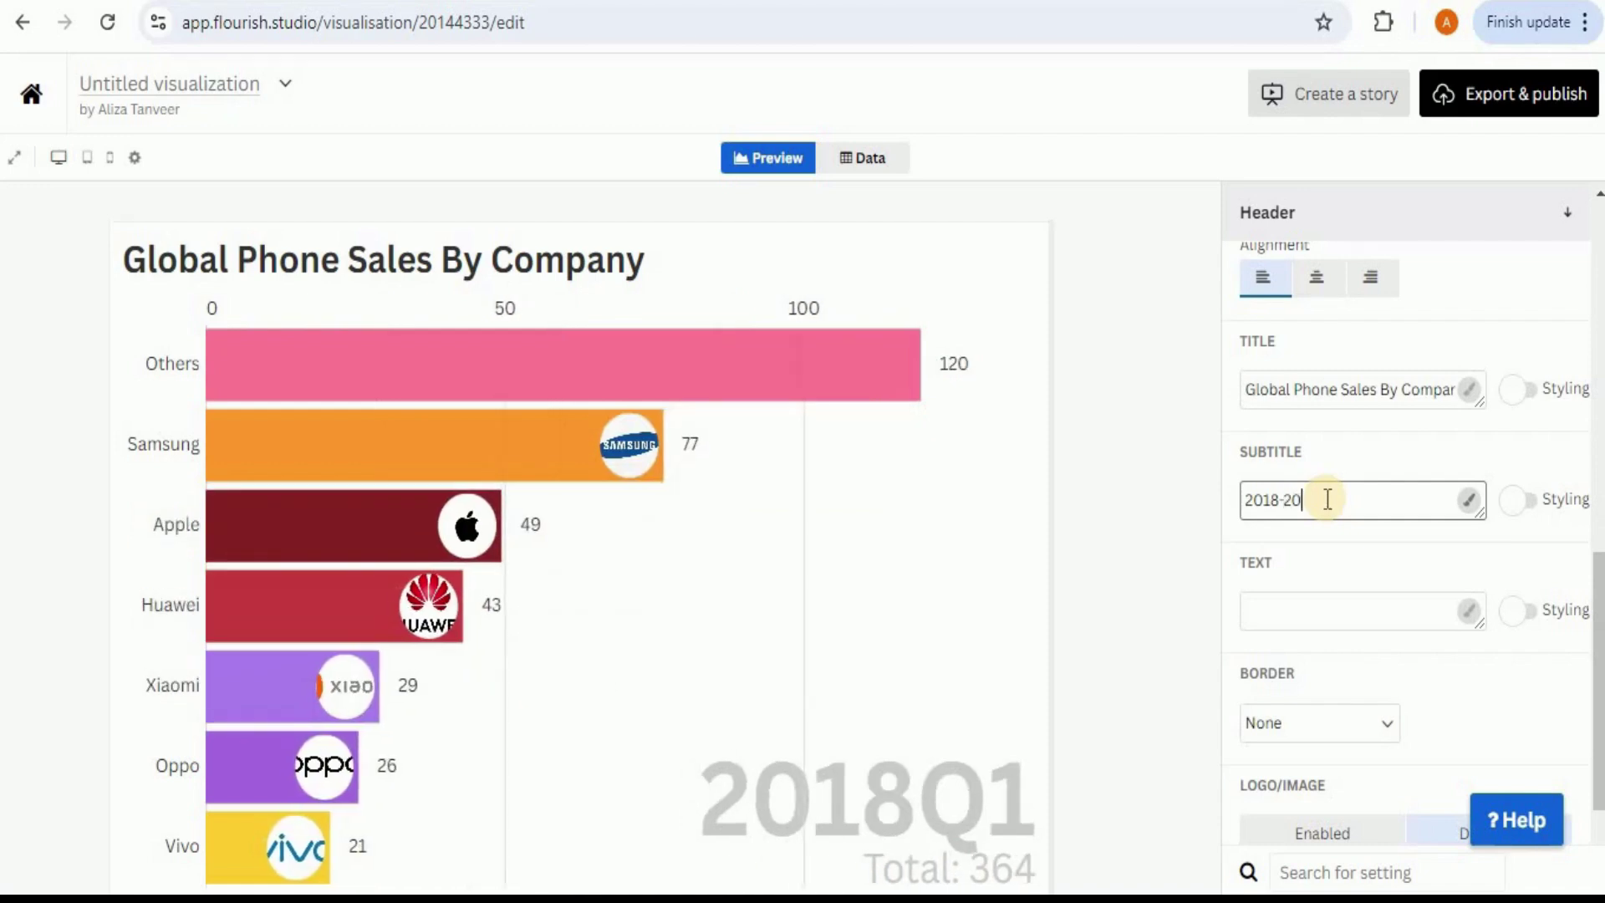
left_click(1176, 487)
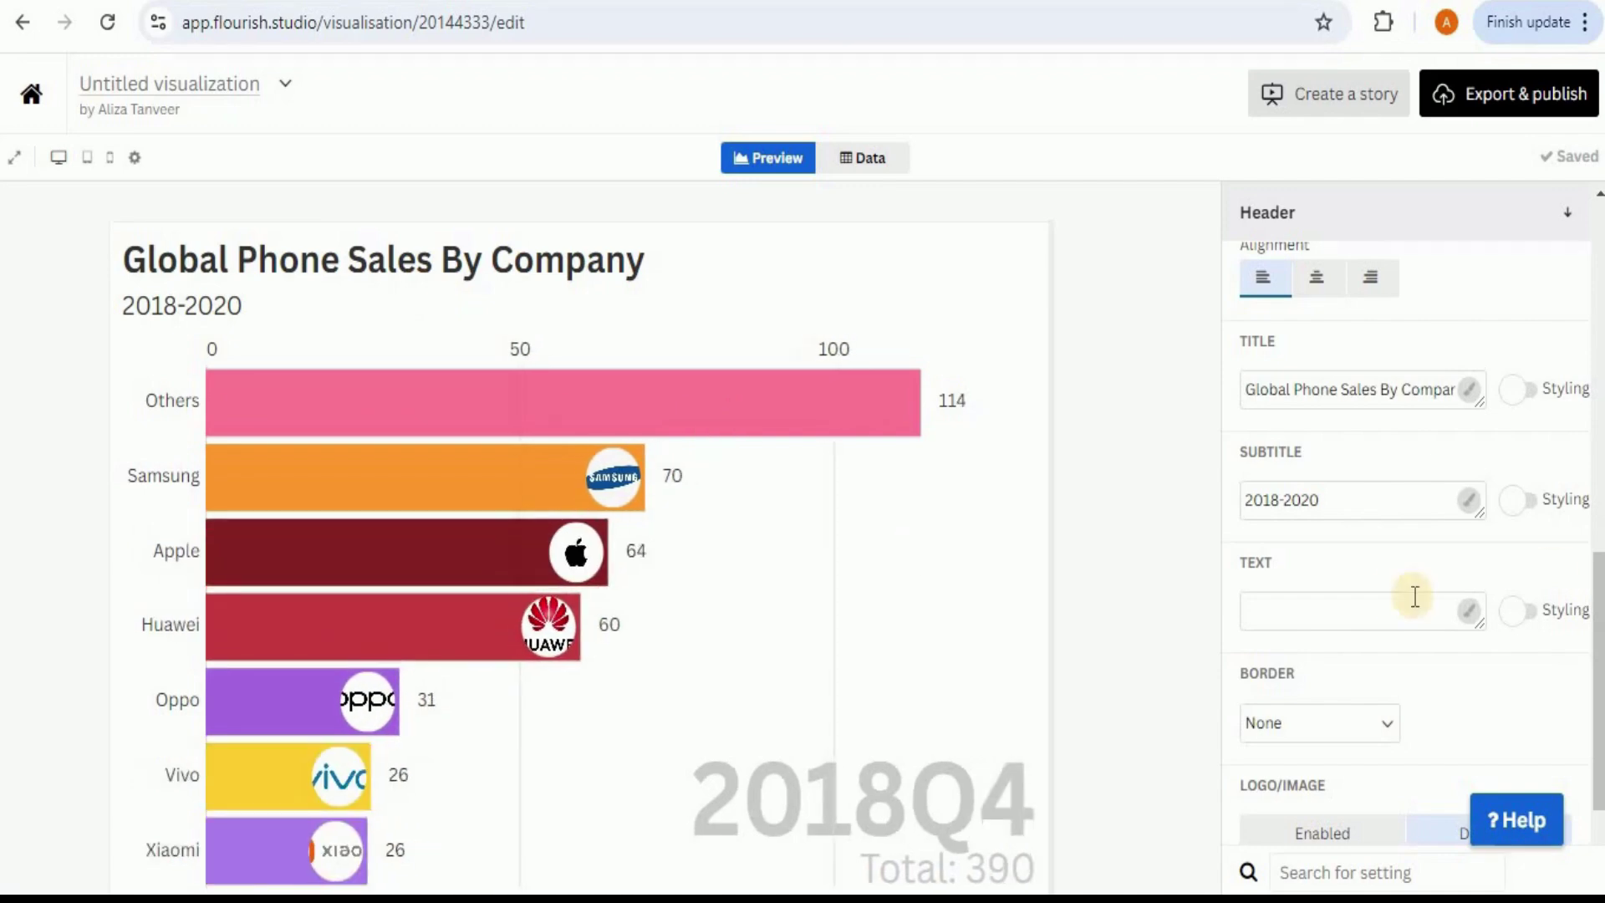
scroll(1404, 535, "down", 2)
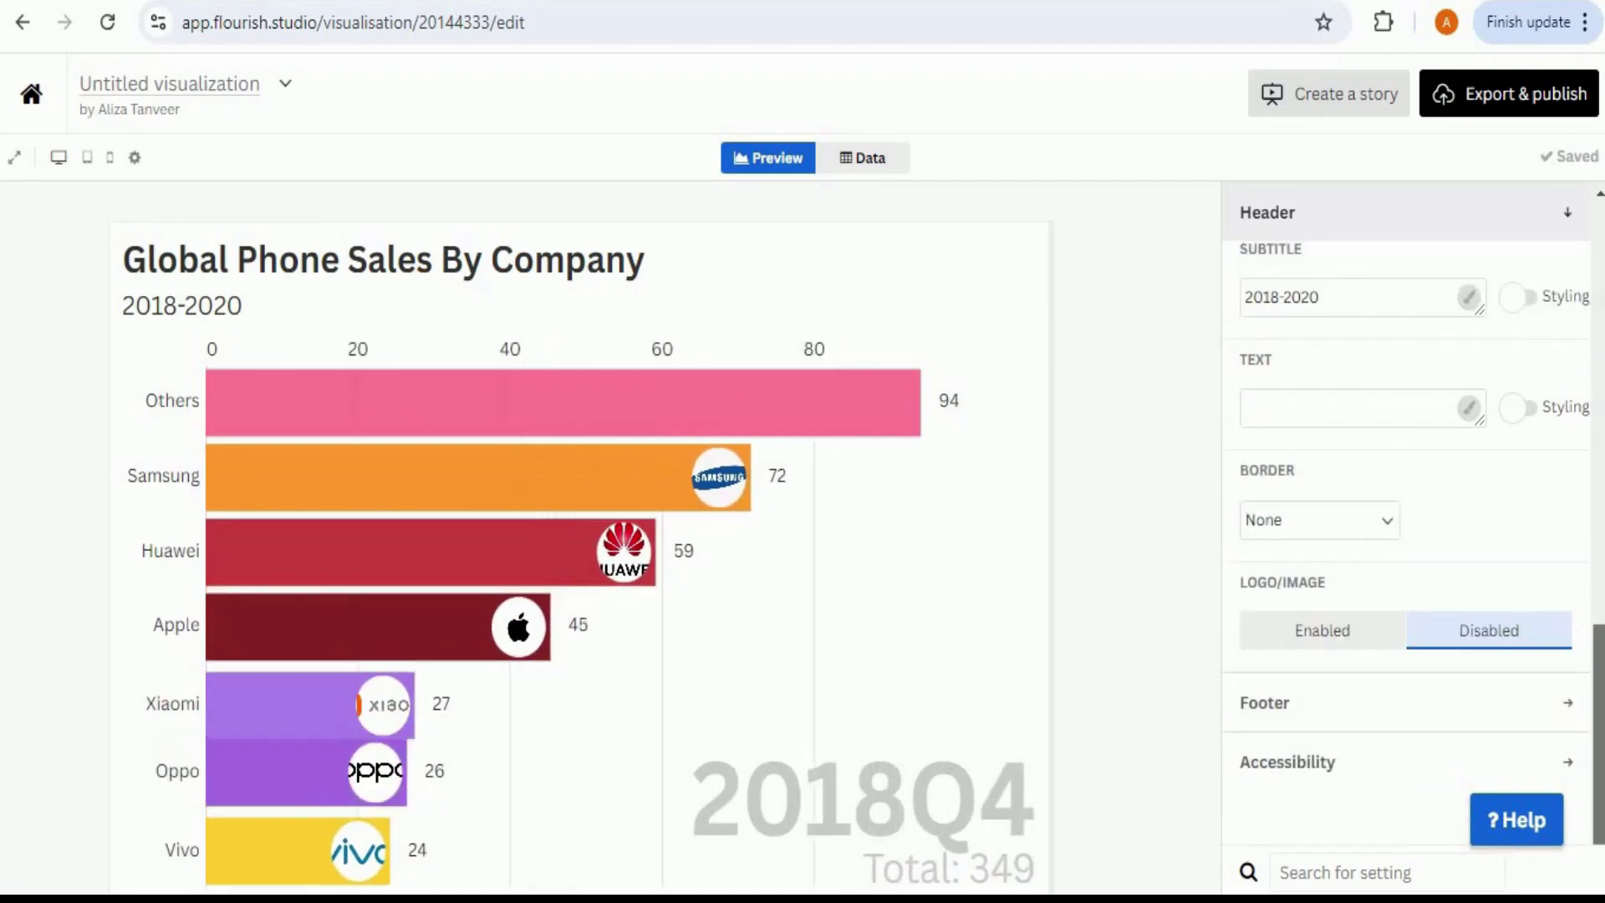
scroll(1280, 543, "up", 6)
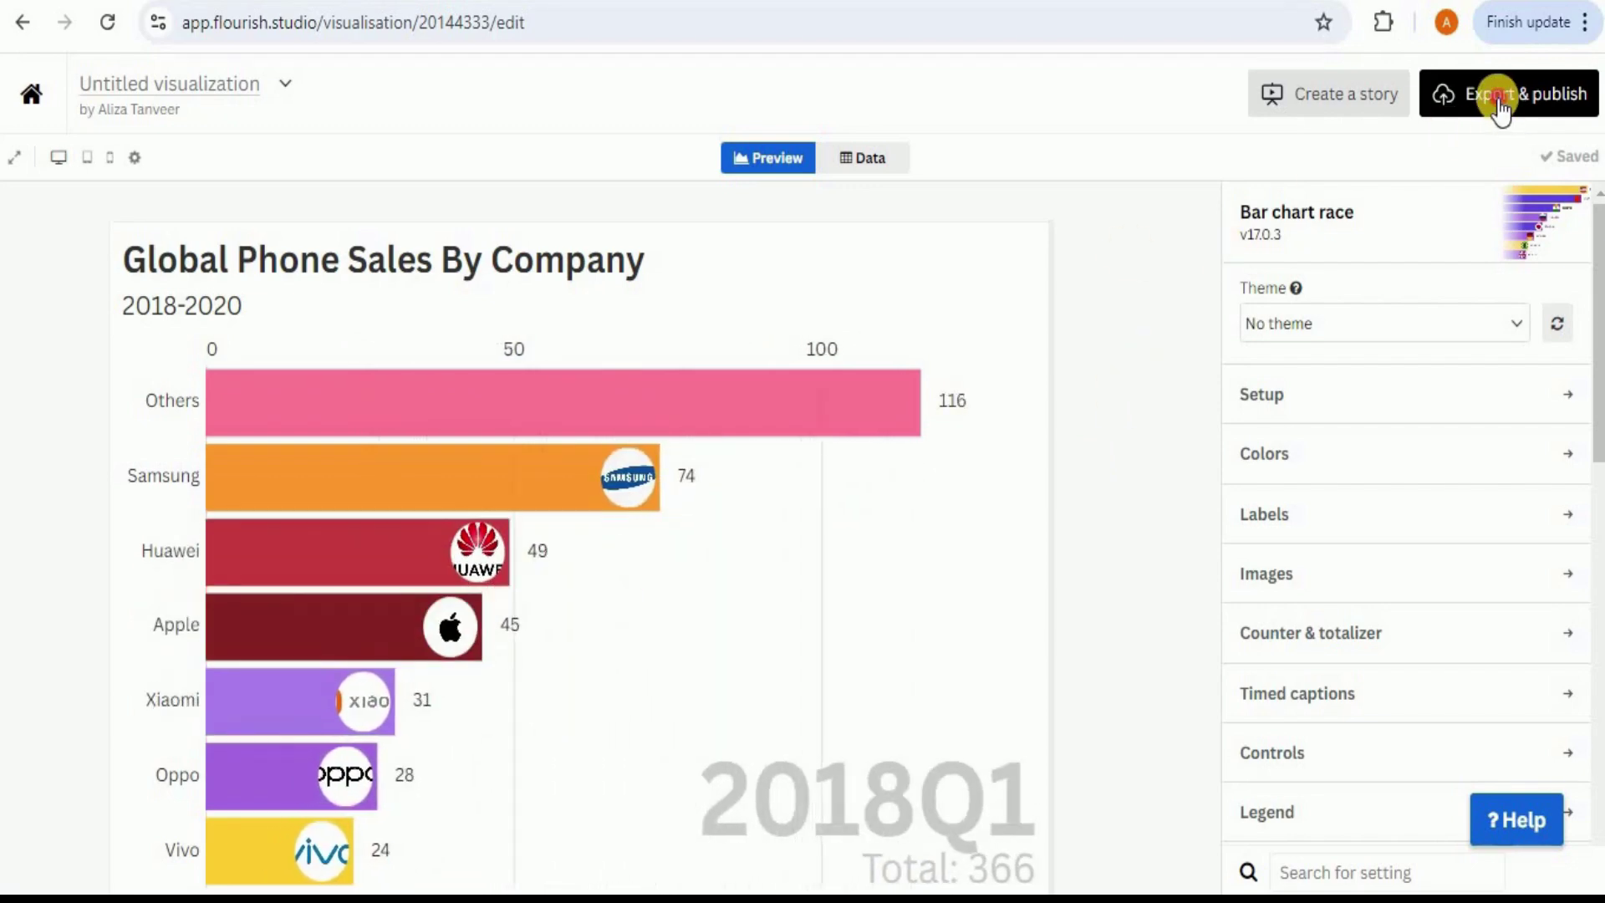
Review the PNG snapshot download for the chart race, cancel it, and reopen Export & publish
left_click(1499, 98)
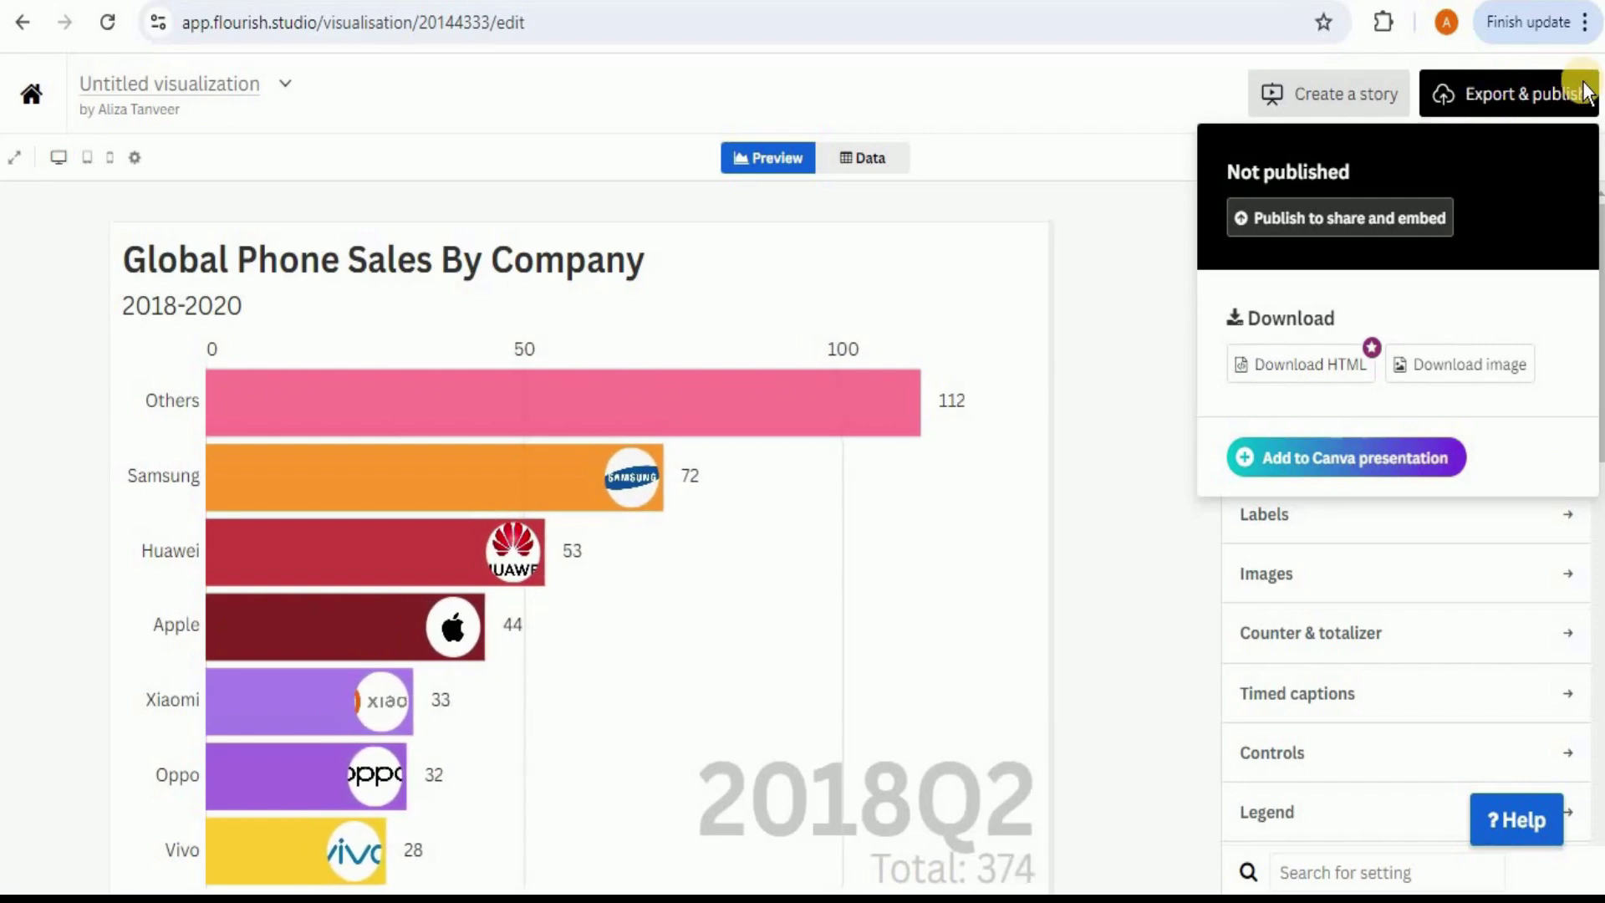
left_click(1452, 360)
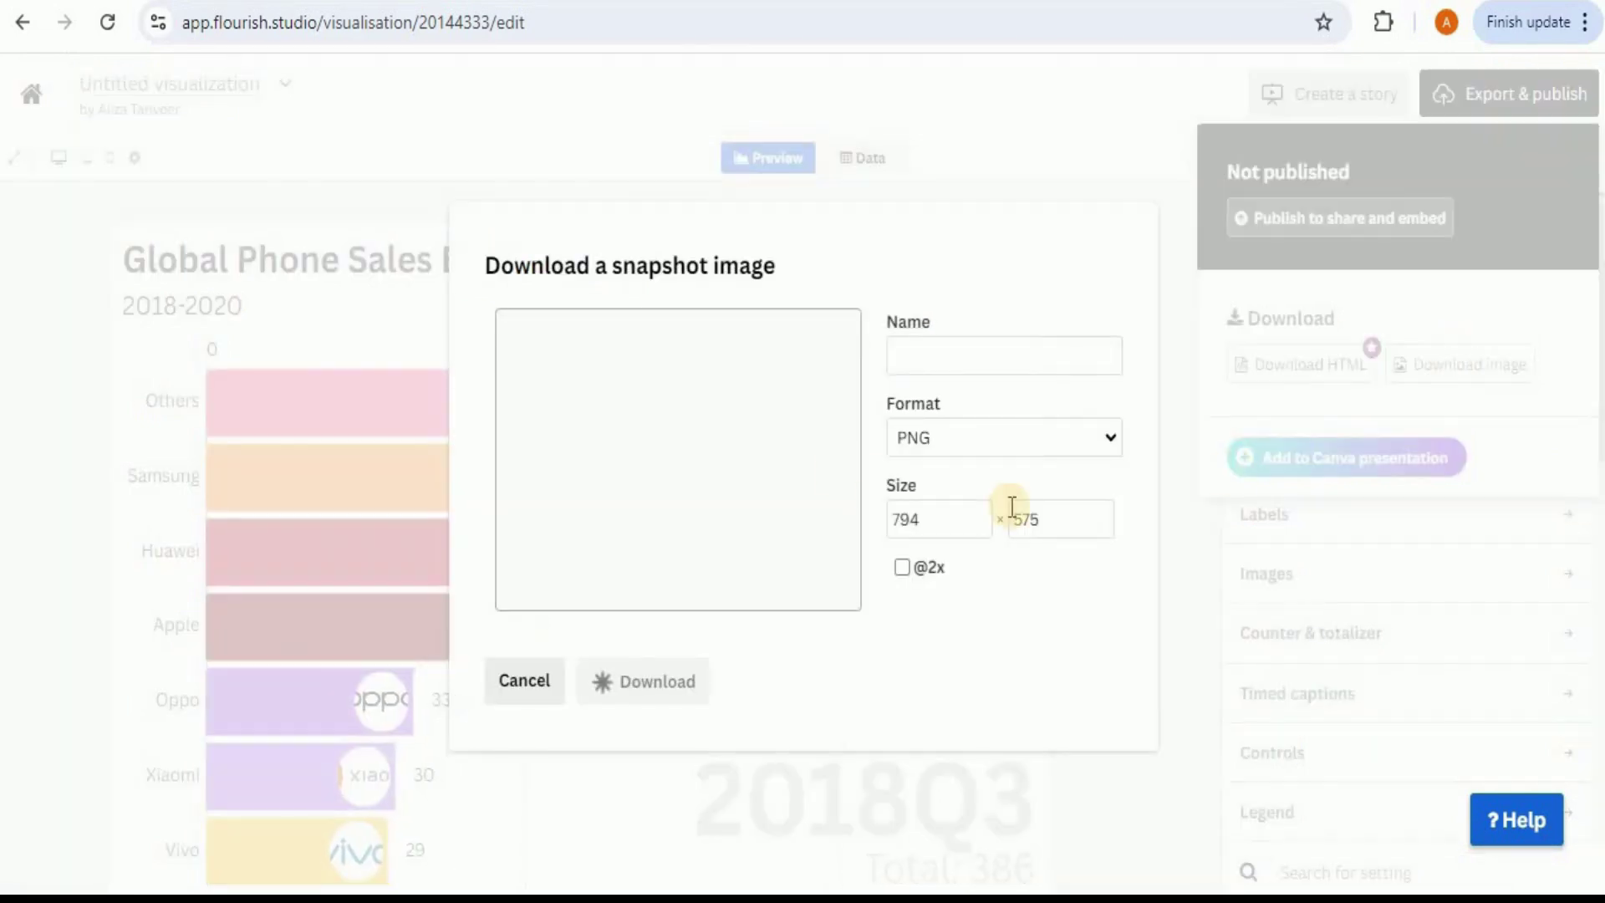
left_click(1022, 440)
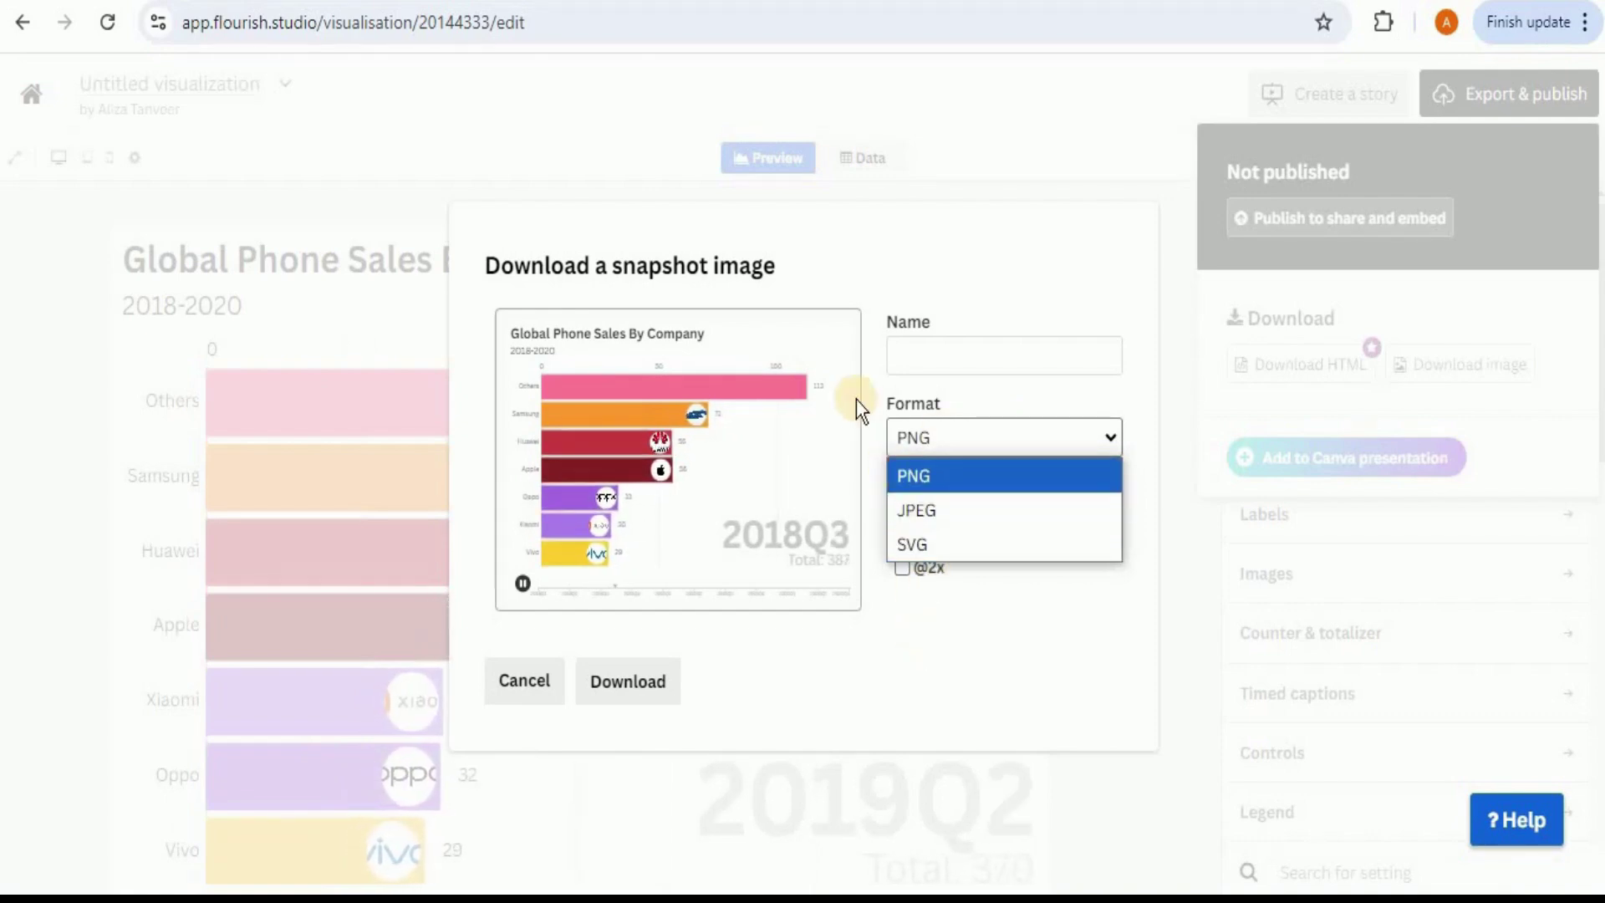
left_click(925, 399)
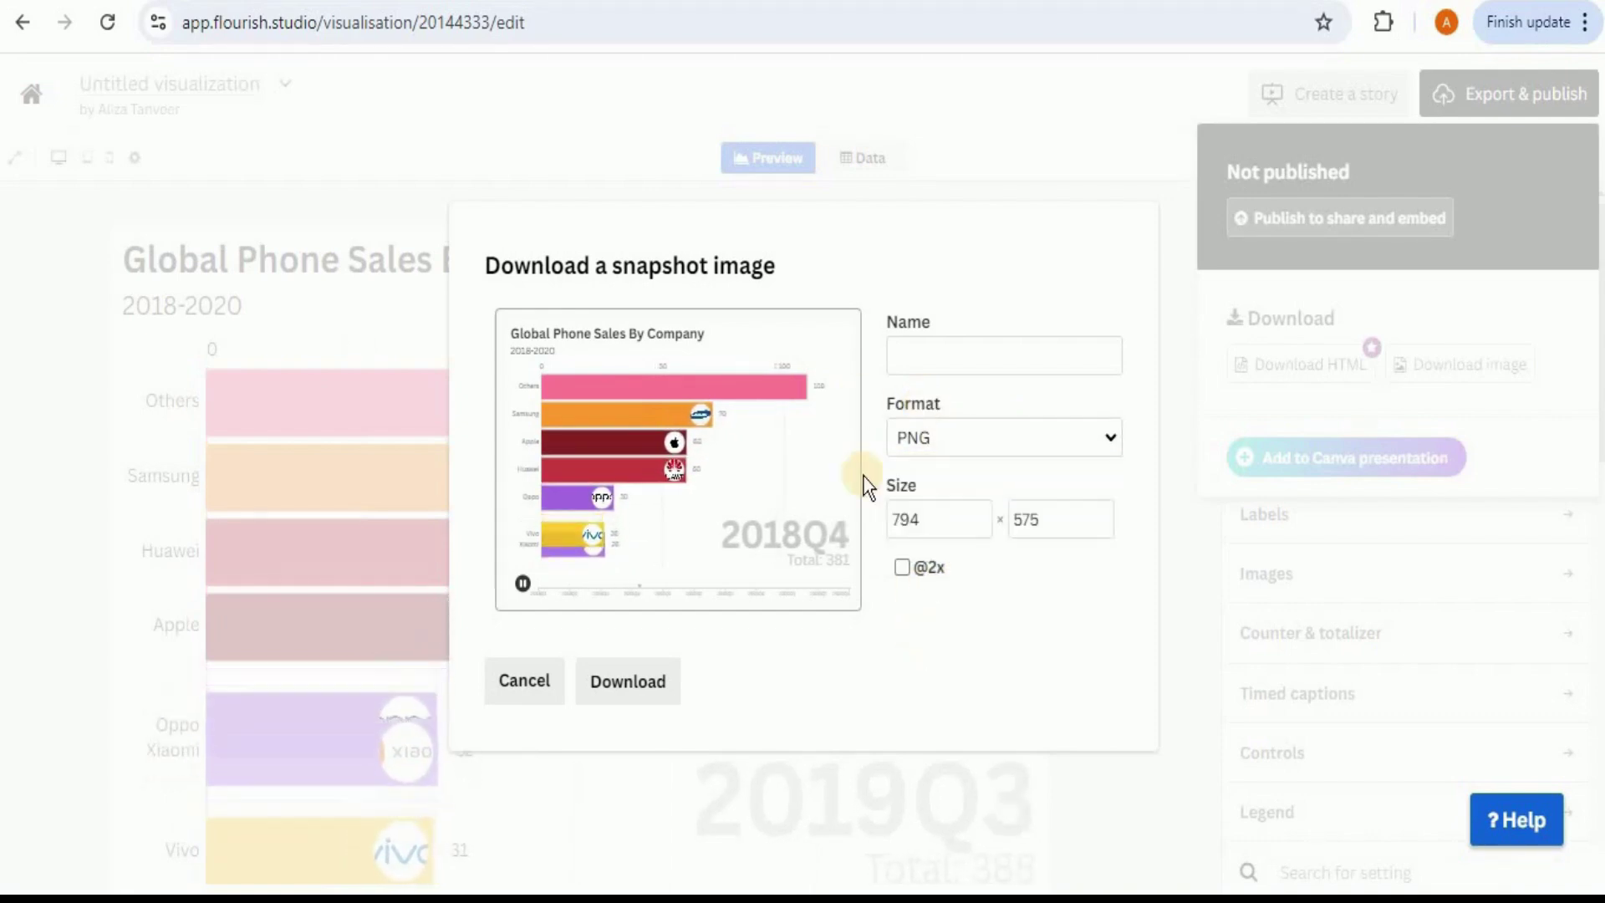
left_click(721, 376)
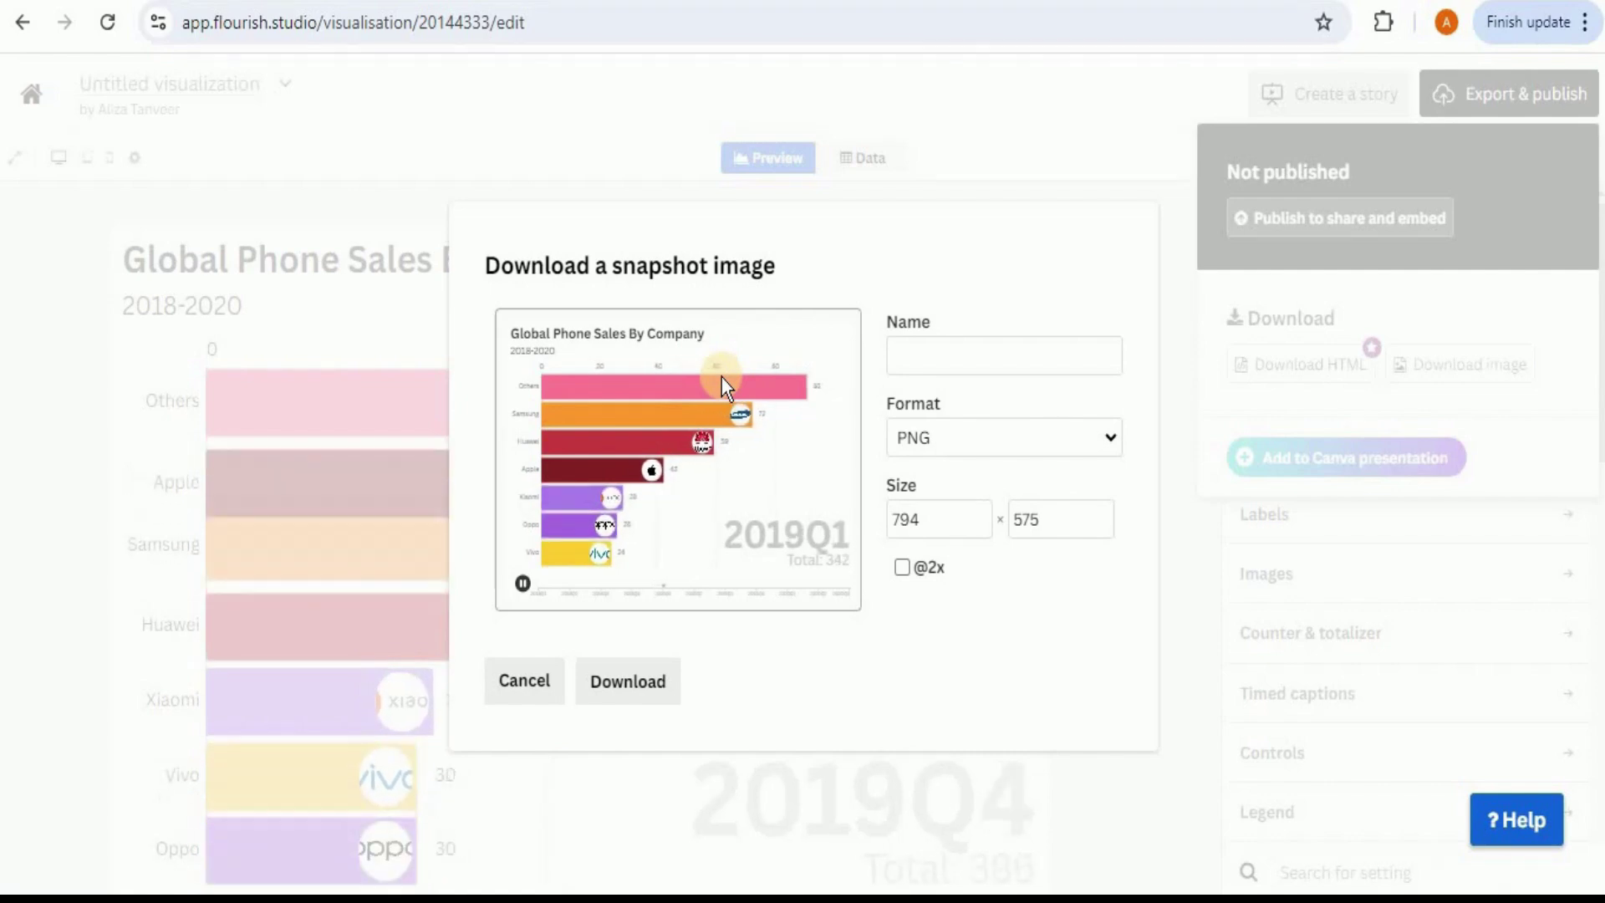
left_click(530, 676)
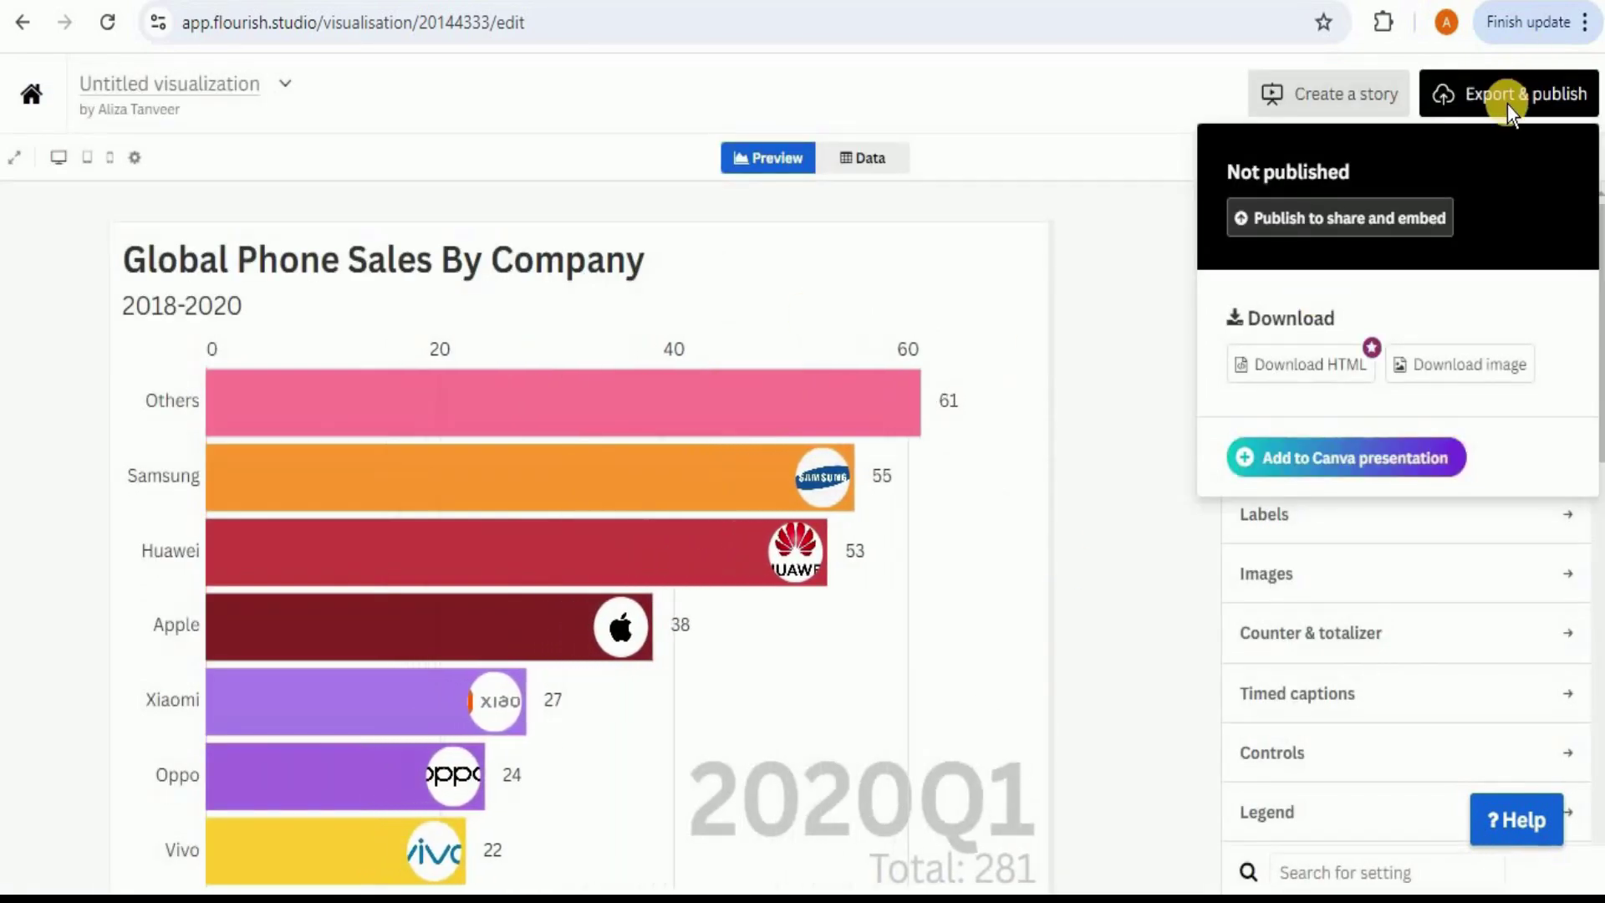
left_click(1305, 464)
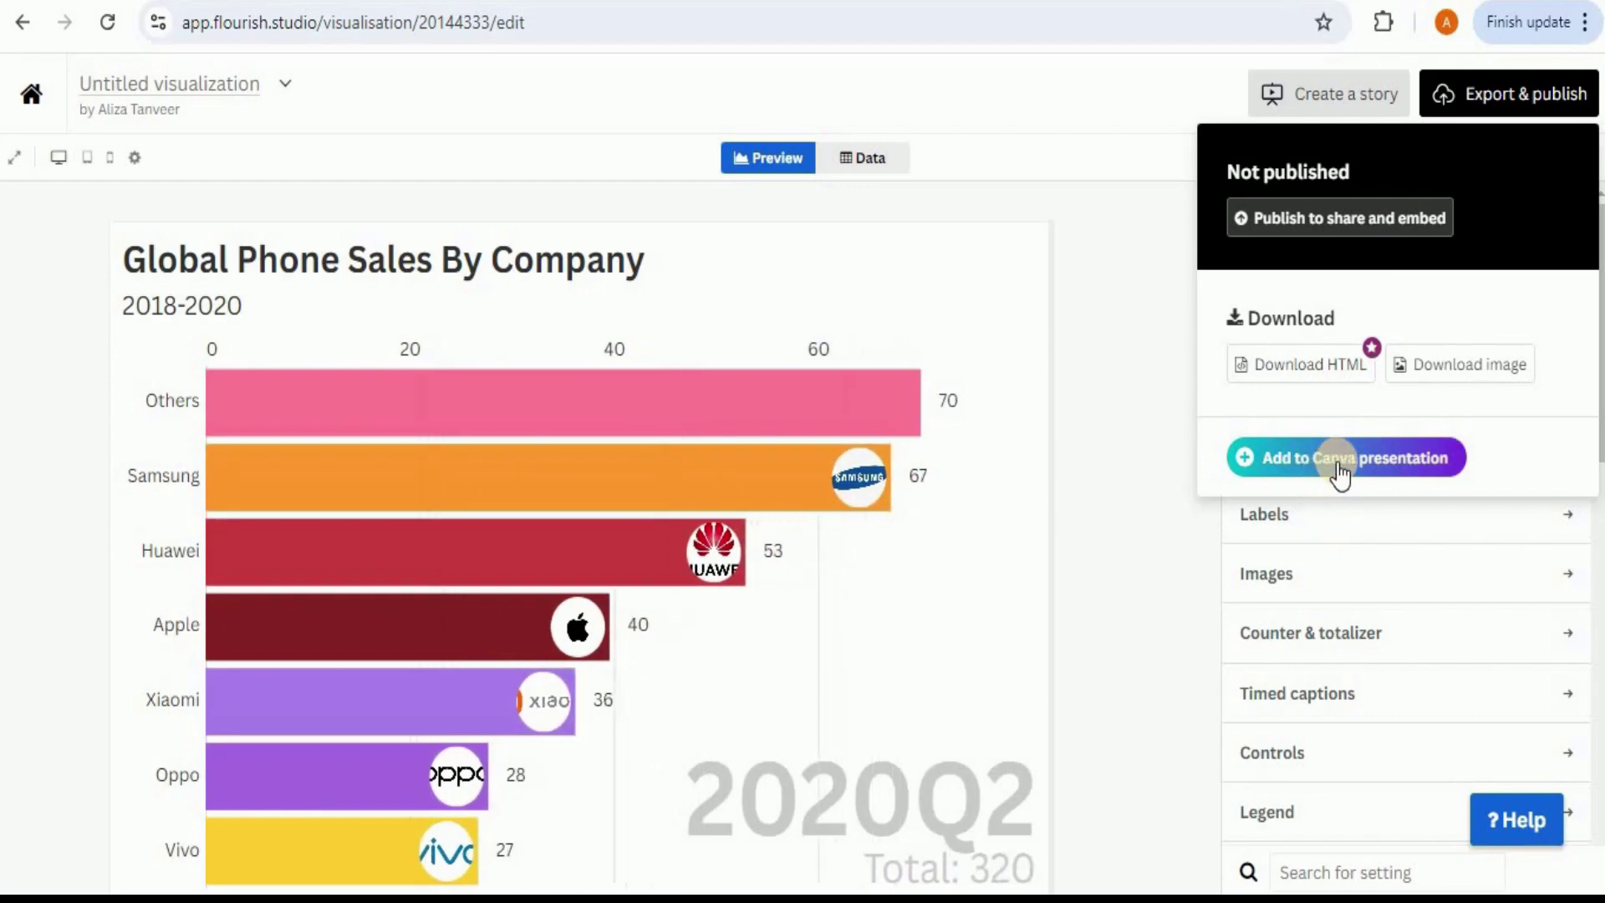
Sign in to Canva with Google, connect Flourish, and insert the race on the first page
left_click(625, 739)
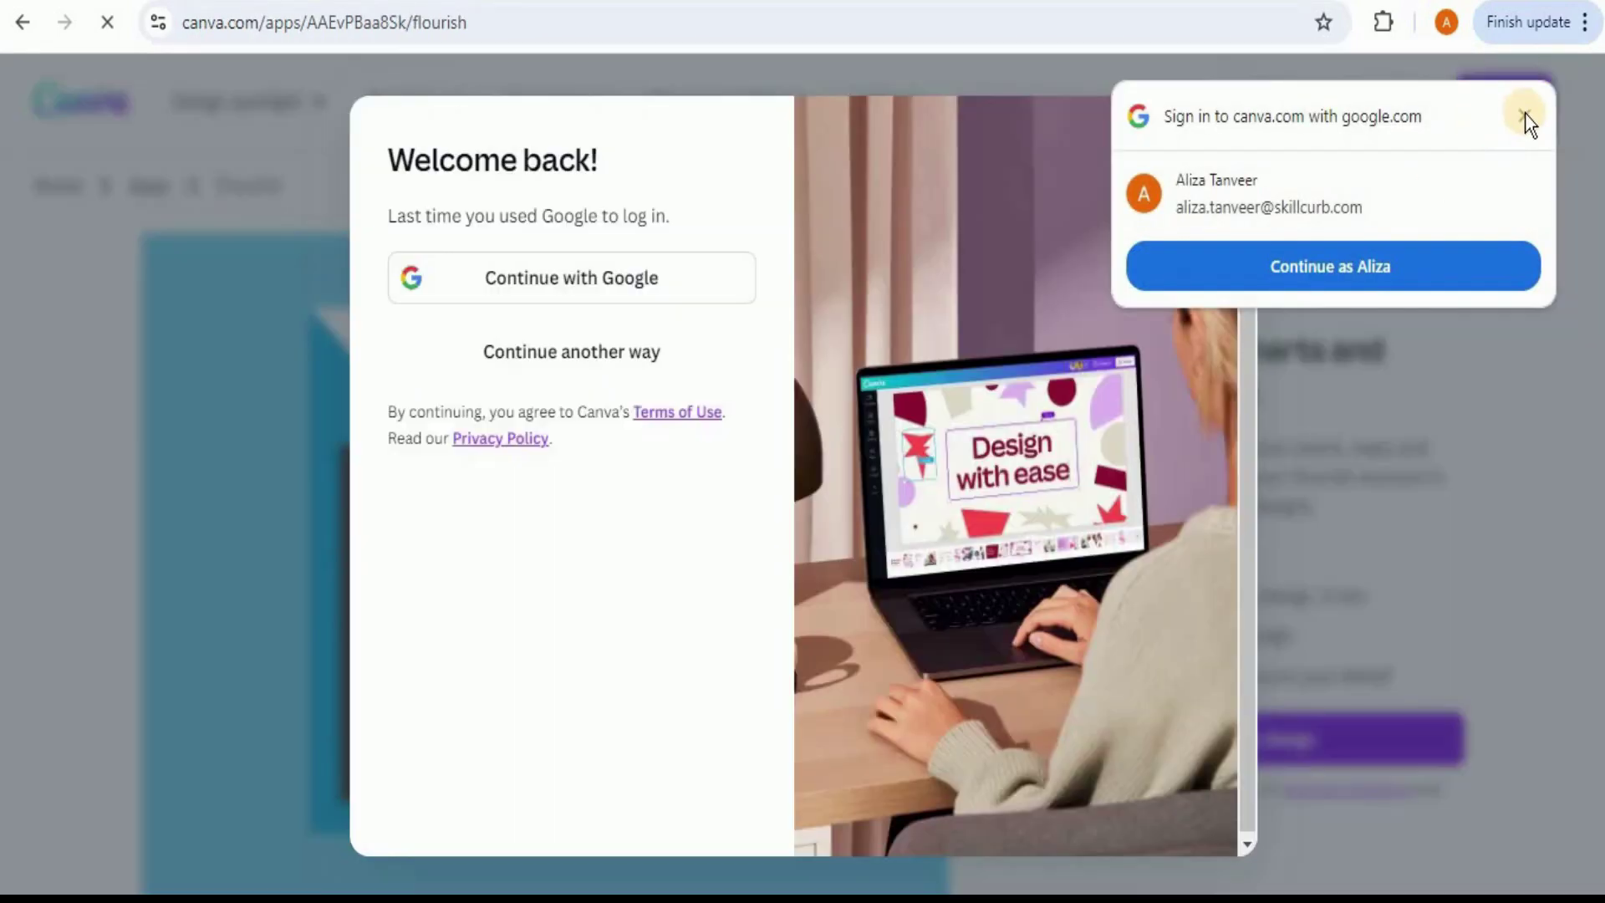
left_click(1524, 116)
left_click(608, 287)
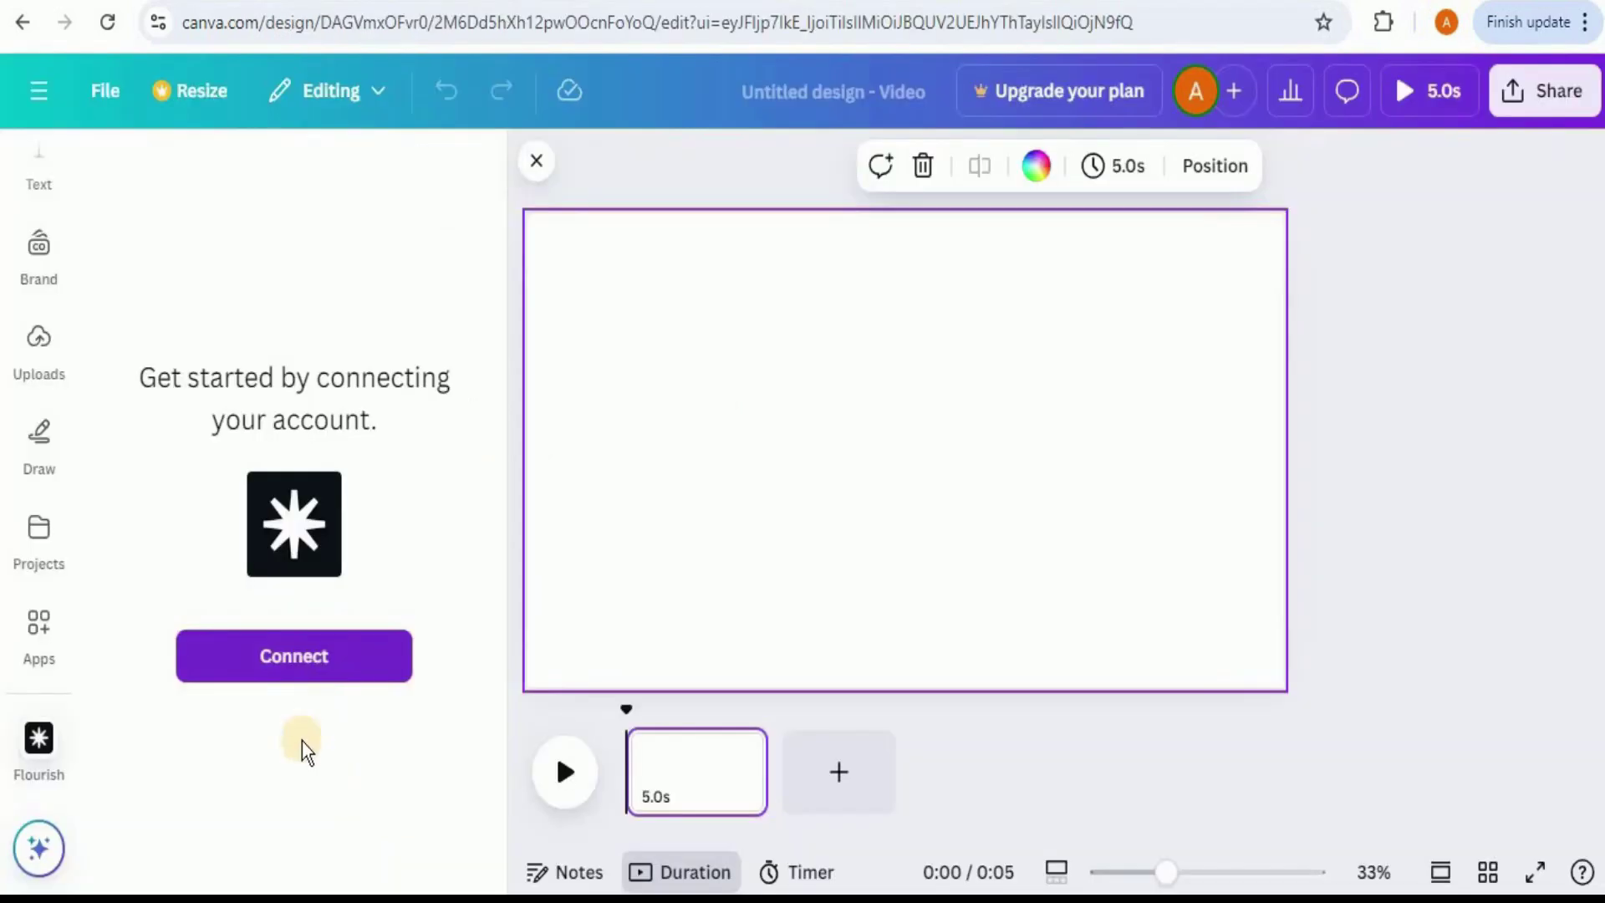
left_click(276, 655)
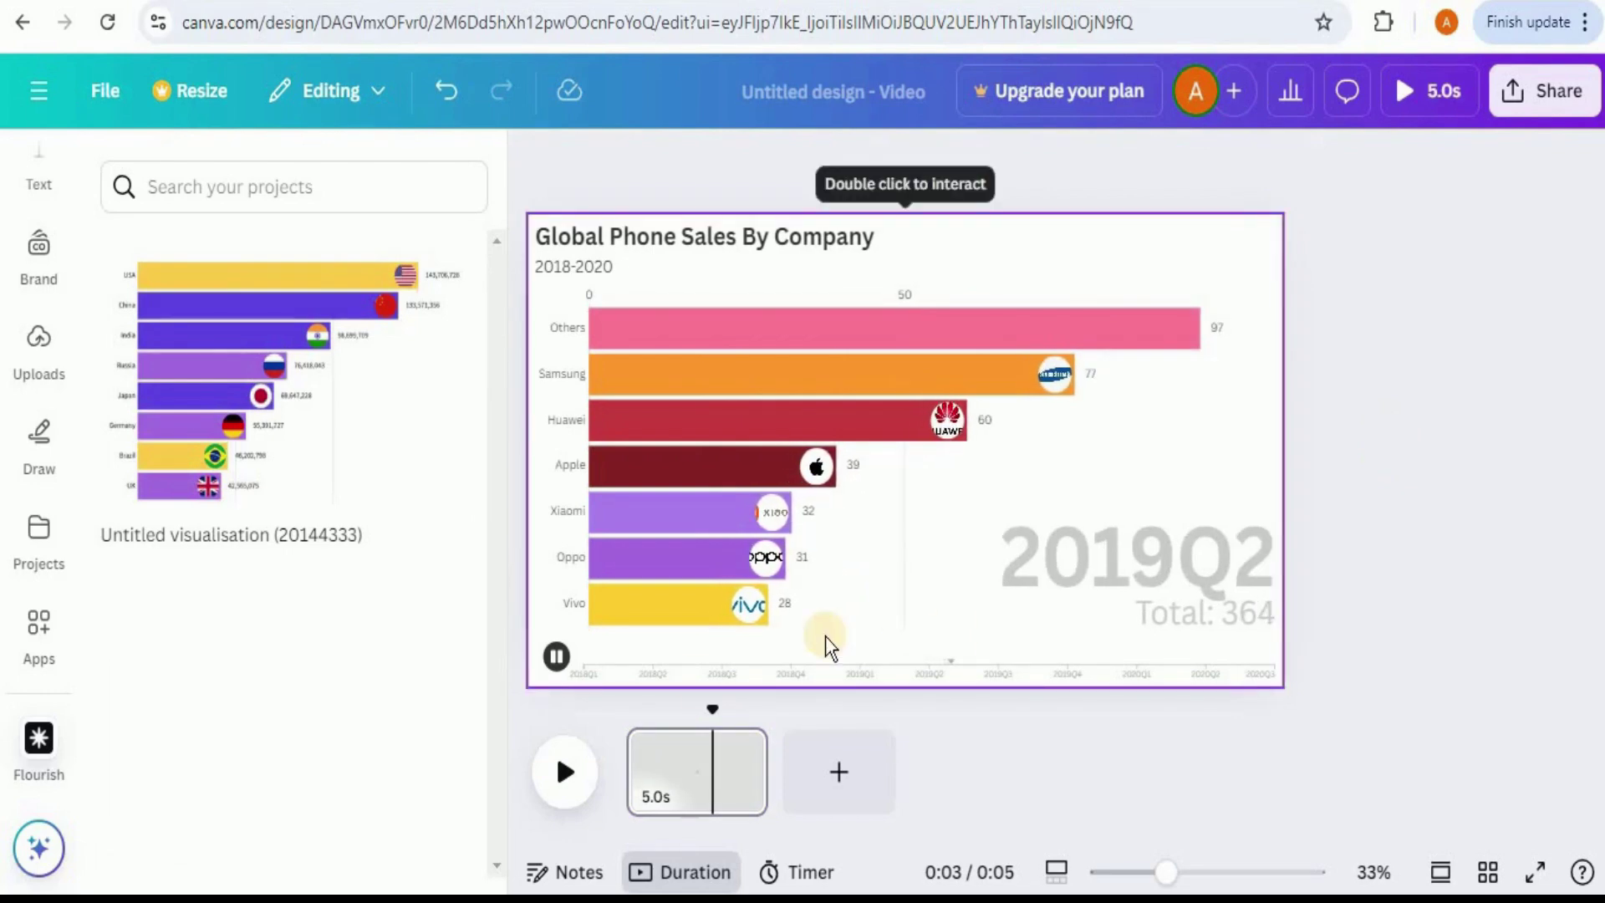
left_click(652, 736)
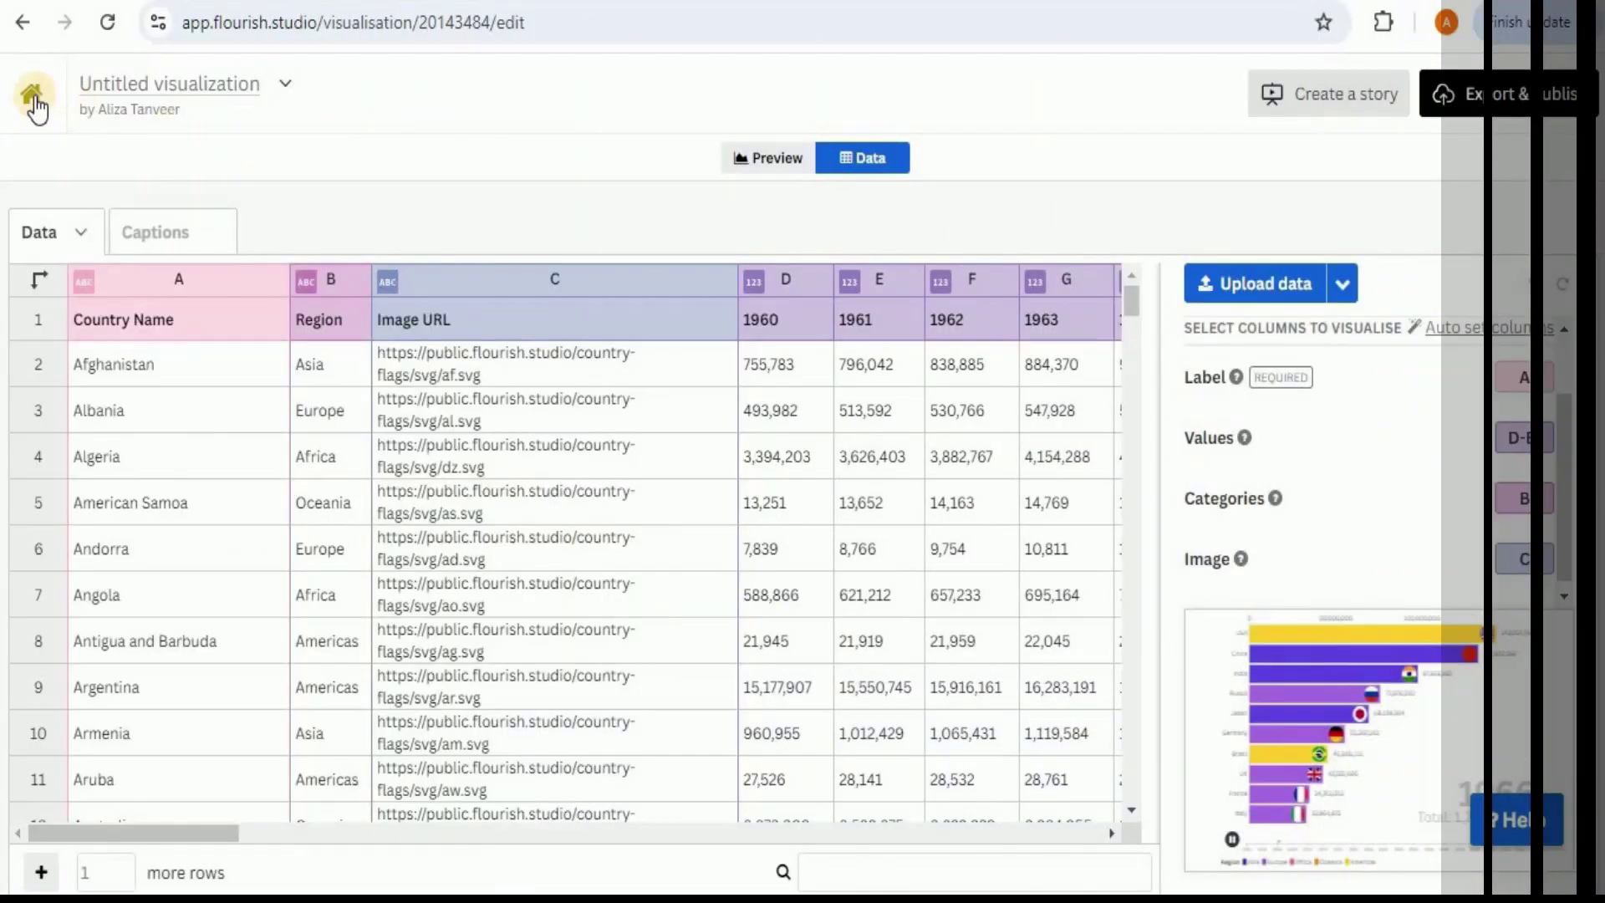
Create a new visualisation from the Pie chart template, showing the sample Fossil fuels/Low-carbon pie
left_click(33, 98)
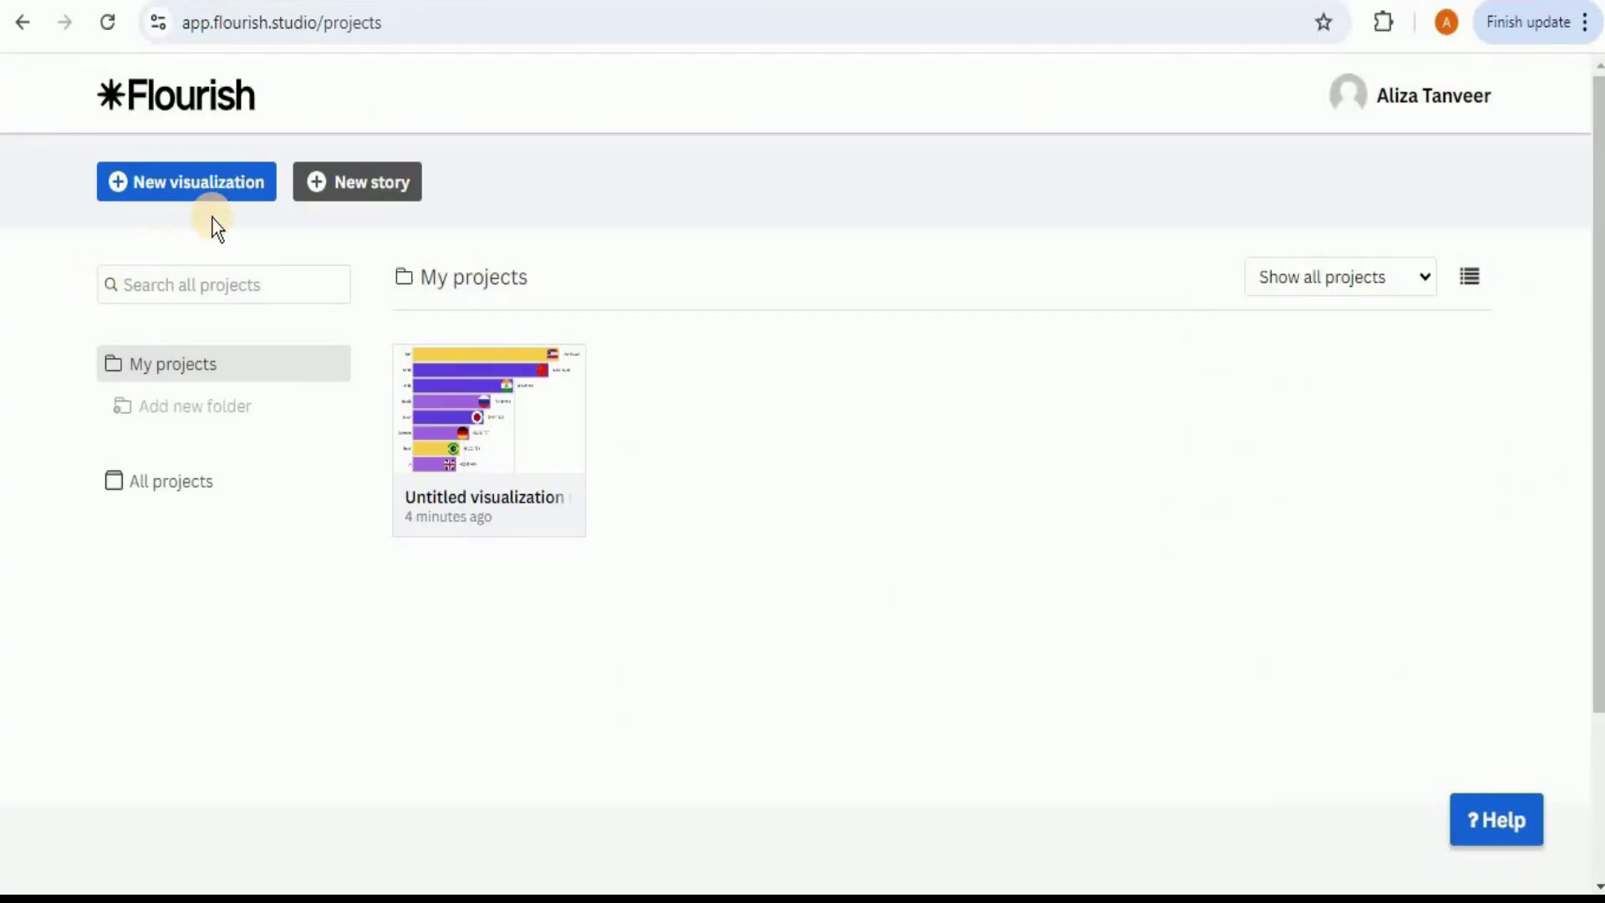
left_click(193, 204)
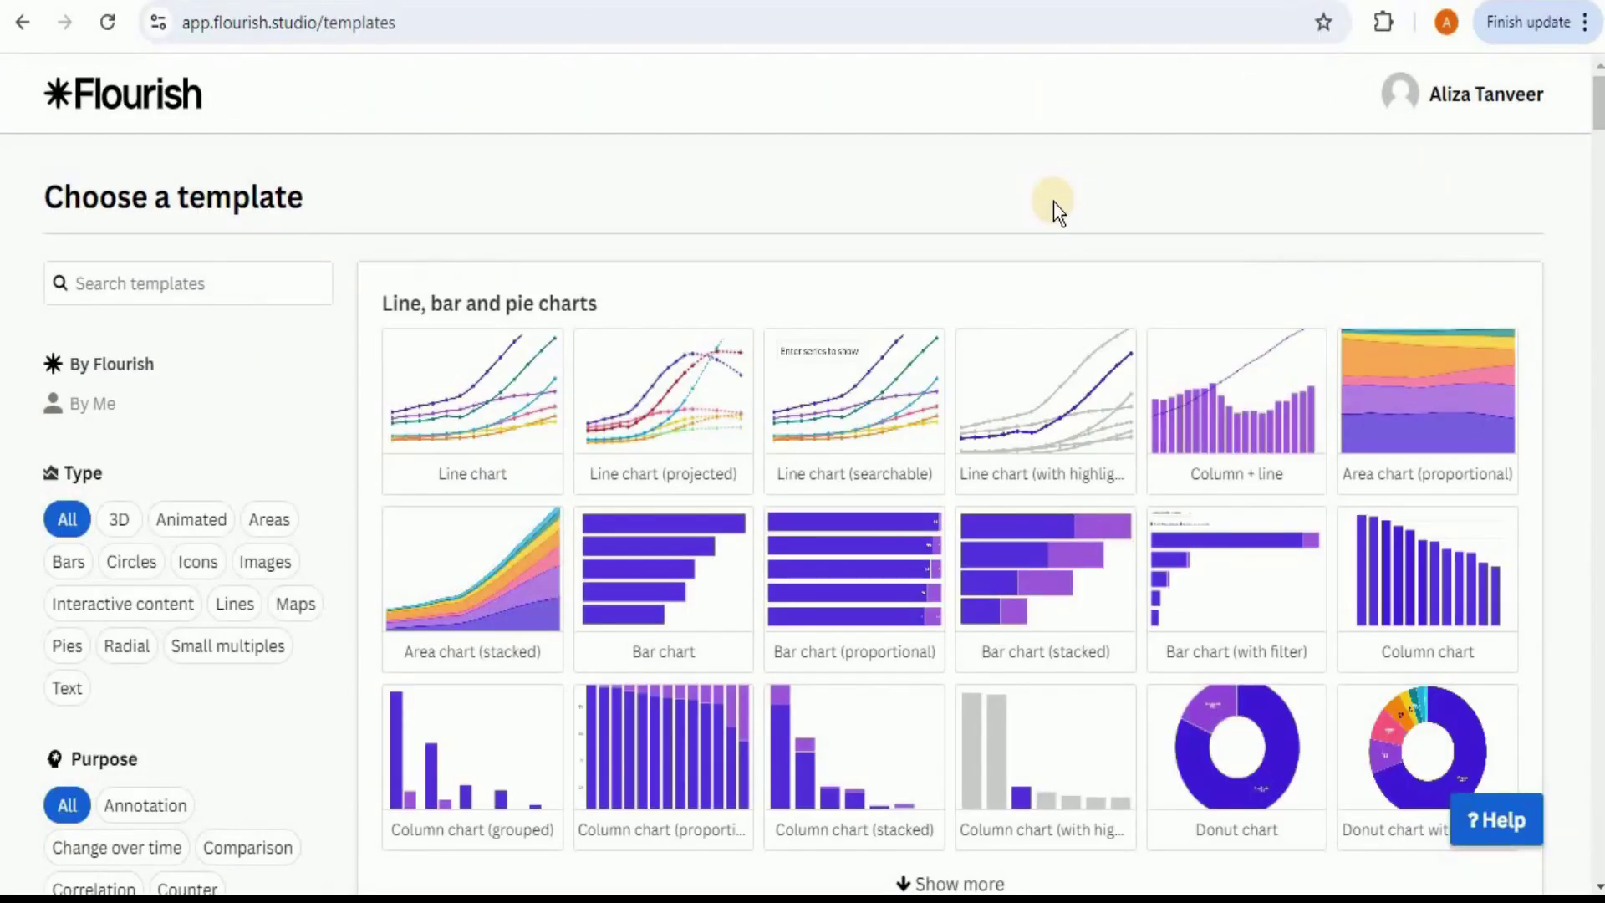
left_click_drag(1600, 117, 1599, 120)
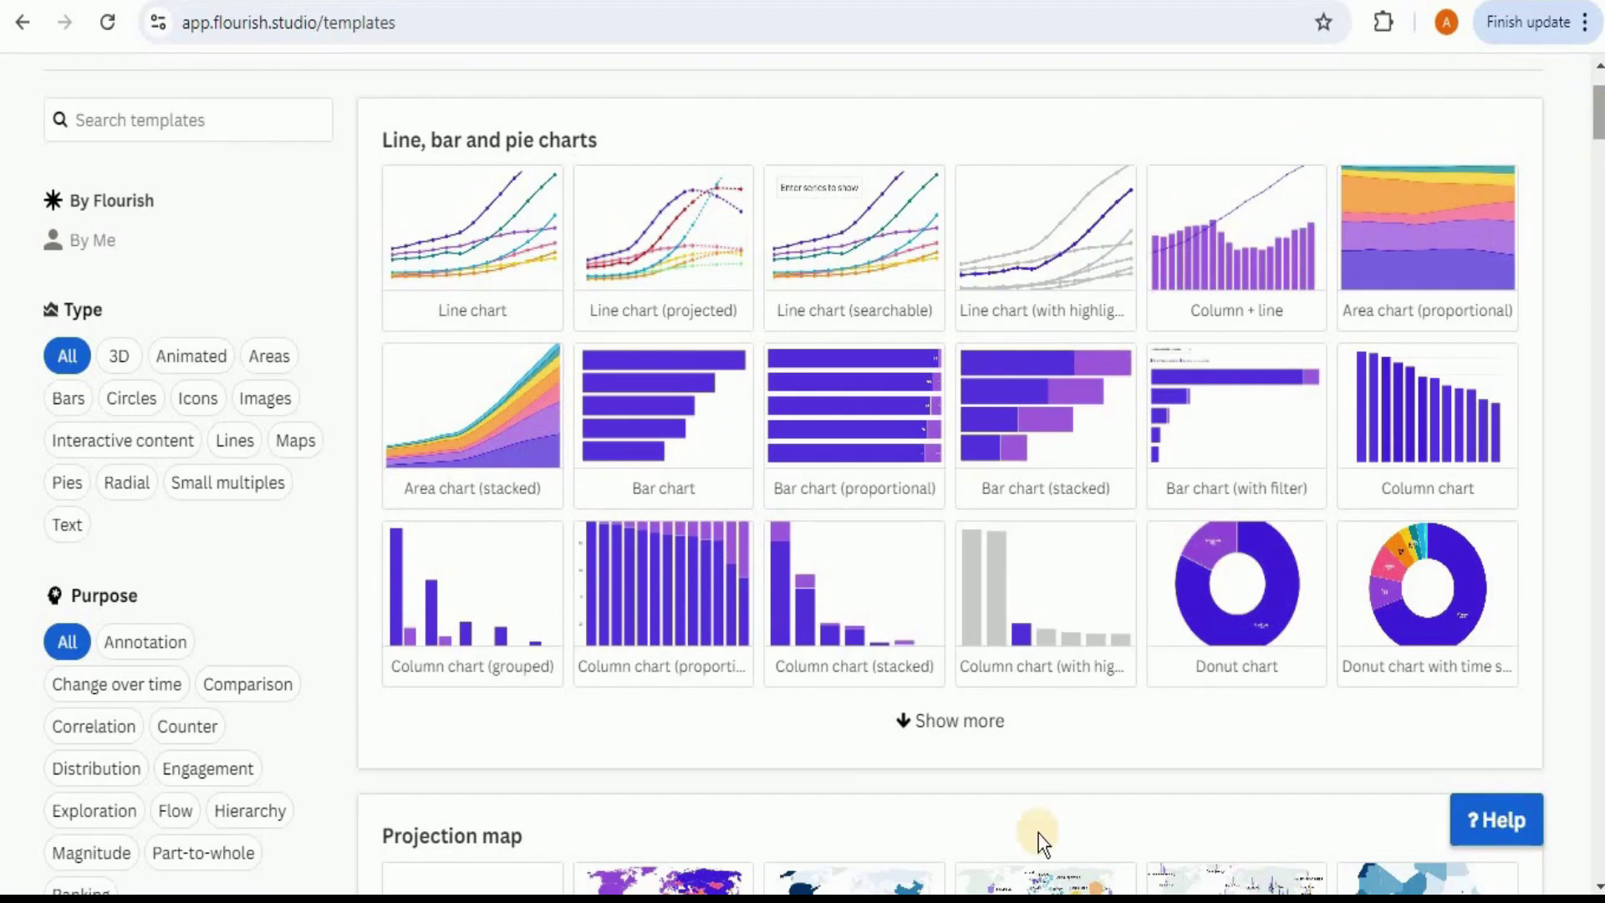
left_click(957, 721)
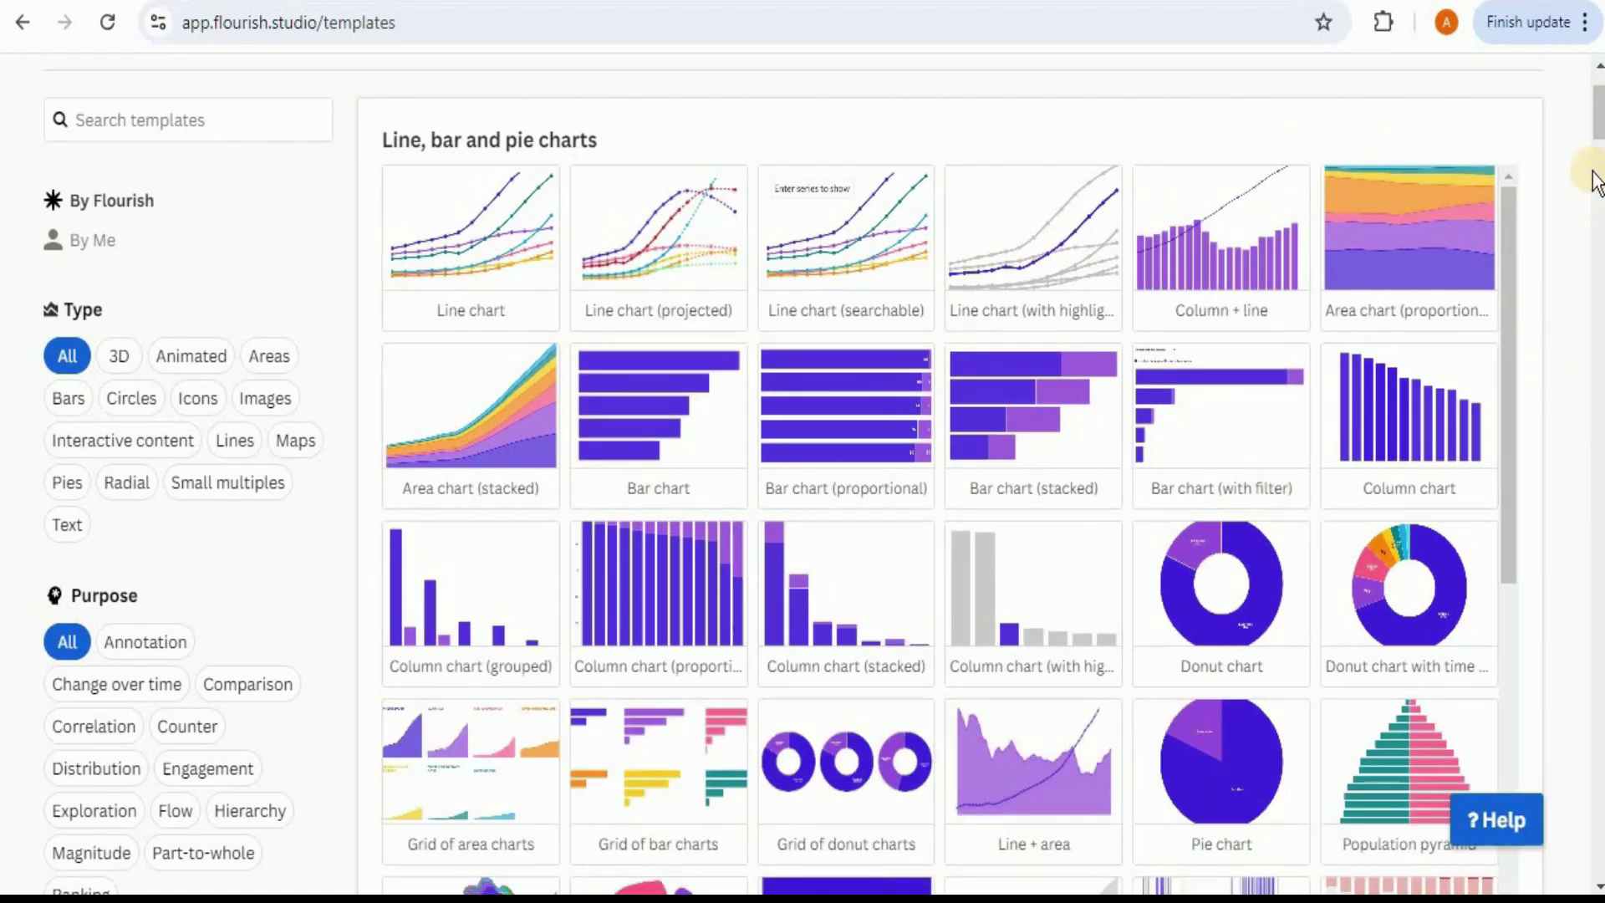
left_click_drag(1597, 126, 1597, 147)
scroll(1265, 502, "down", 1)
mouse_move(1265, 501)
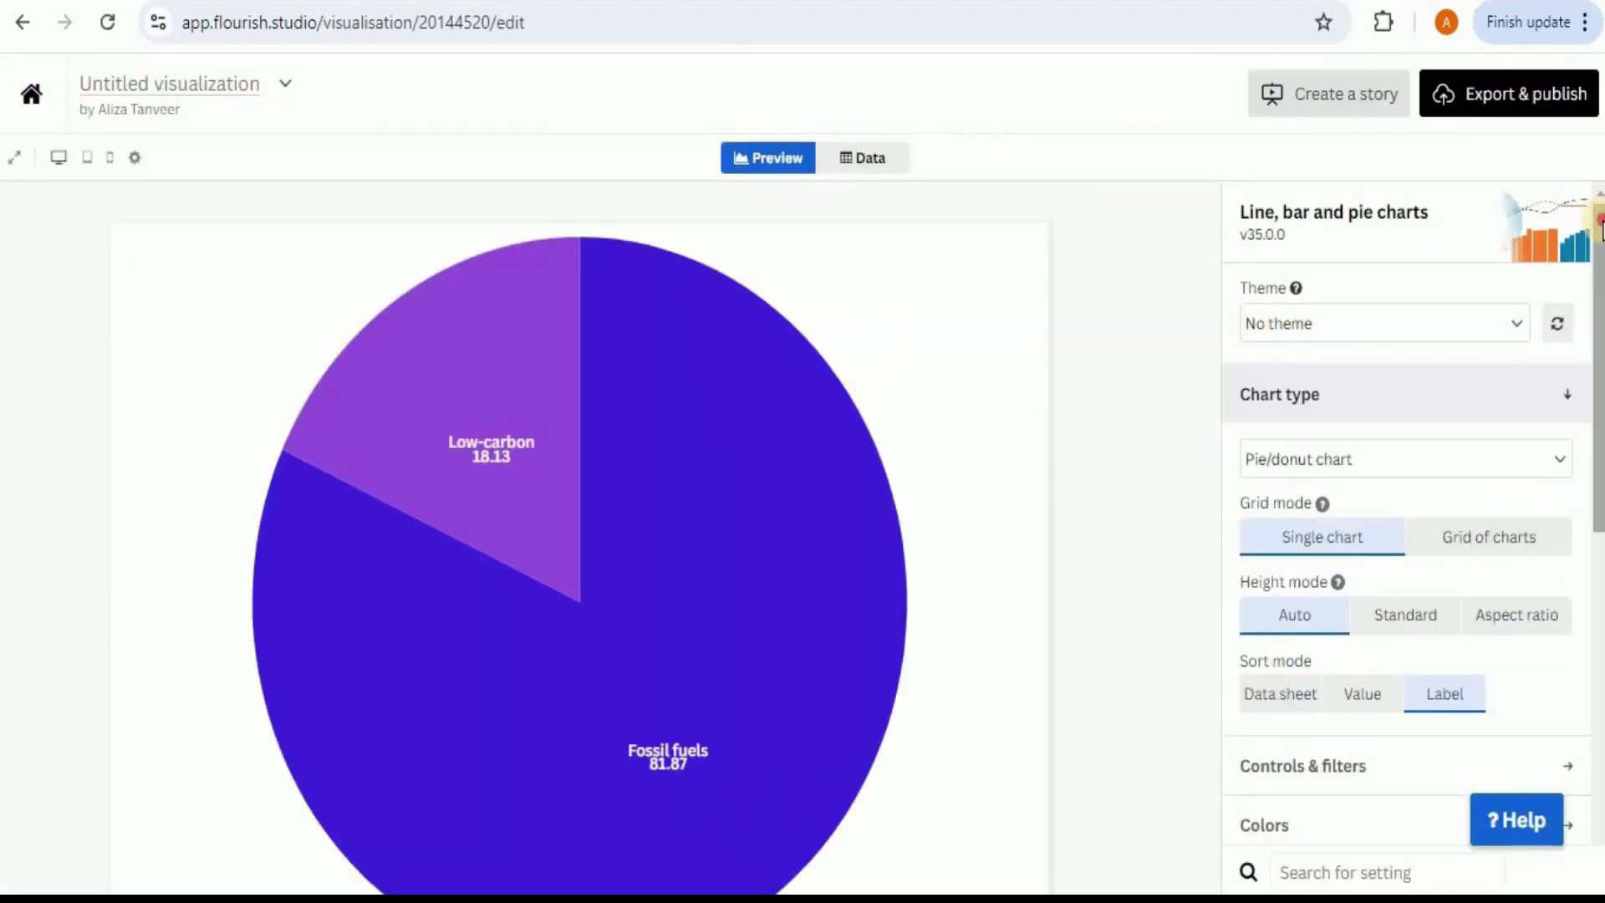
Upload the phone-sales file in the Data sheet and return to the pie preview
scroll(1405, 501, "down", 2)
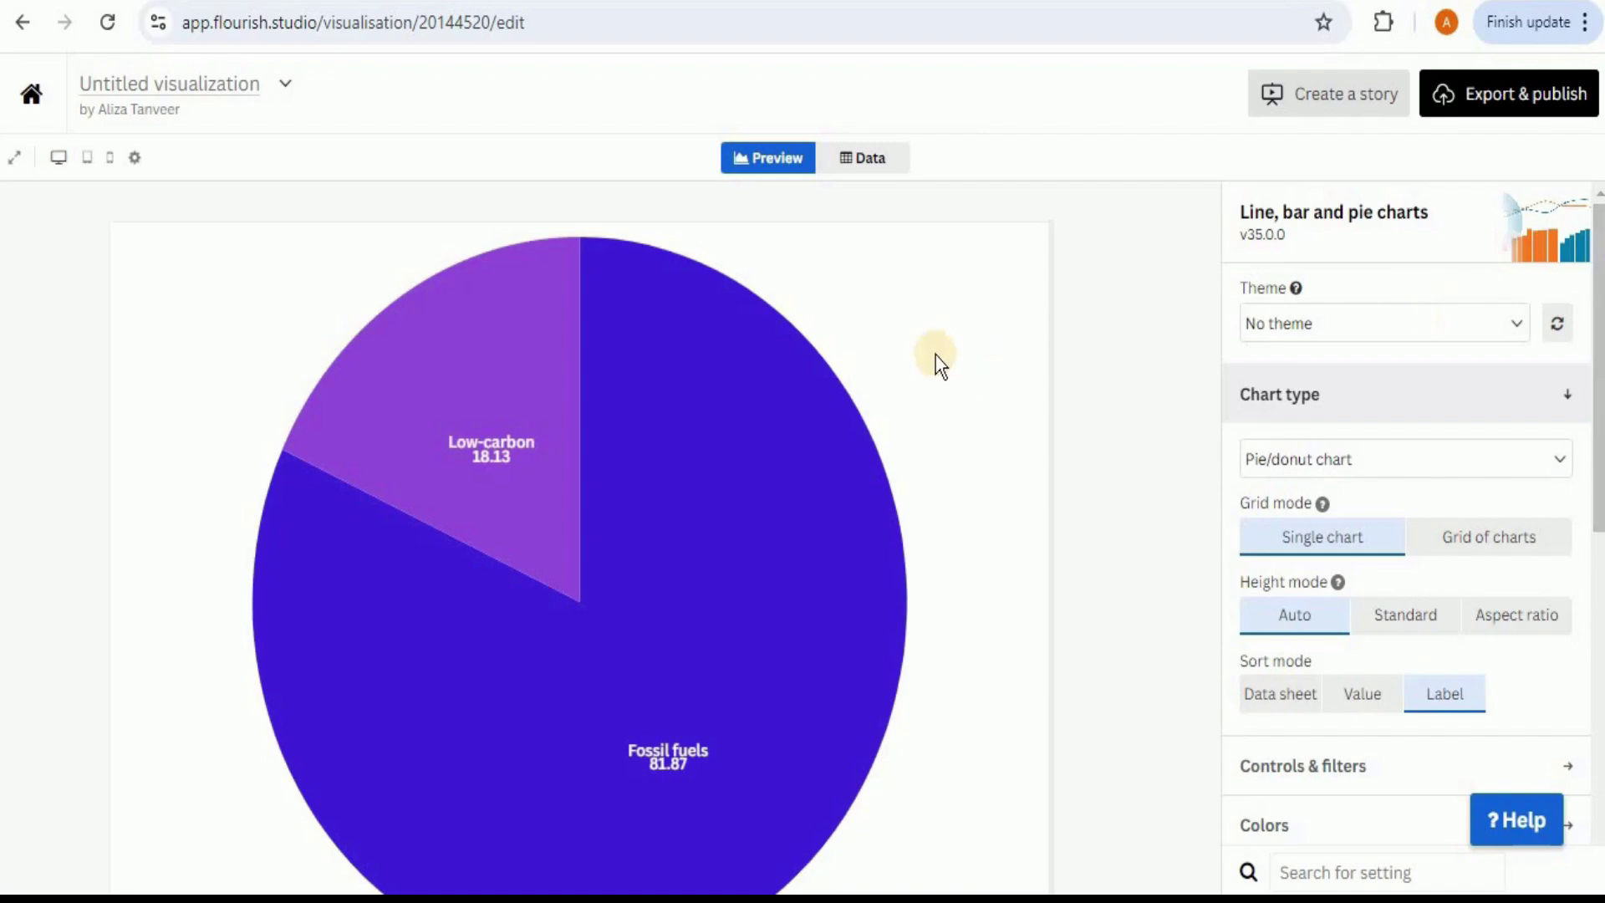
left_click(869, 161)
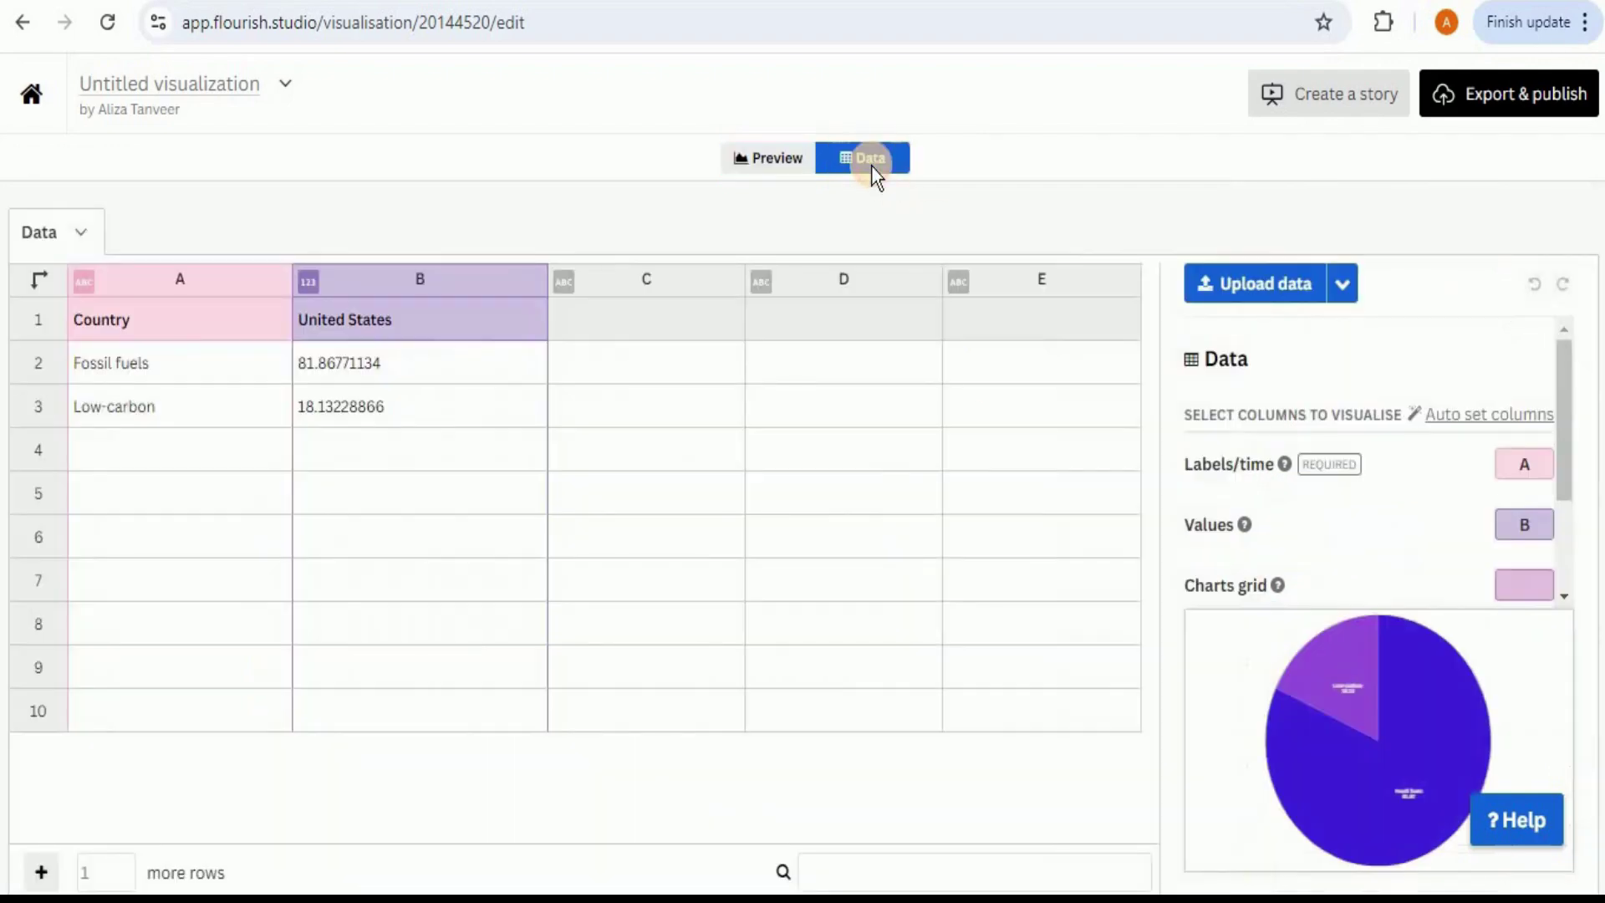
left_click(1264, 291)
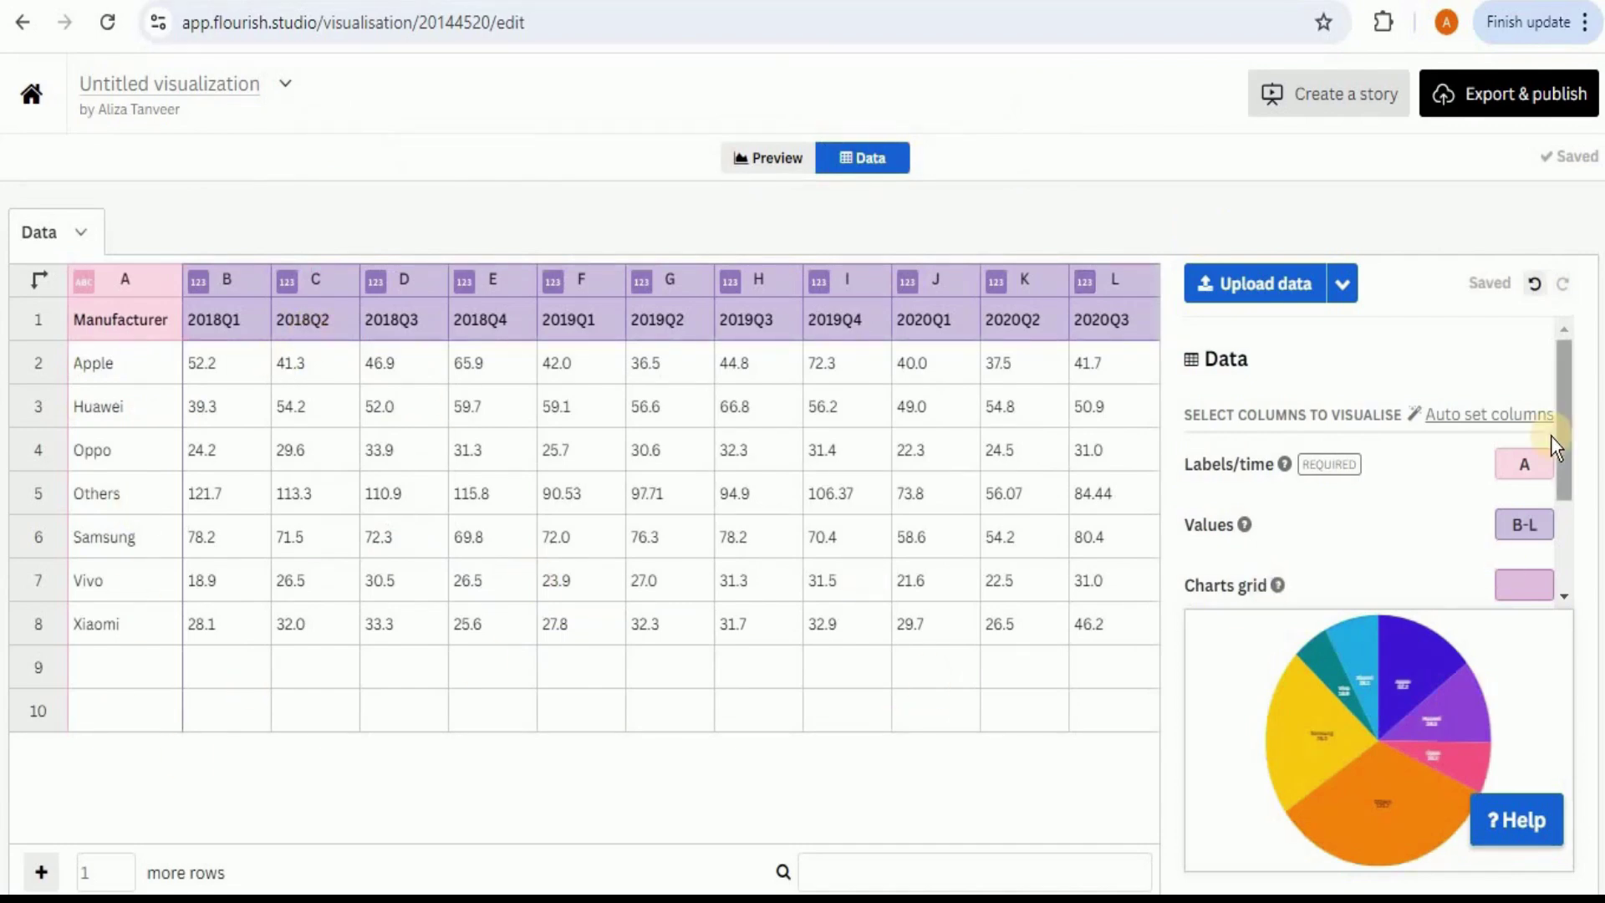
left_click_drag(1563, 435, 1573, 522)
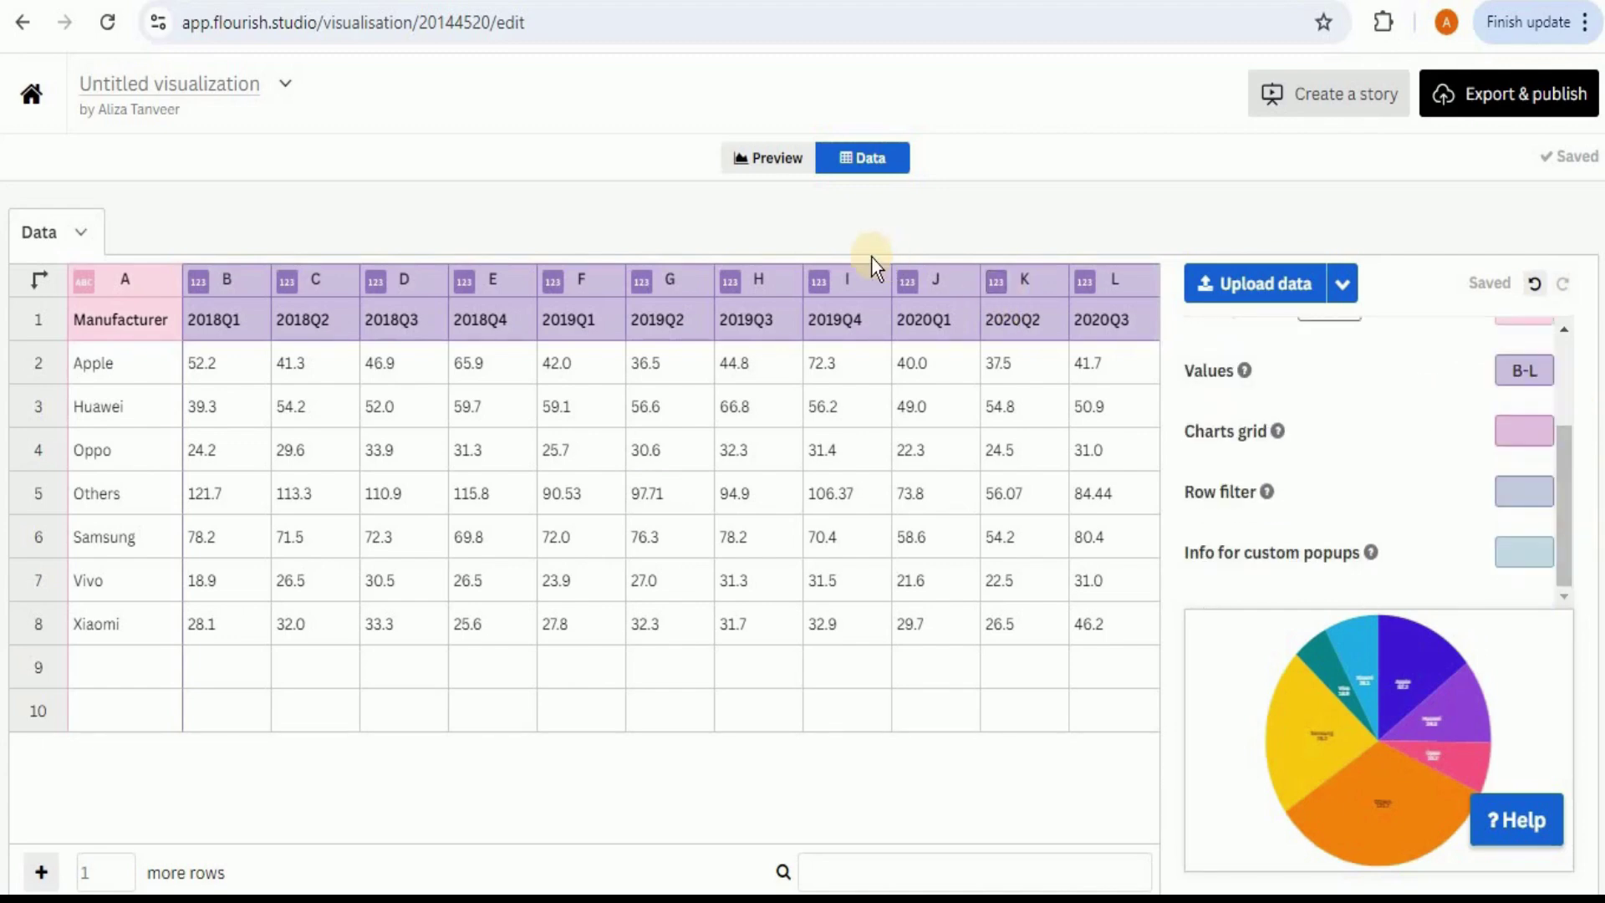
left_click(774, 159)
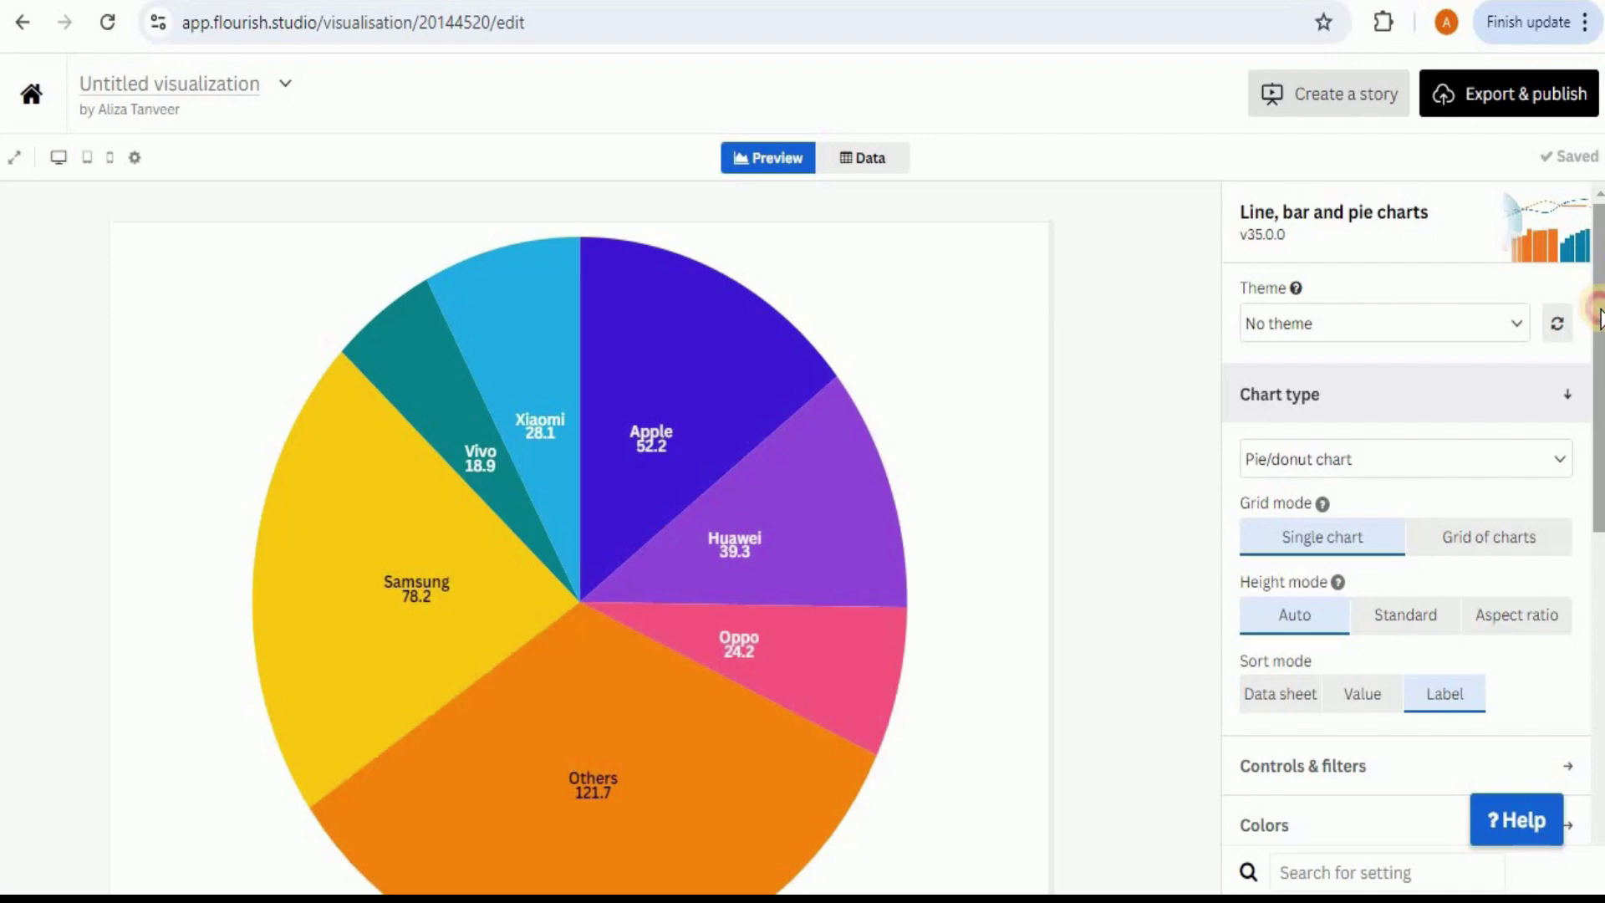
Switch Grid mode to Grid of charts, producing eleven quarterly pies from 2018Q1 to 2020Q3
left_click_drag(1598, 316, 1598, 352)
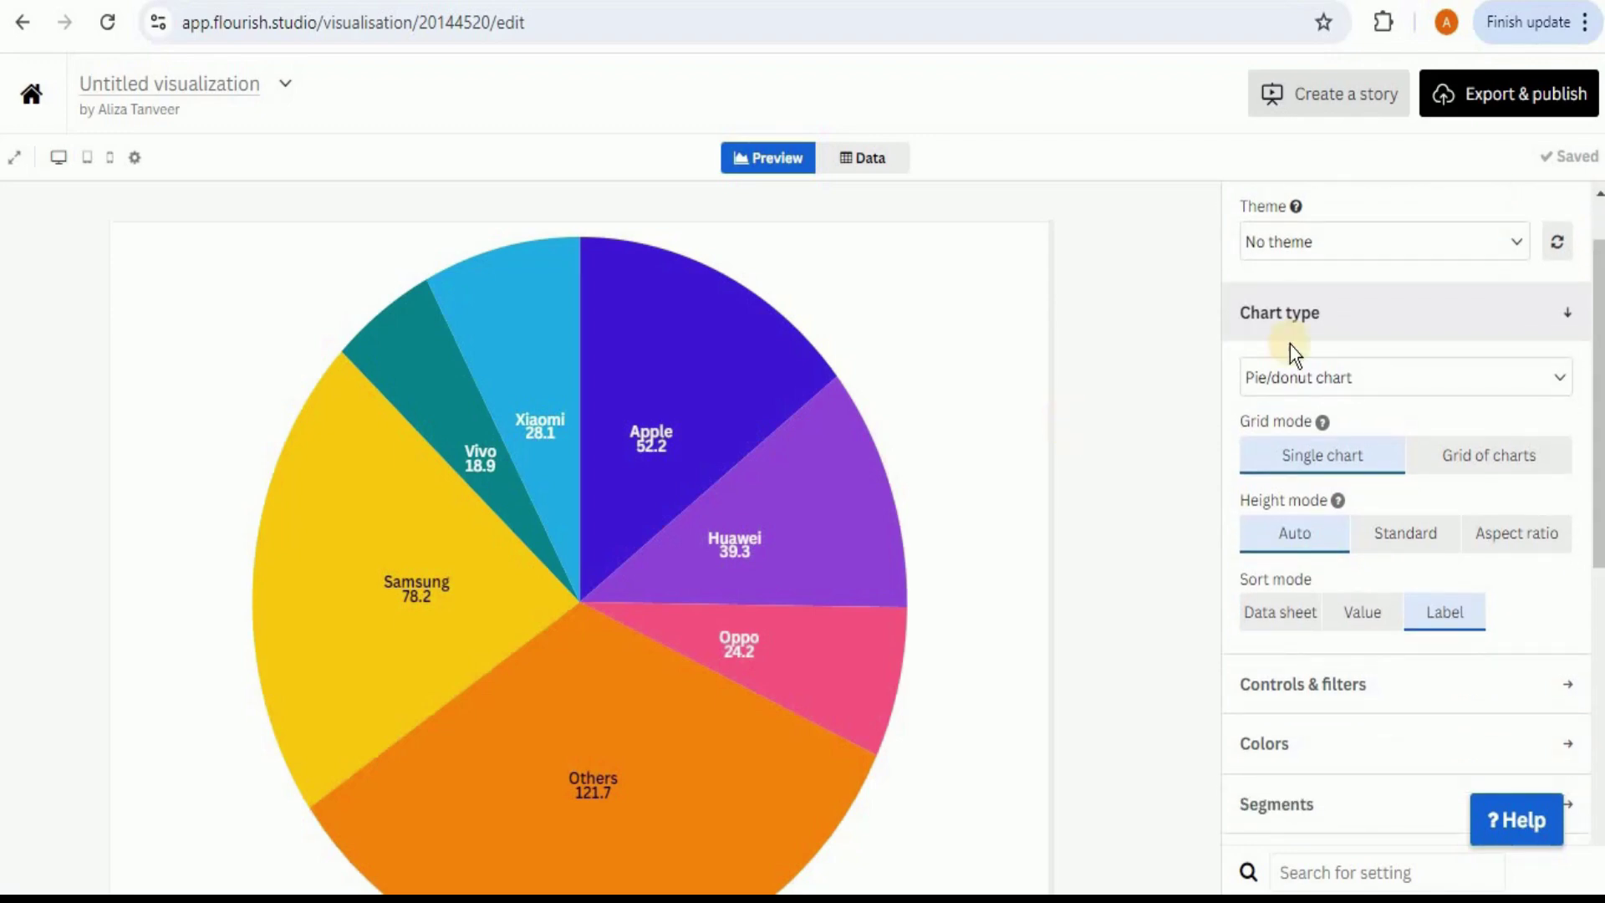
scroll(1598, 372, "down", 1)
scroll(1599, 372, "up", 1)
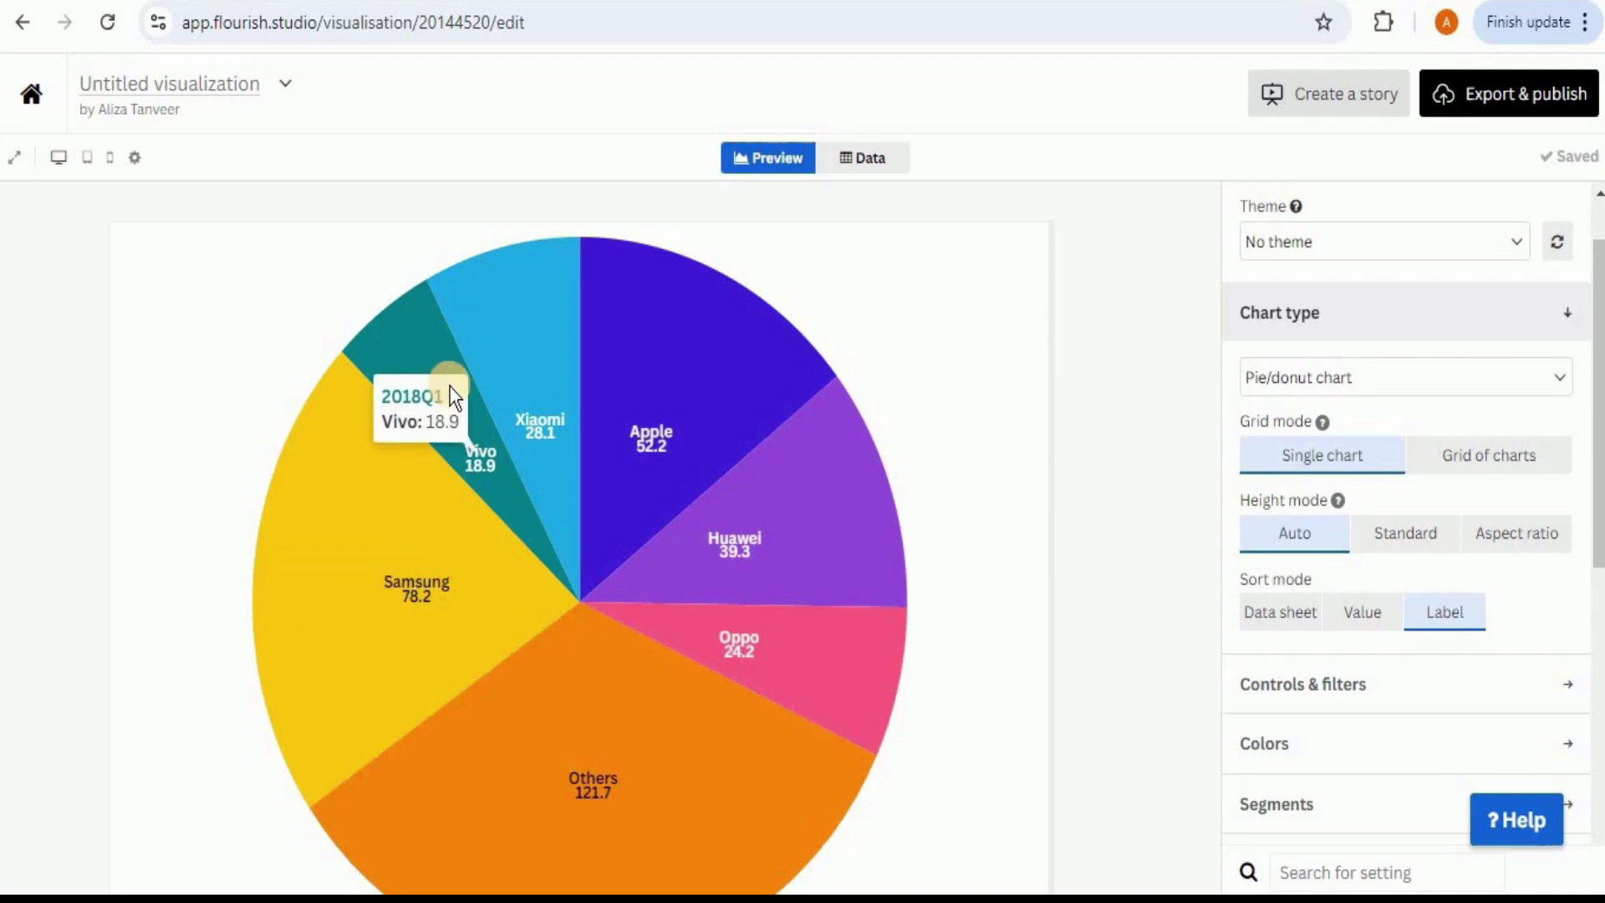
left_click(691, 384)
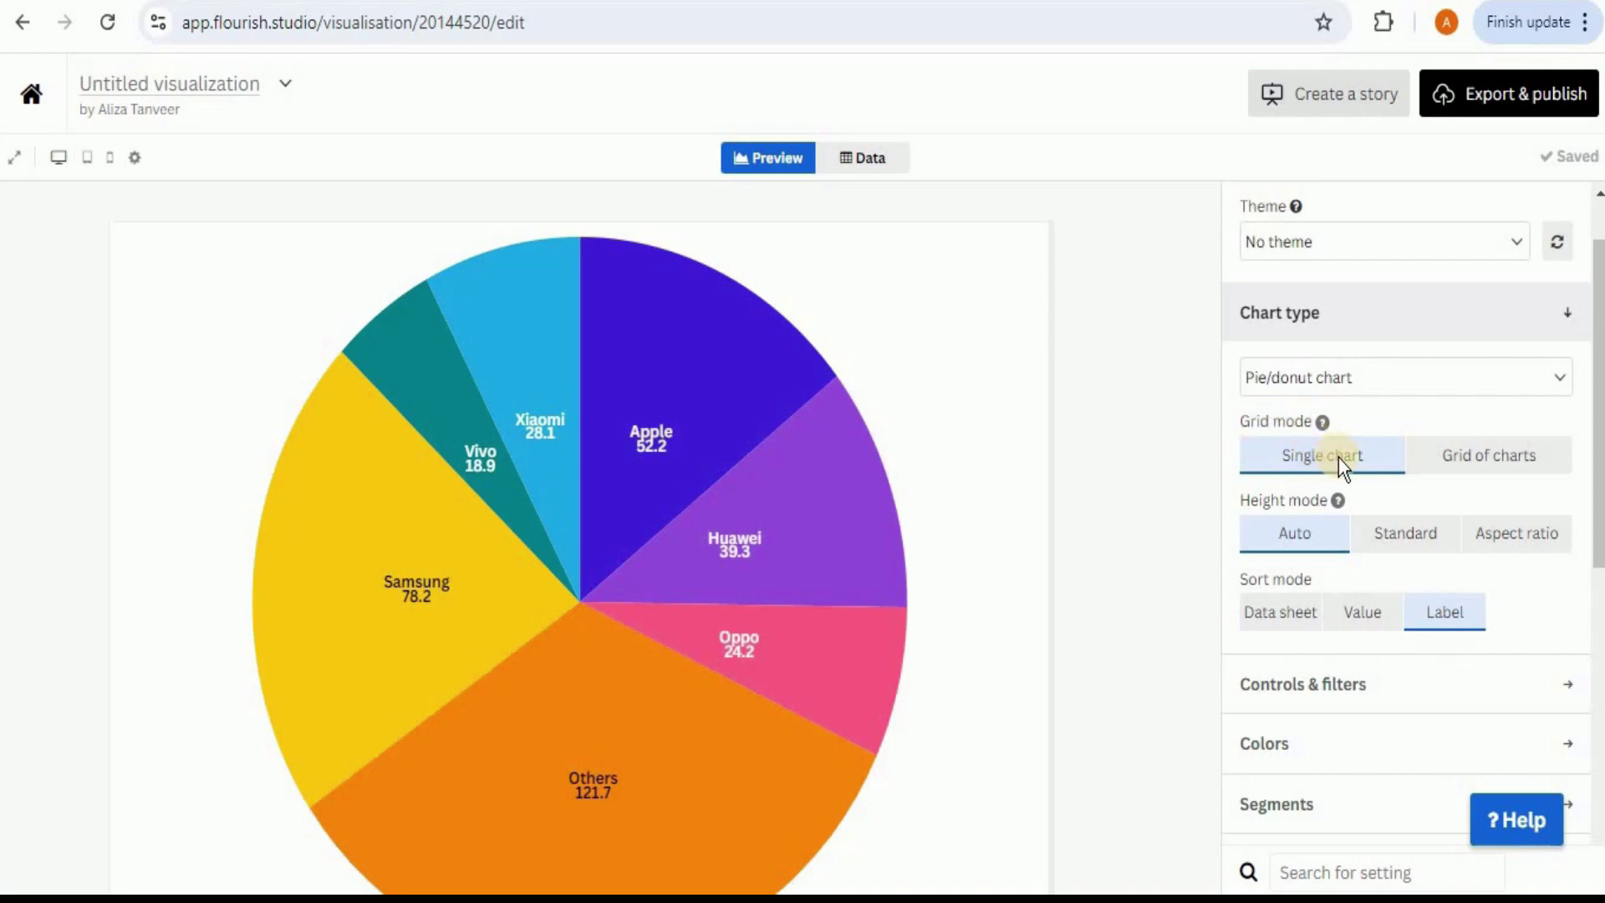
left_click(1509, 460)
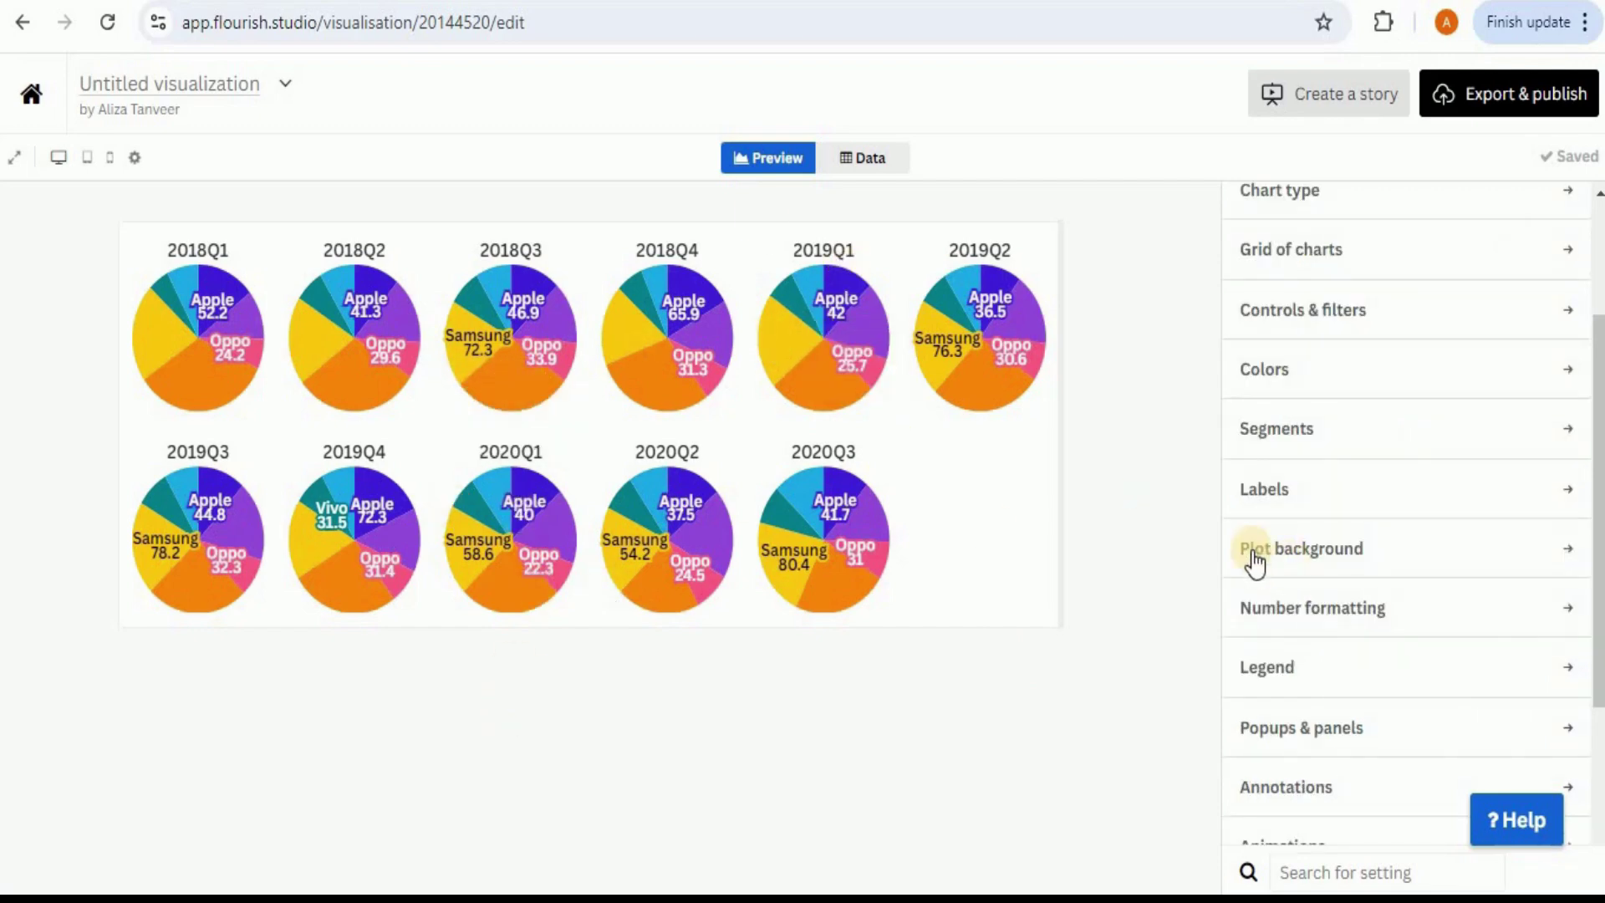
Set the pie grid to Fixed with 2 columns and scroll through the eleven quarterly pies
scroll(1597, 368, "up", 3)
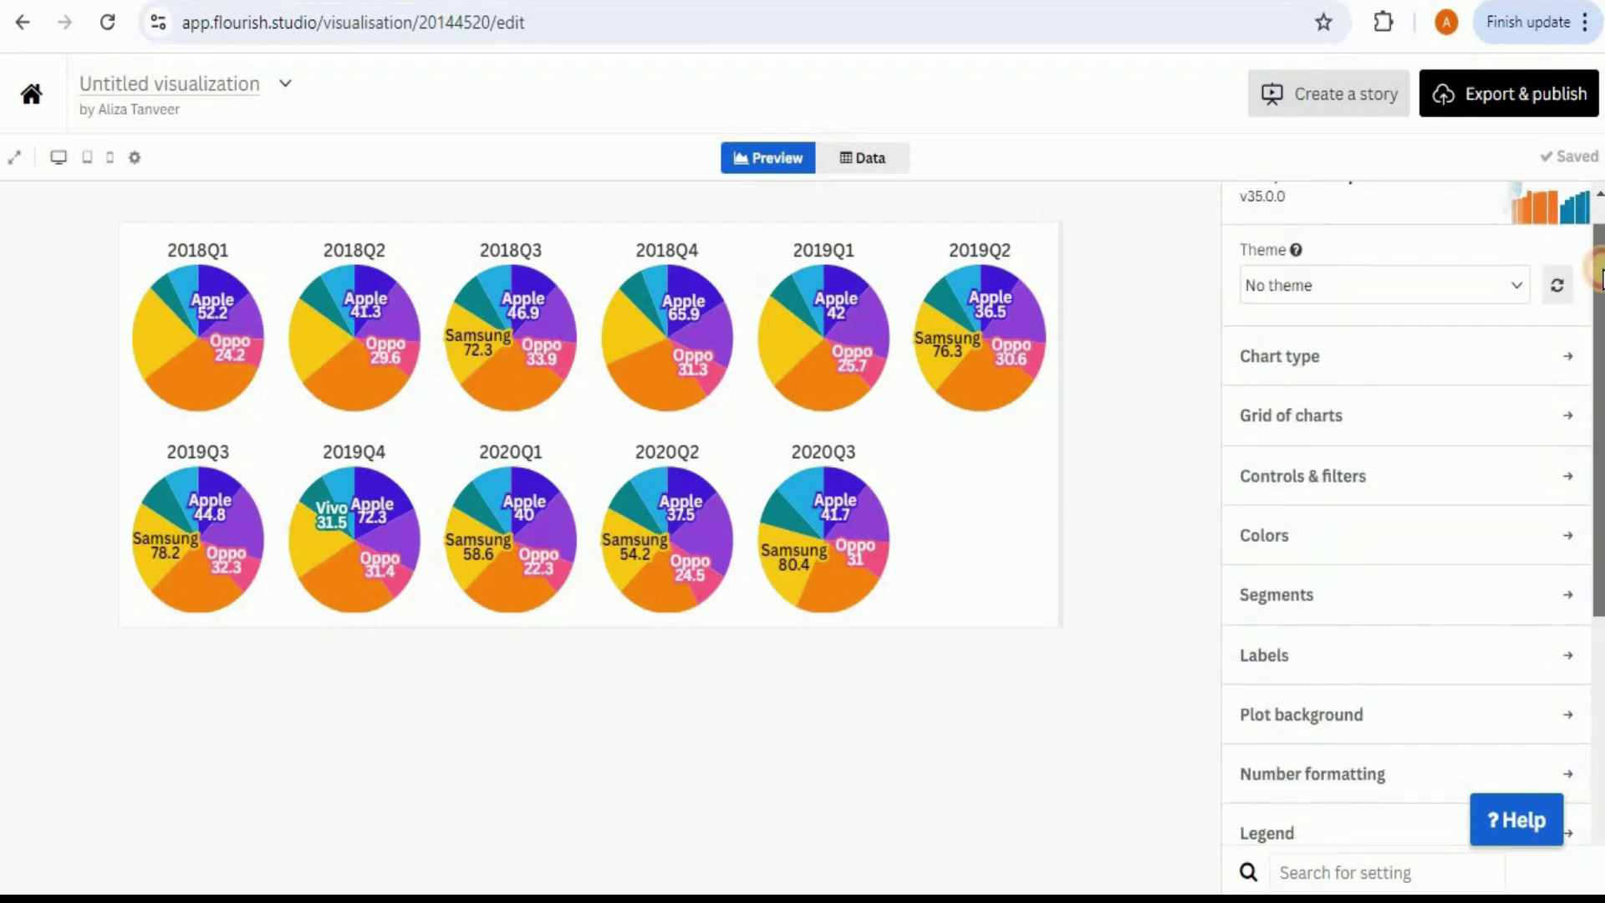
scroll(1330, 330, "down", 1)
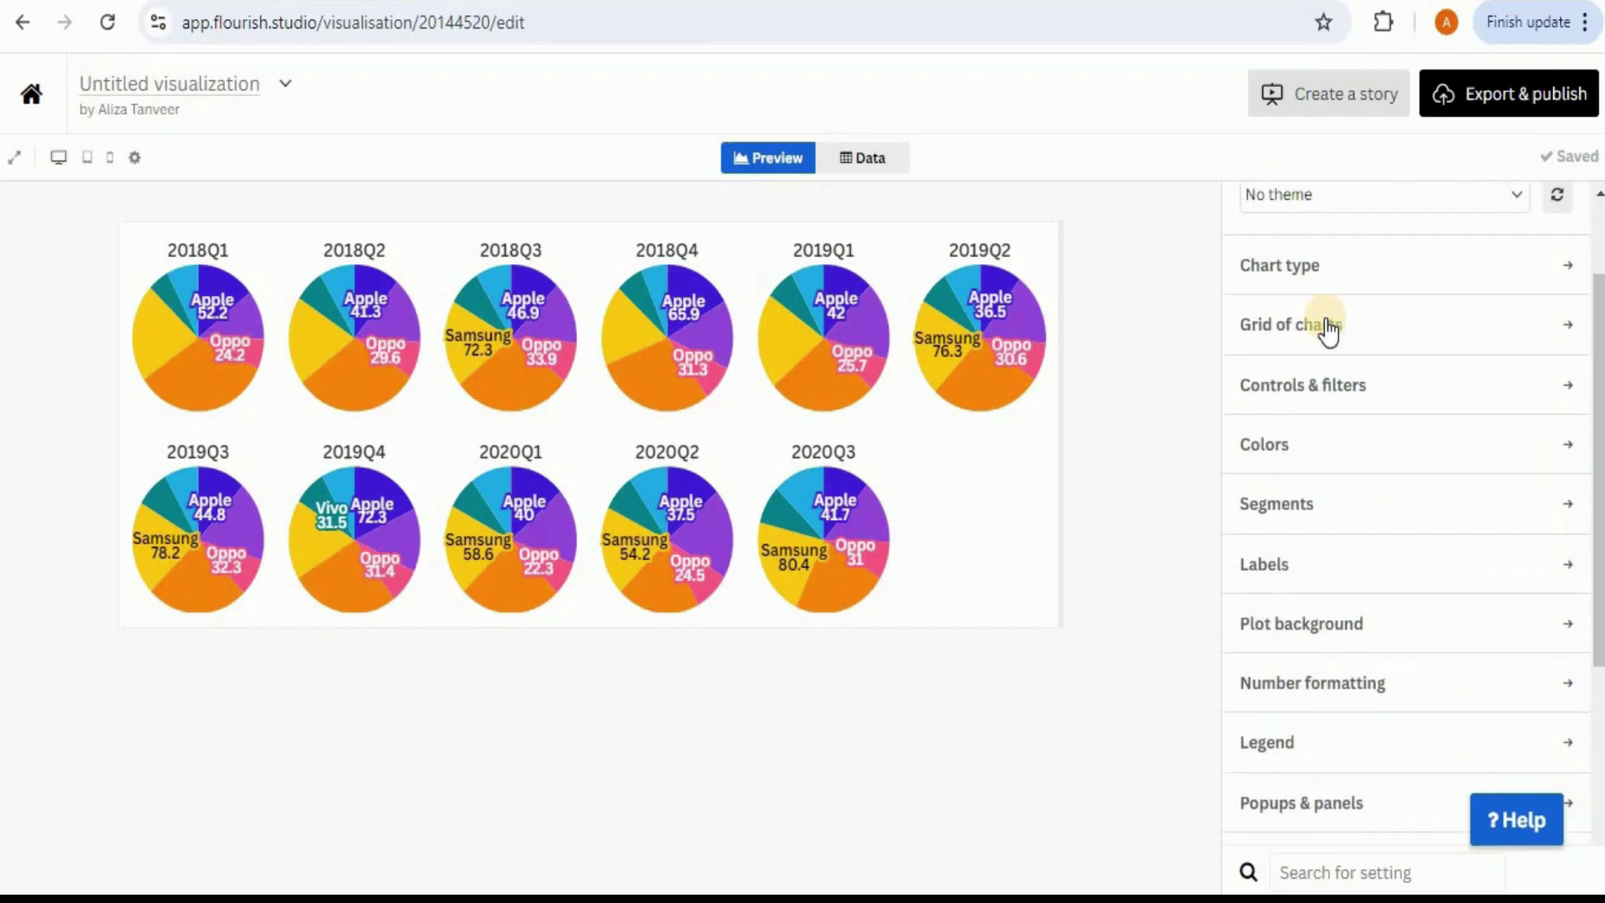
left_click(1464, 327)
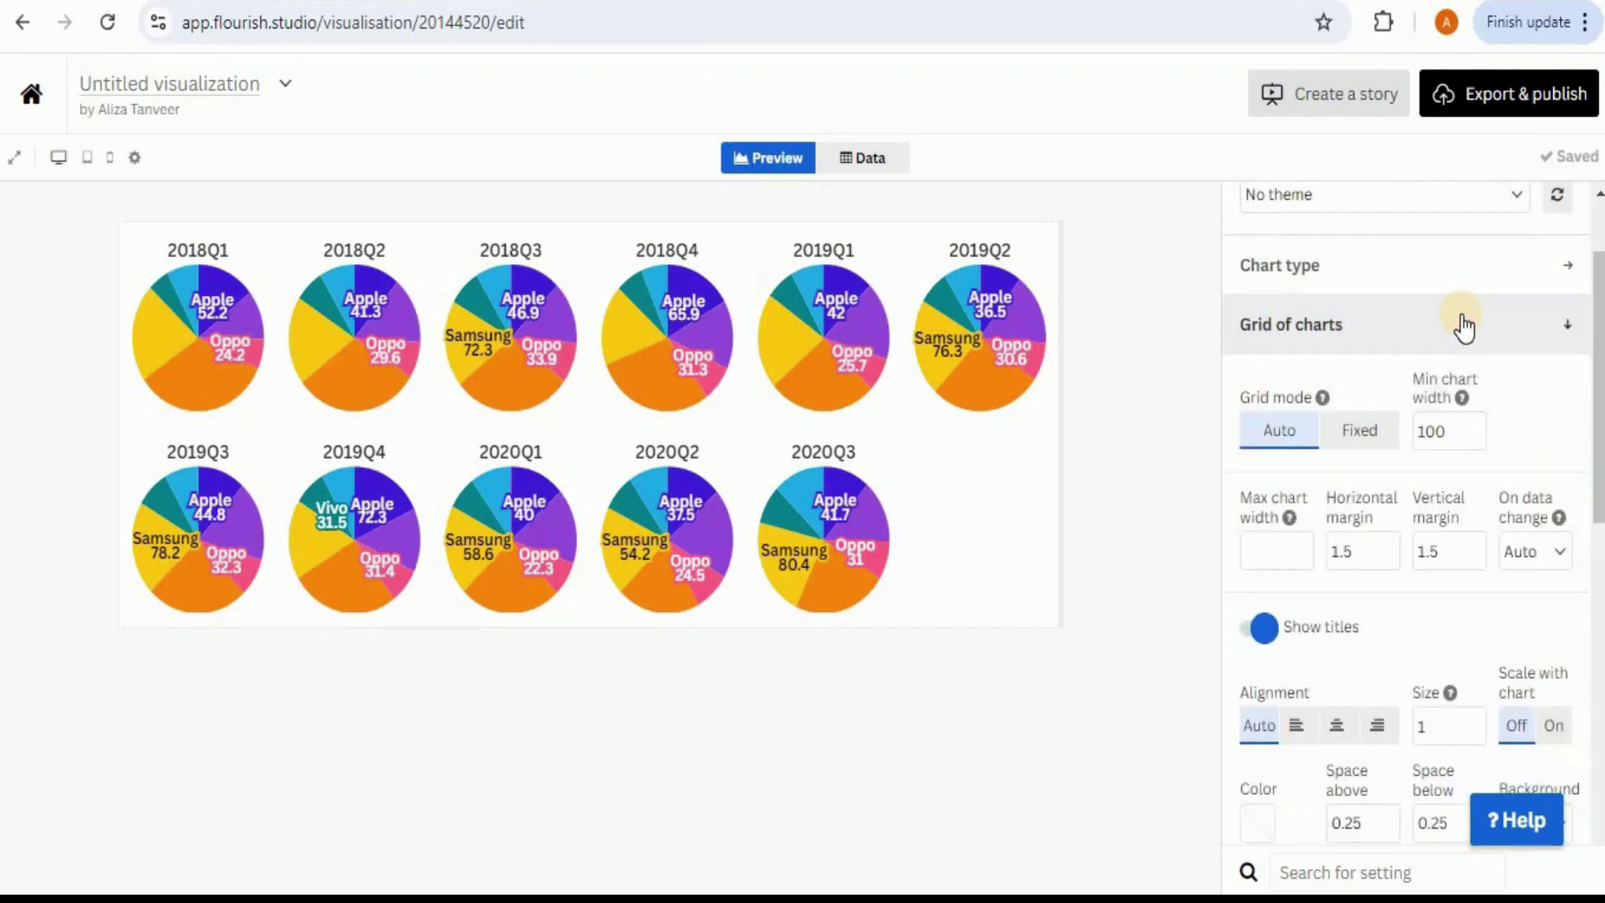
left_click(1361, 432)
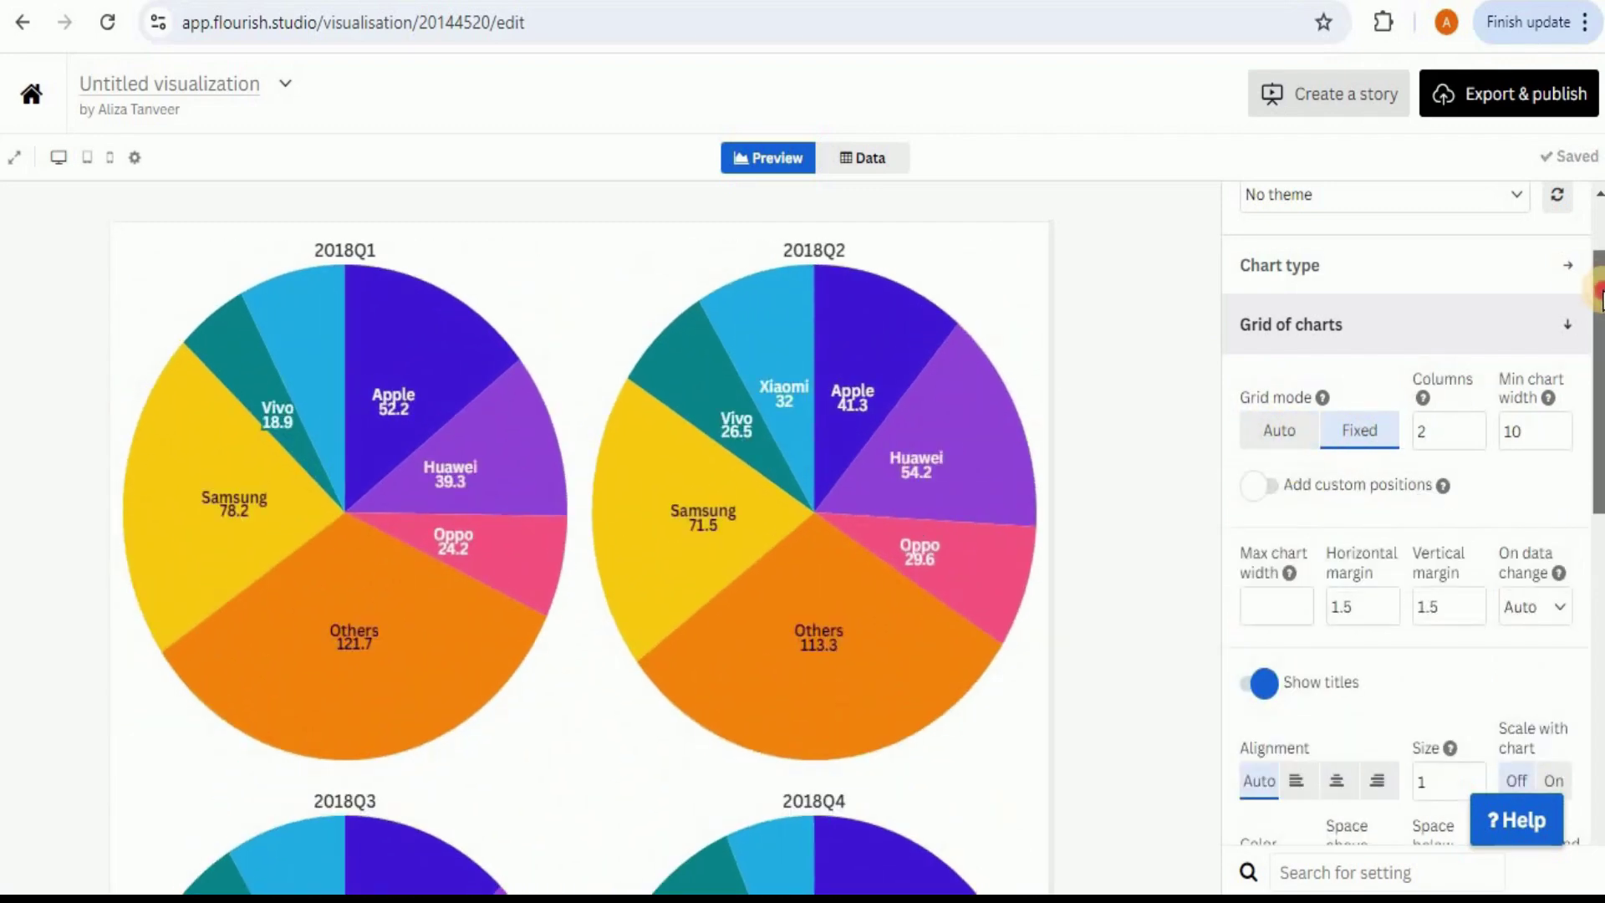
mouse_move(1598, 301)
left_mouse_down()
mouse_move(1598, 344)
mouse_move(1598, 311)
left_mouse_up()
scroll(1557, 232, "up", 2)
scroll(1146, 353, "down", 2)
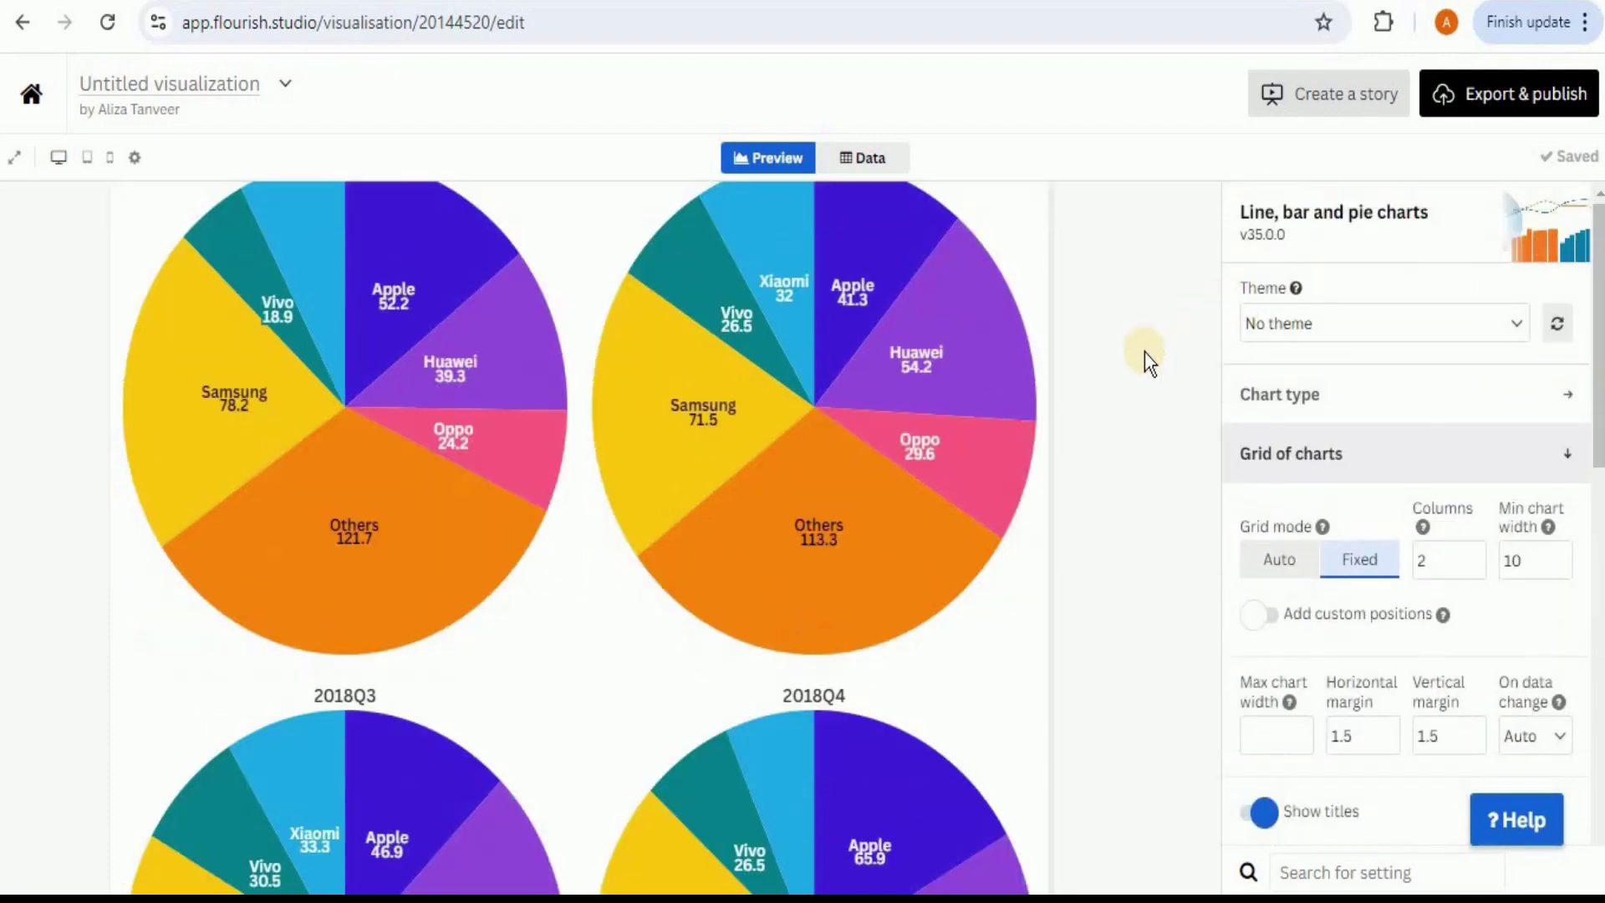
scroll(1146, 353, "down", 20)
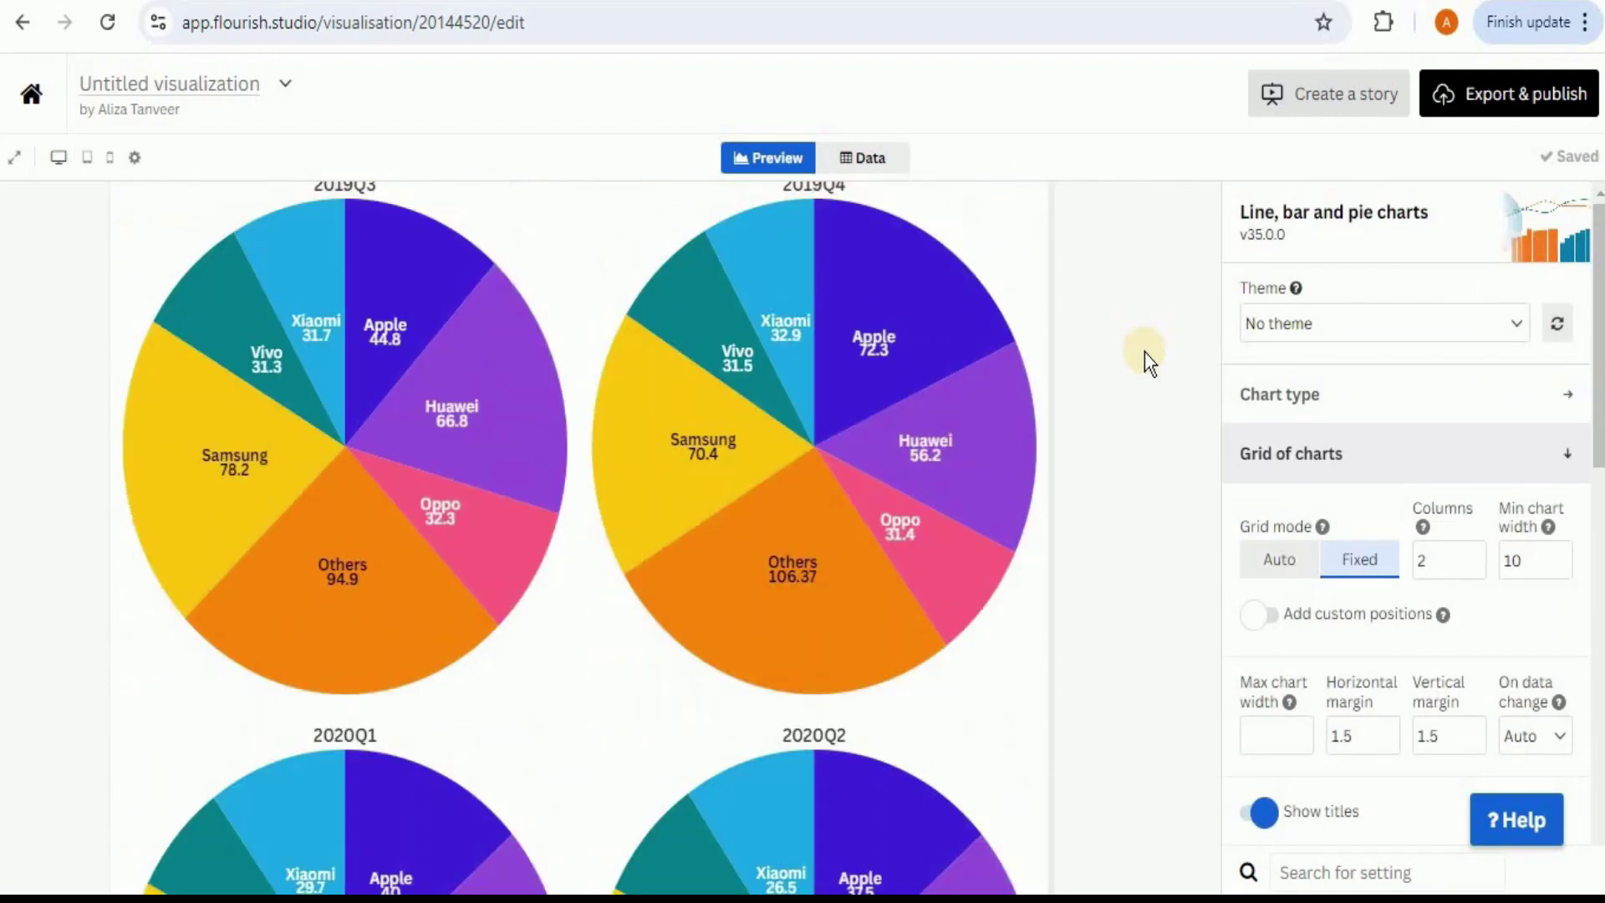
scroll(1146, 353, "down", 5)
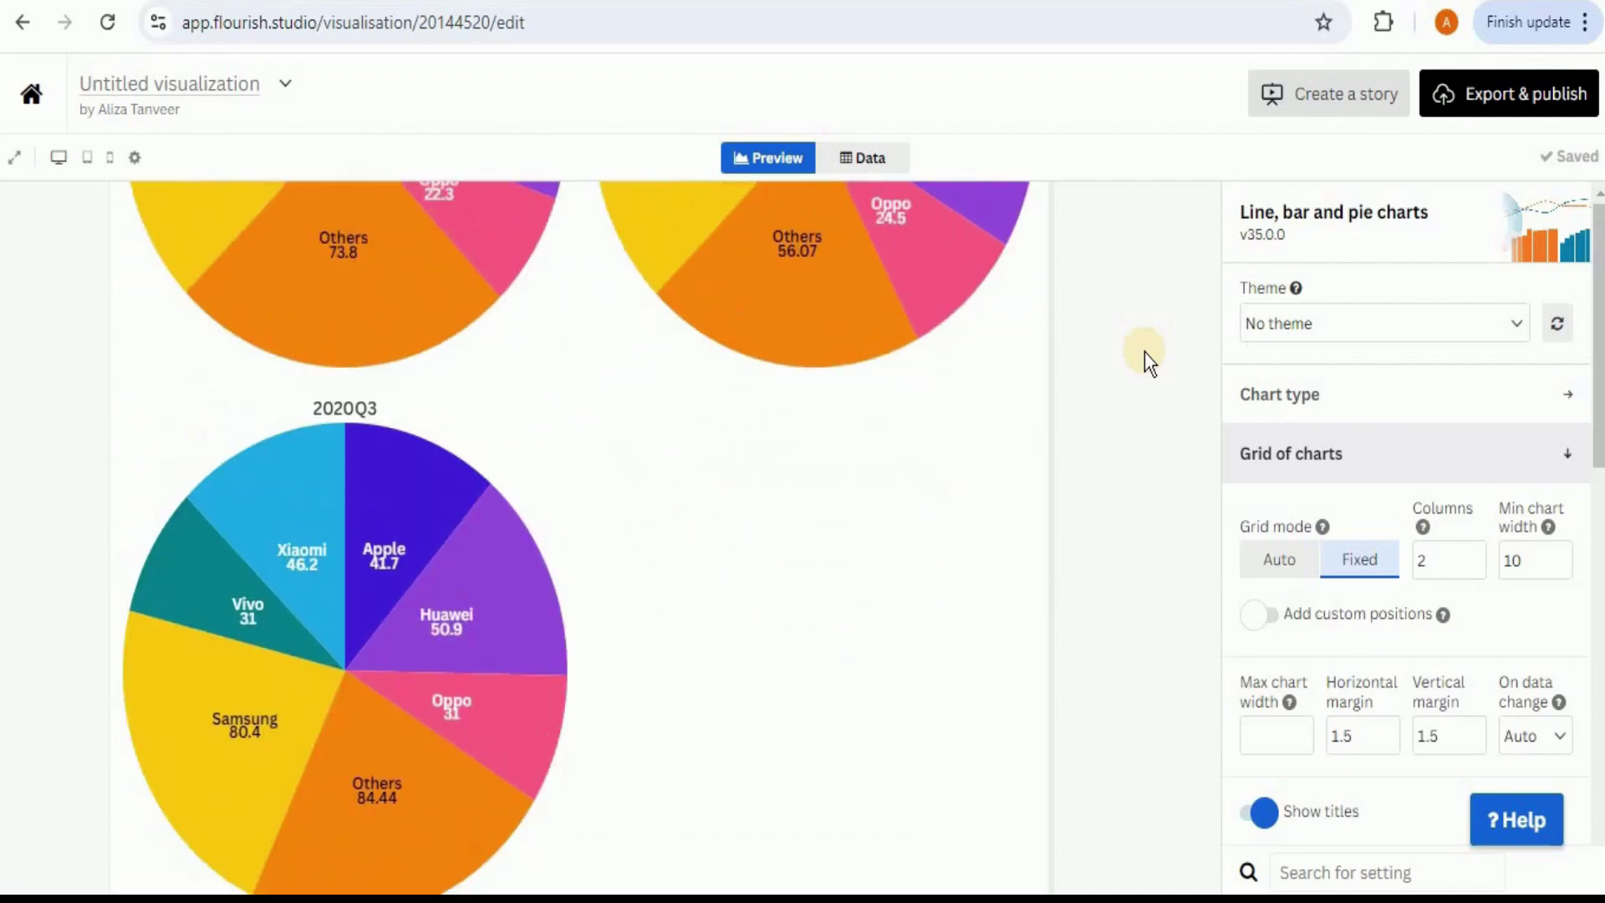
scroll(1145, 353, "up", 15)
scroll(1146, 353, "up", 10)
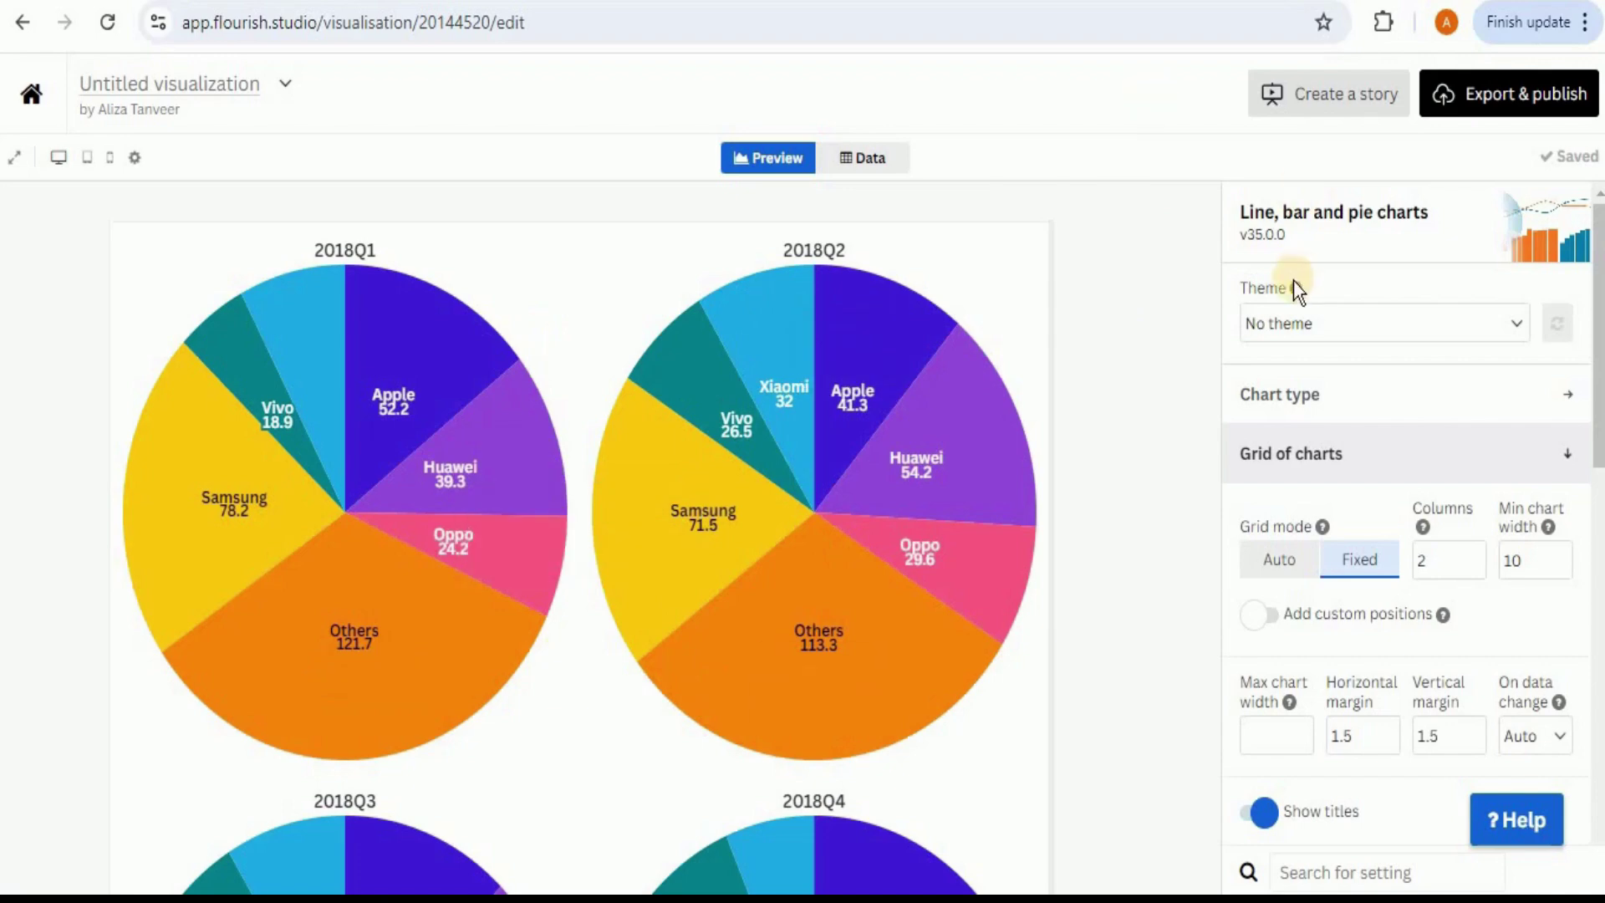
left_click(1371, 327)
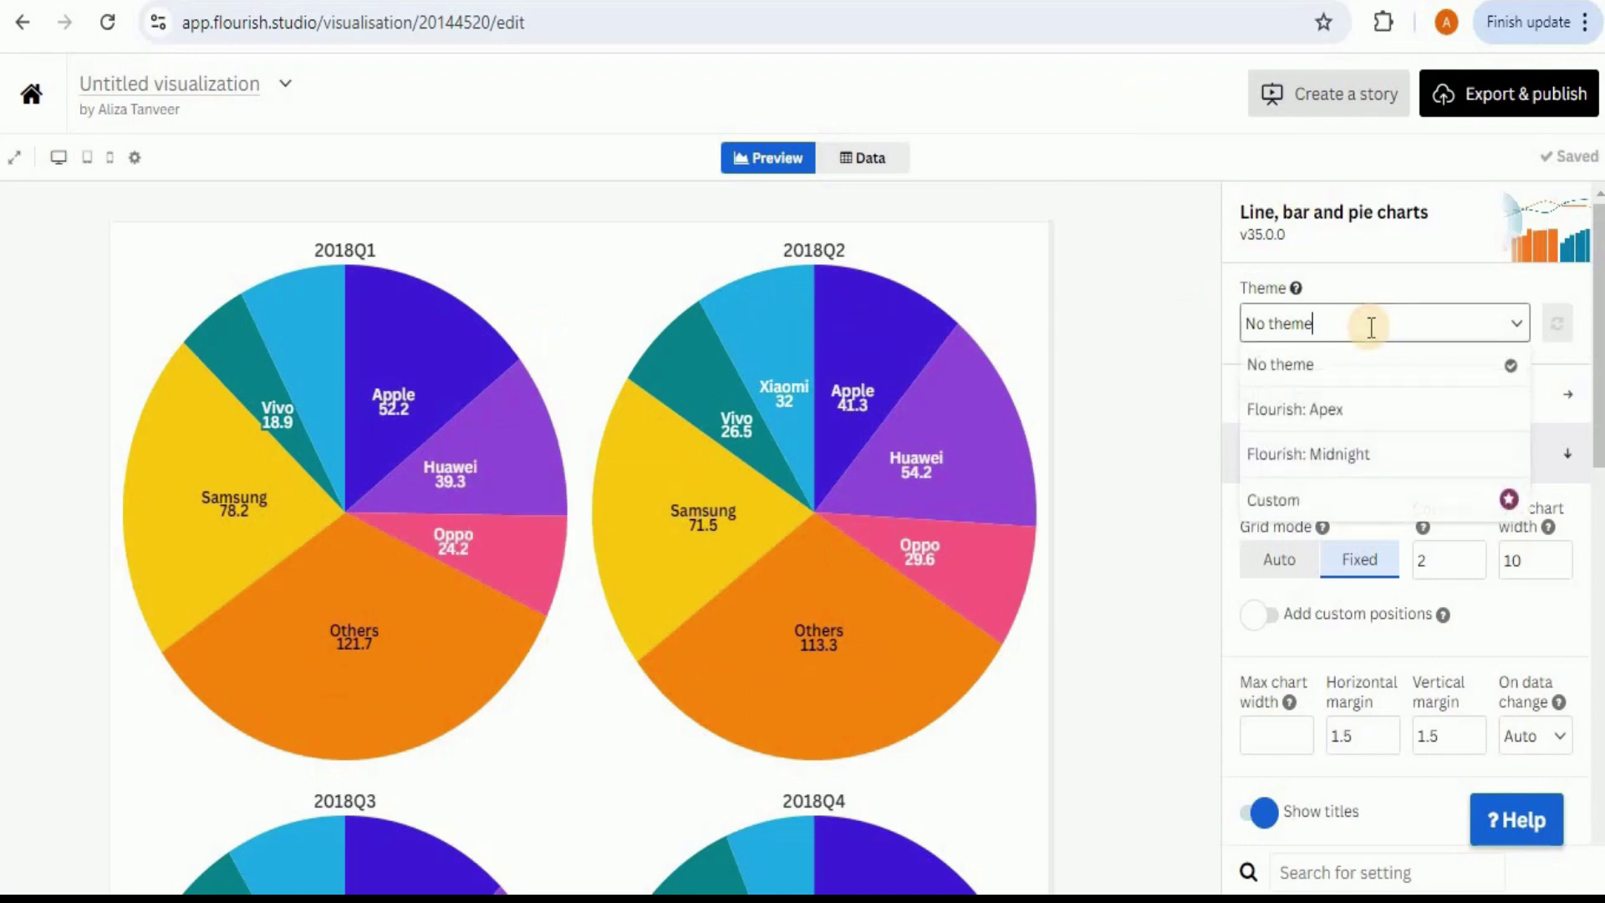
left_click(1312, 410)
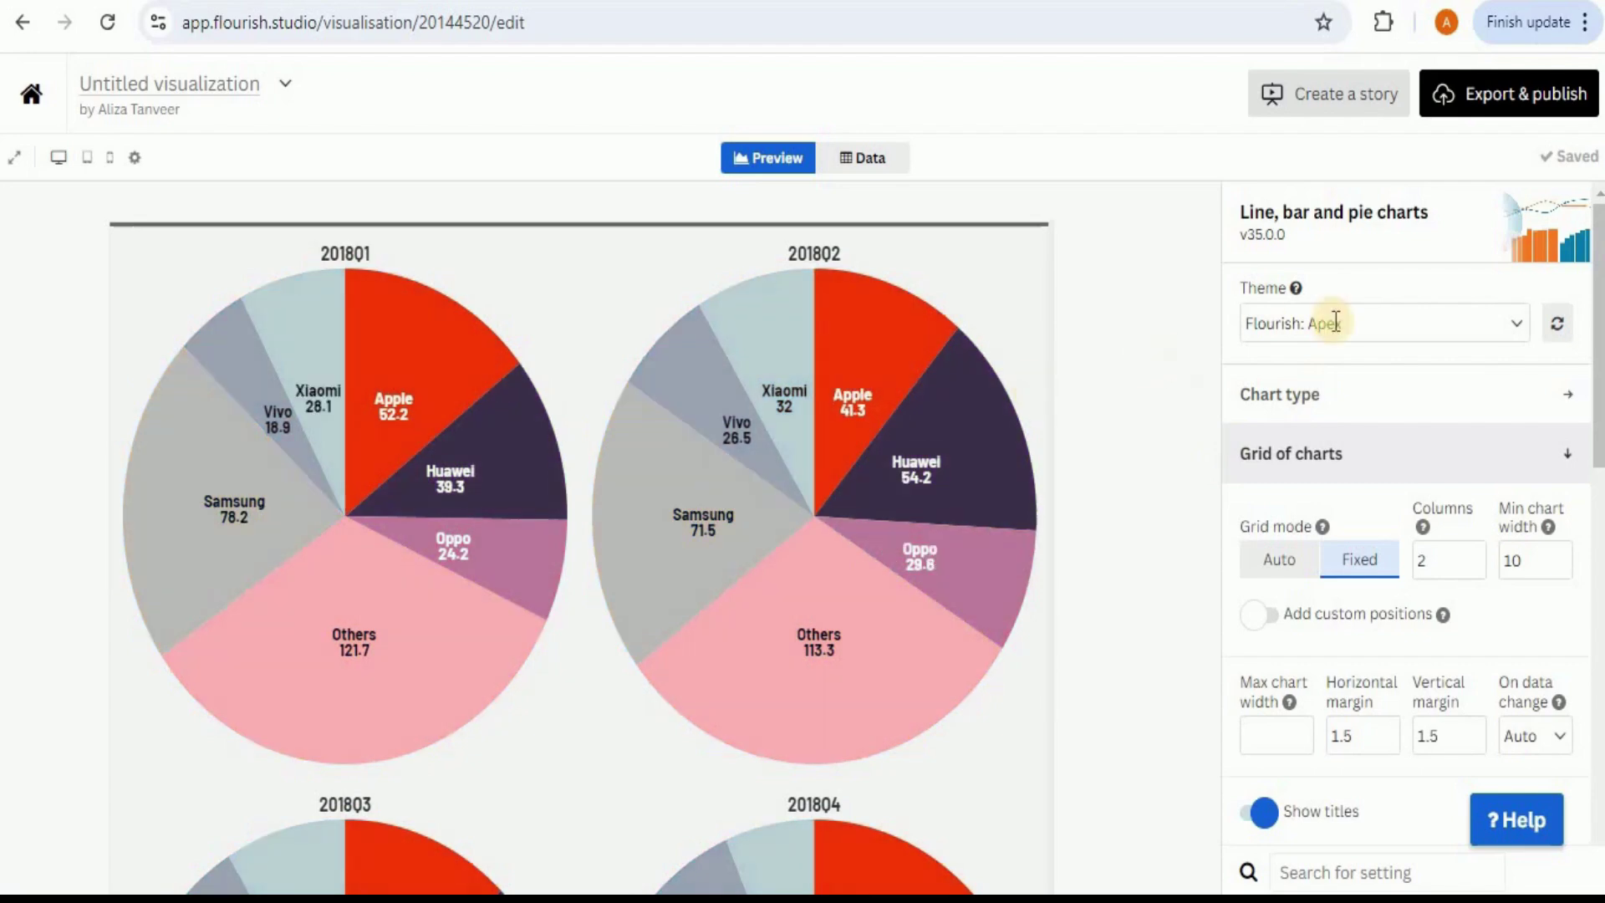
left_click(1336, 323)
left_click(1340, 451)
left_click(1366, 323)
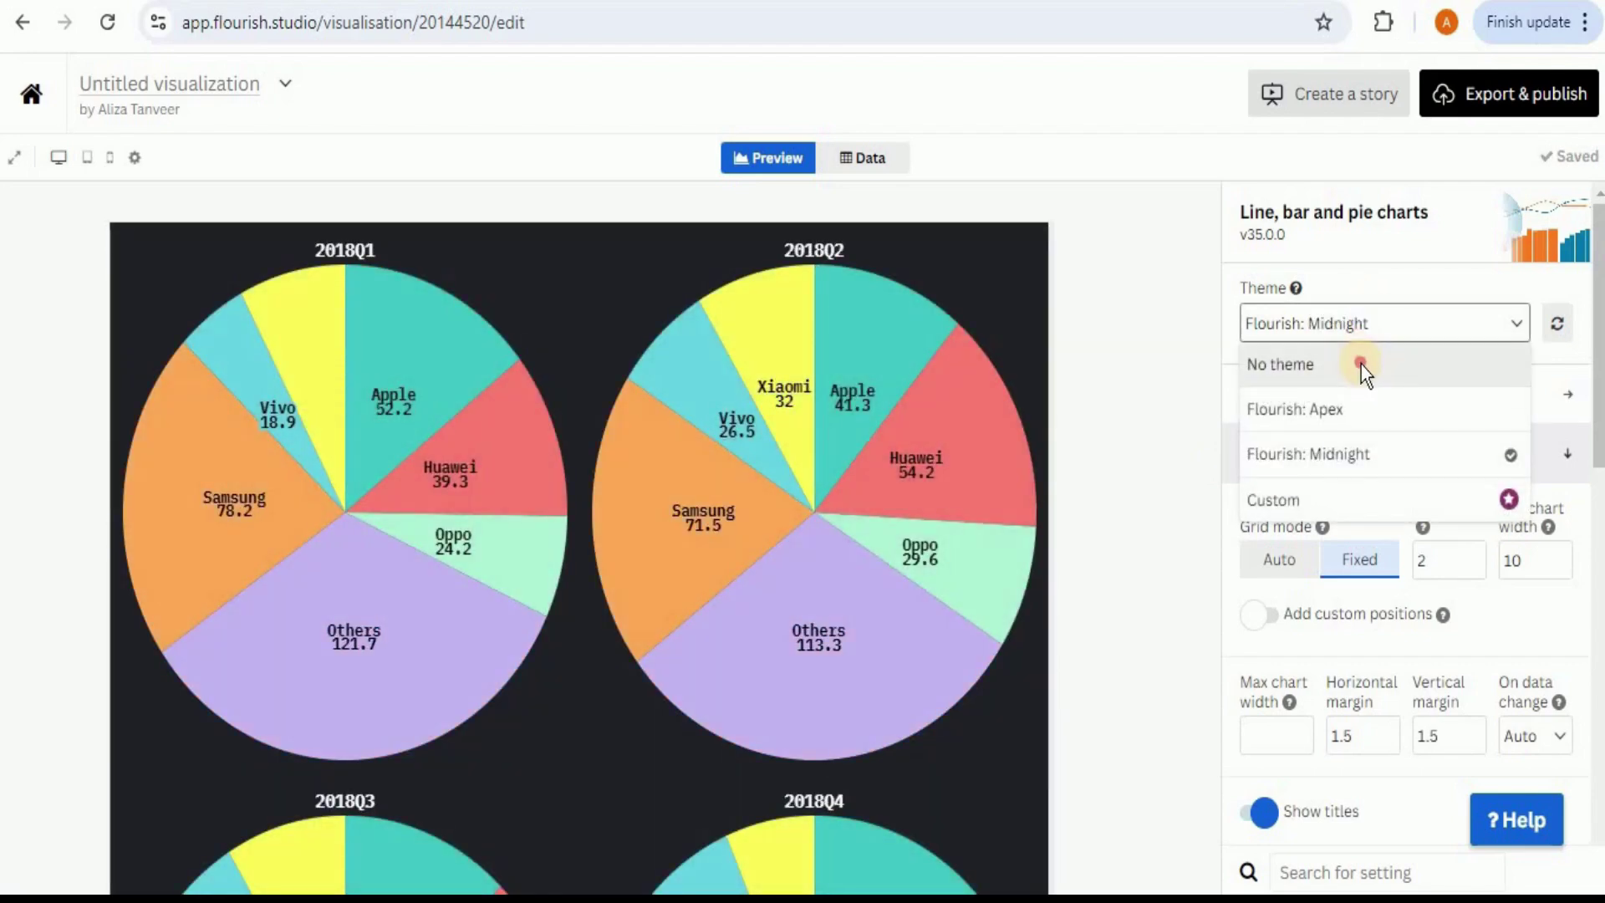
left_click(1361, 364)
scroll(1404, 501, "down", 6)
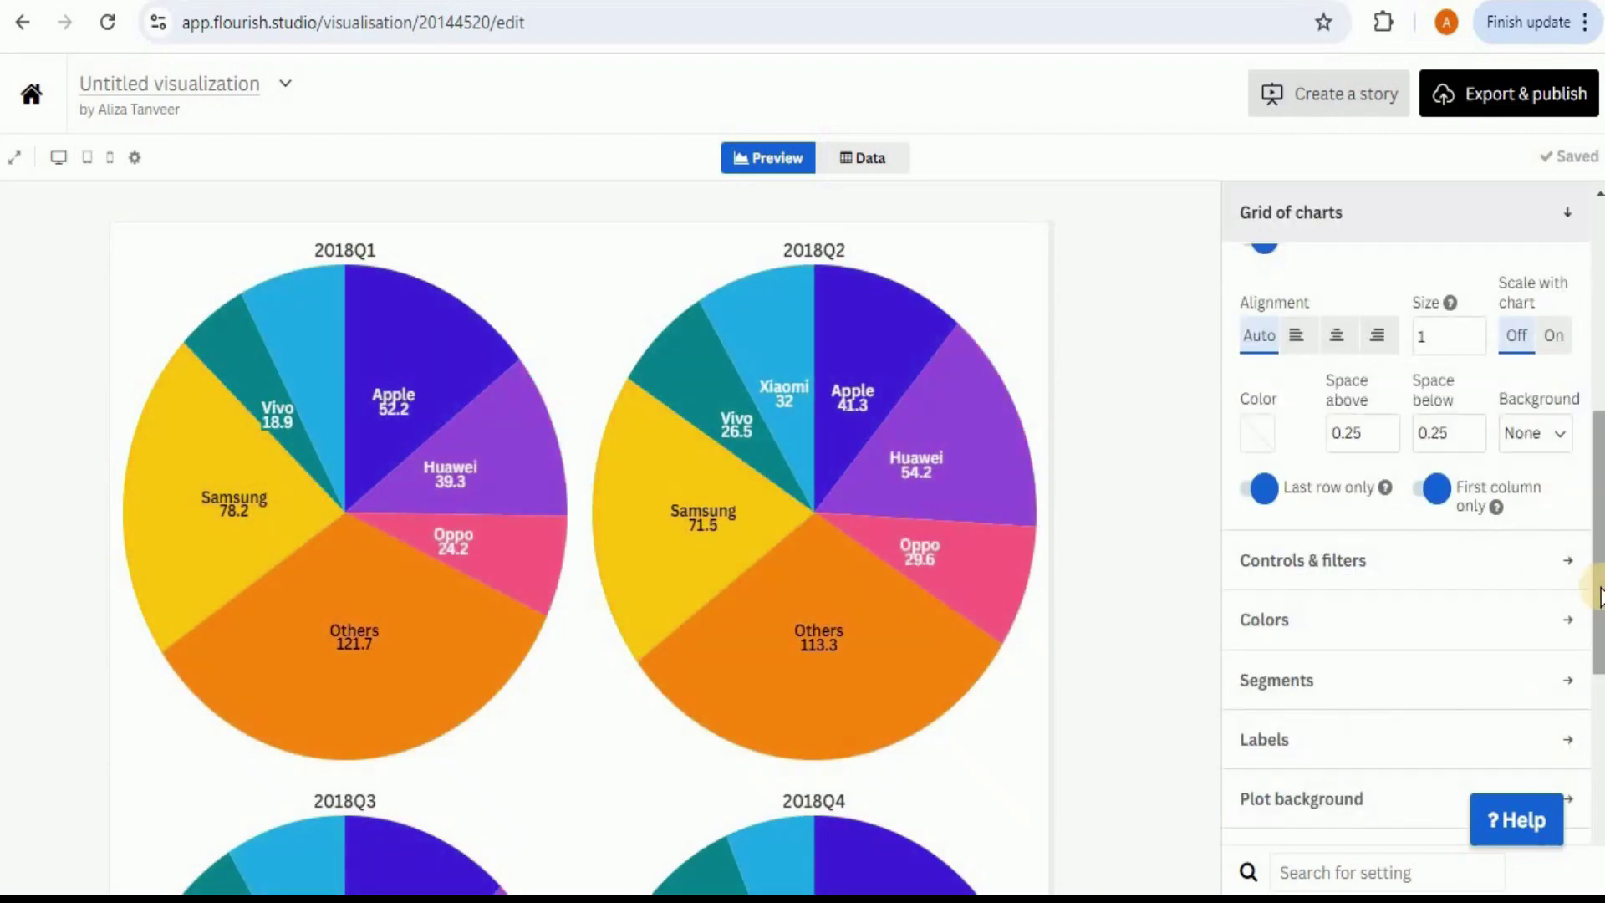
scroll(1599, 596, "down", 3)
Browse the Colors palette list and close it, keeping the default Flourish palette
left_click(1366, 425)
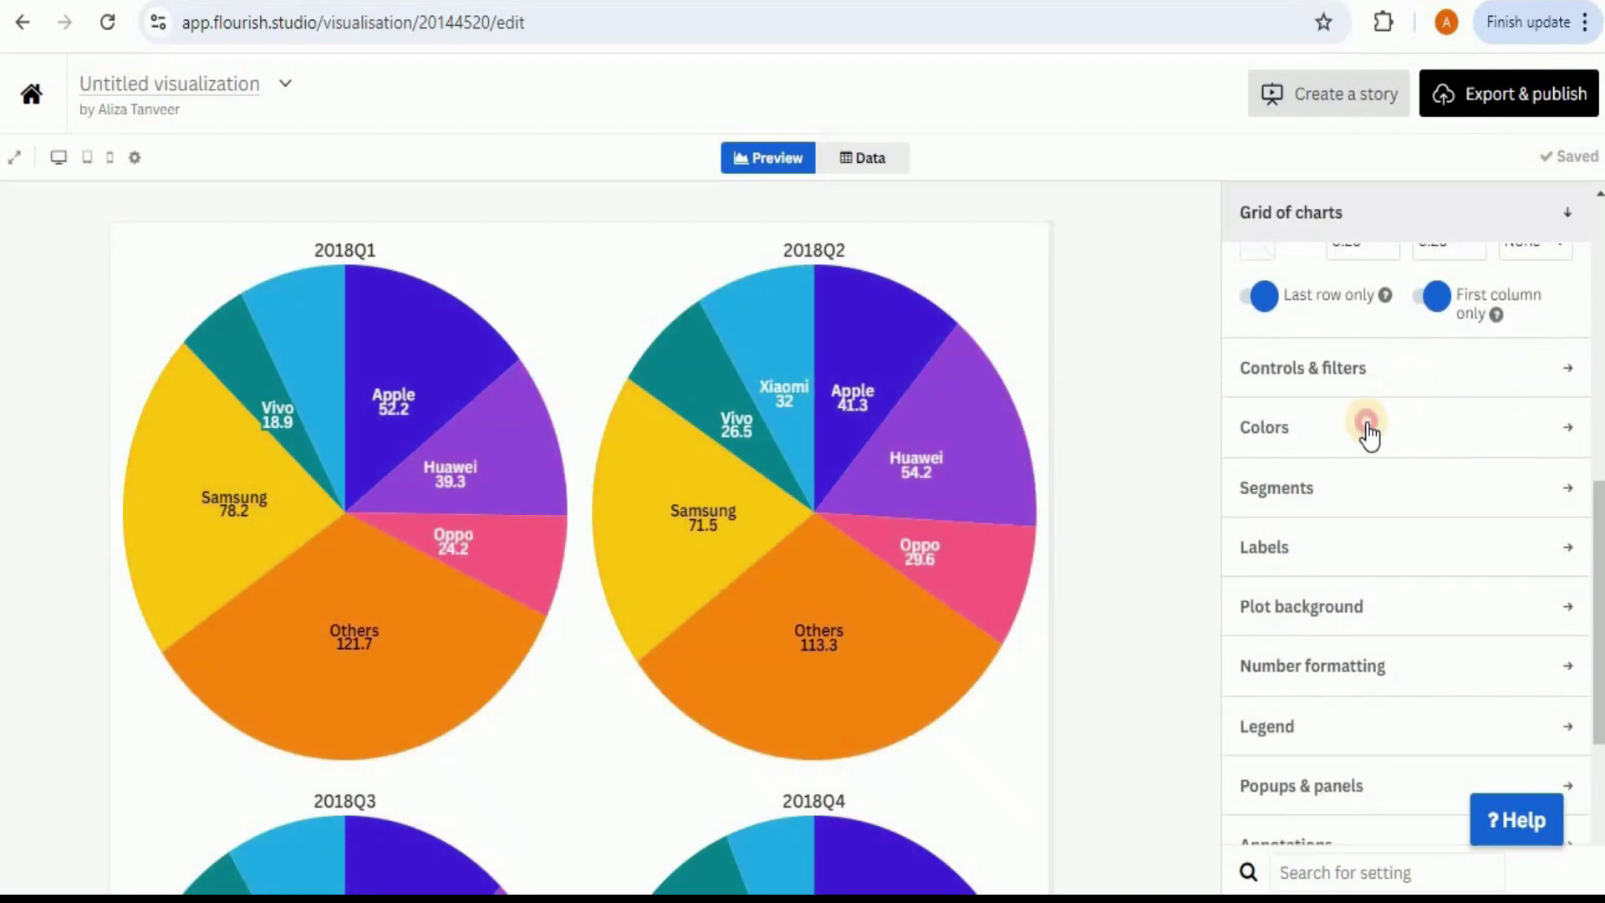
left_click(1455, 456)
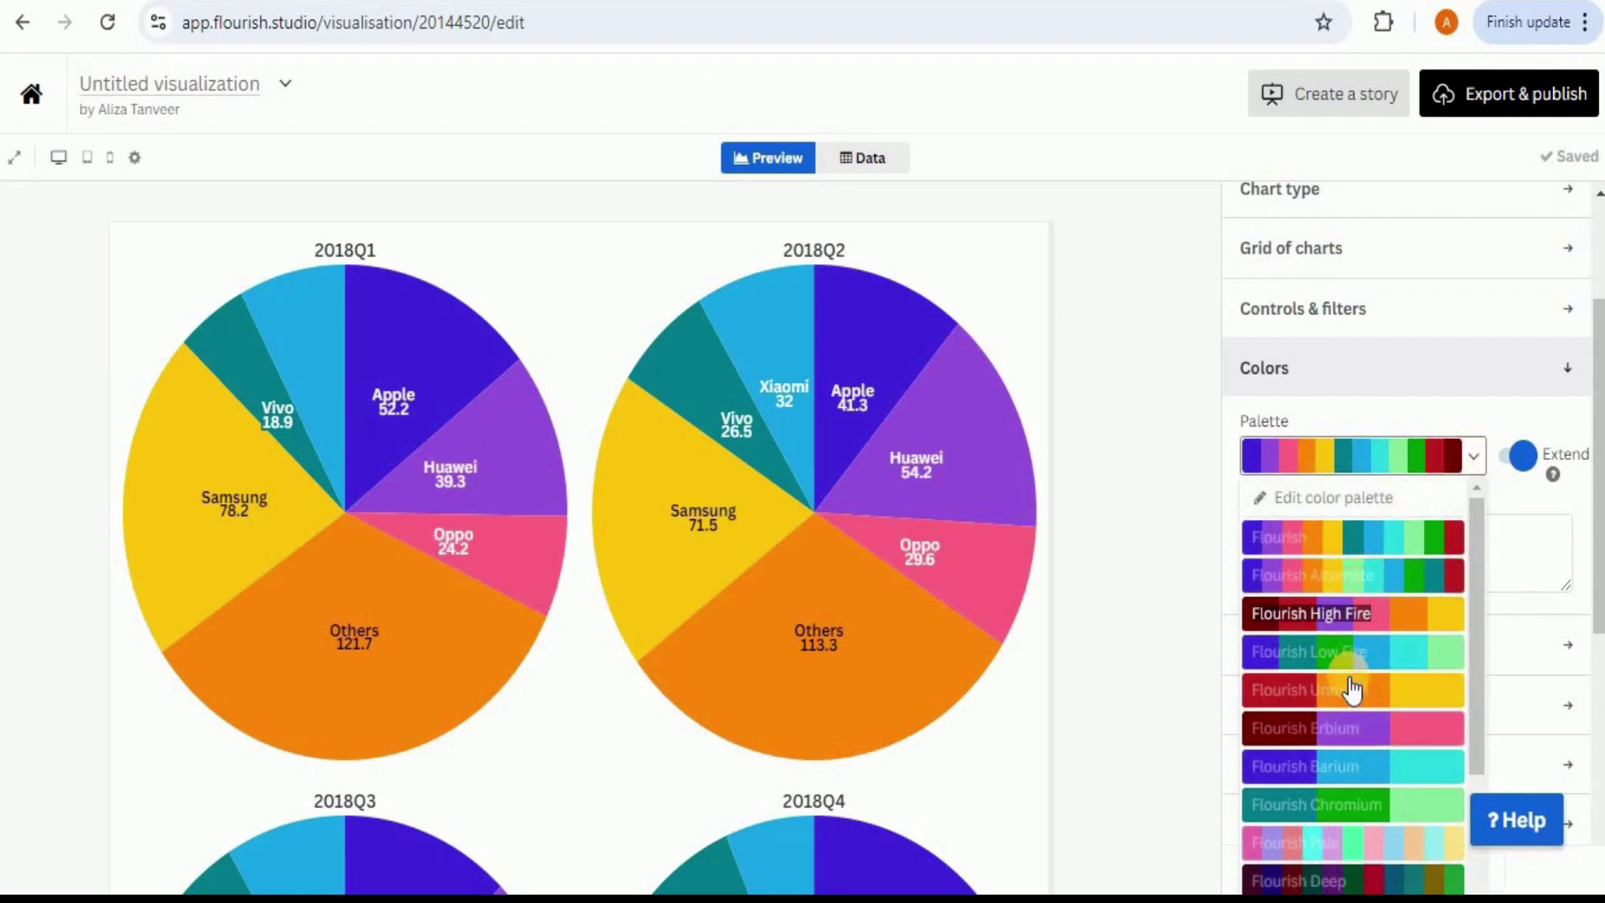
left_click(1166, 646)
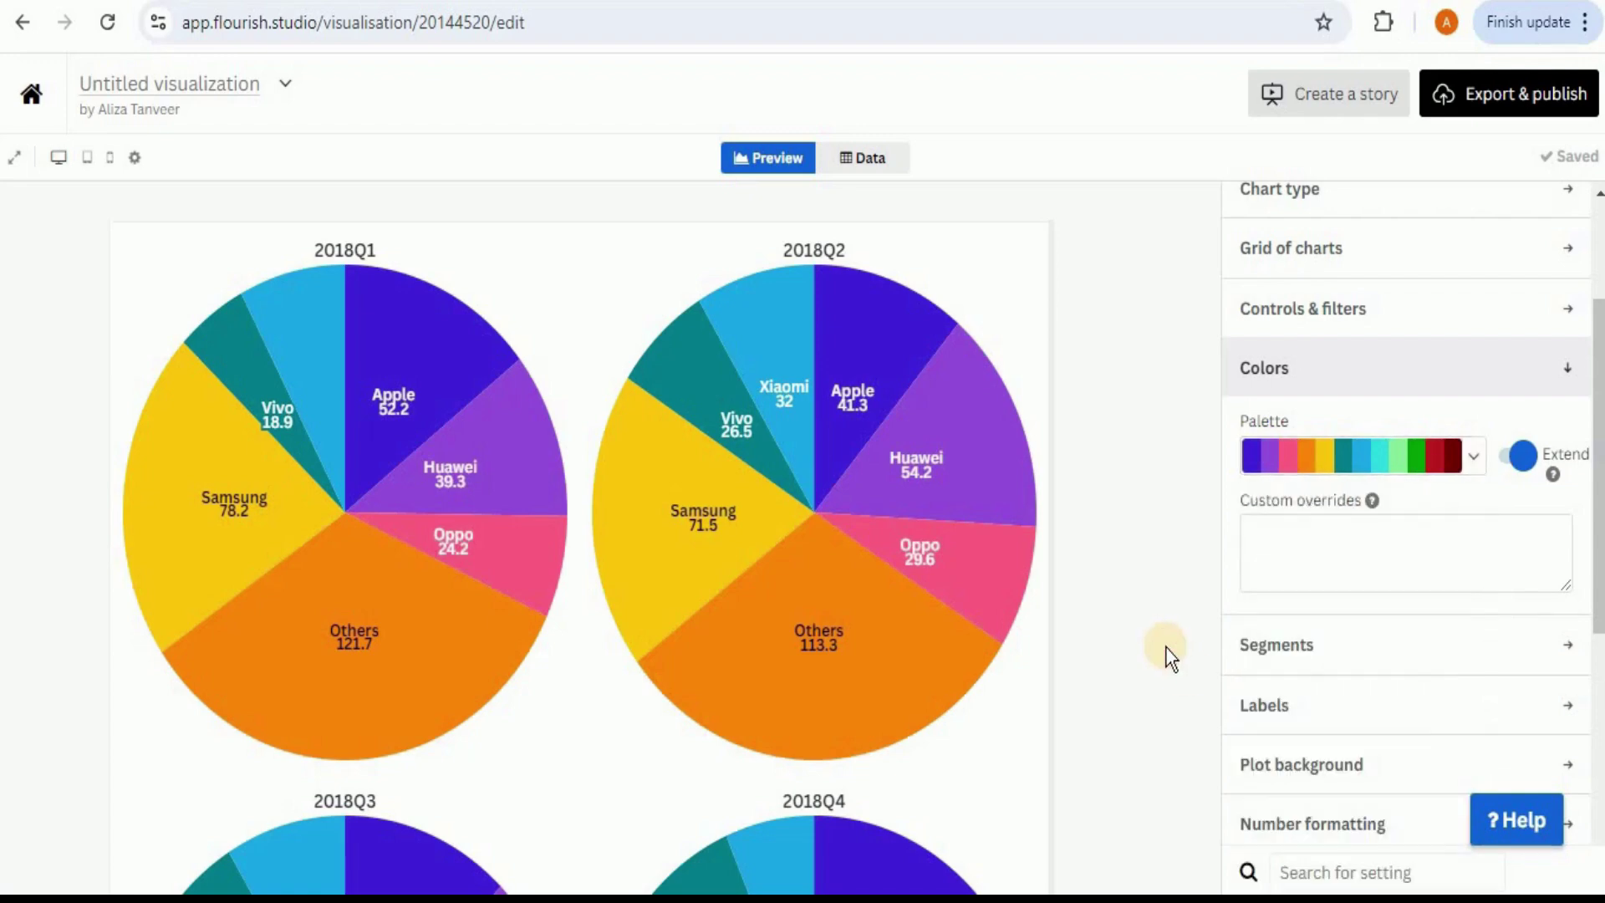